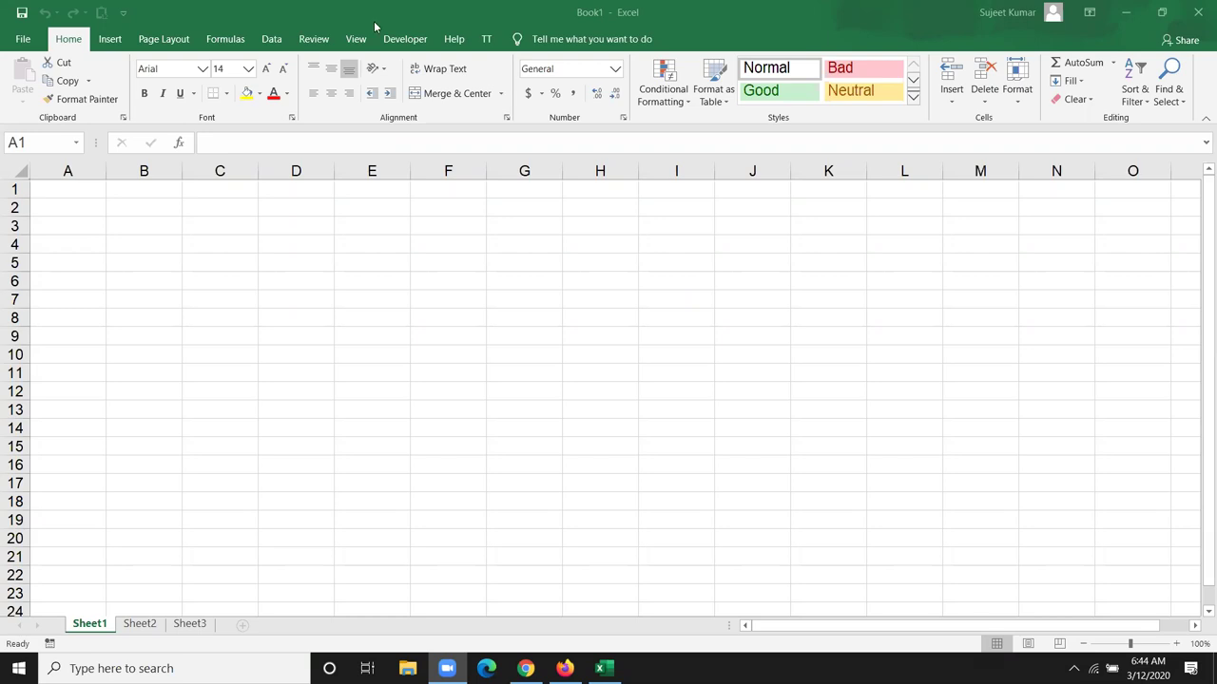
Step: Open the DD workbook from the Recent workbooks list
click(23, 38)
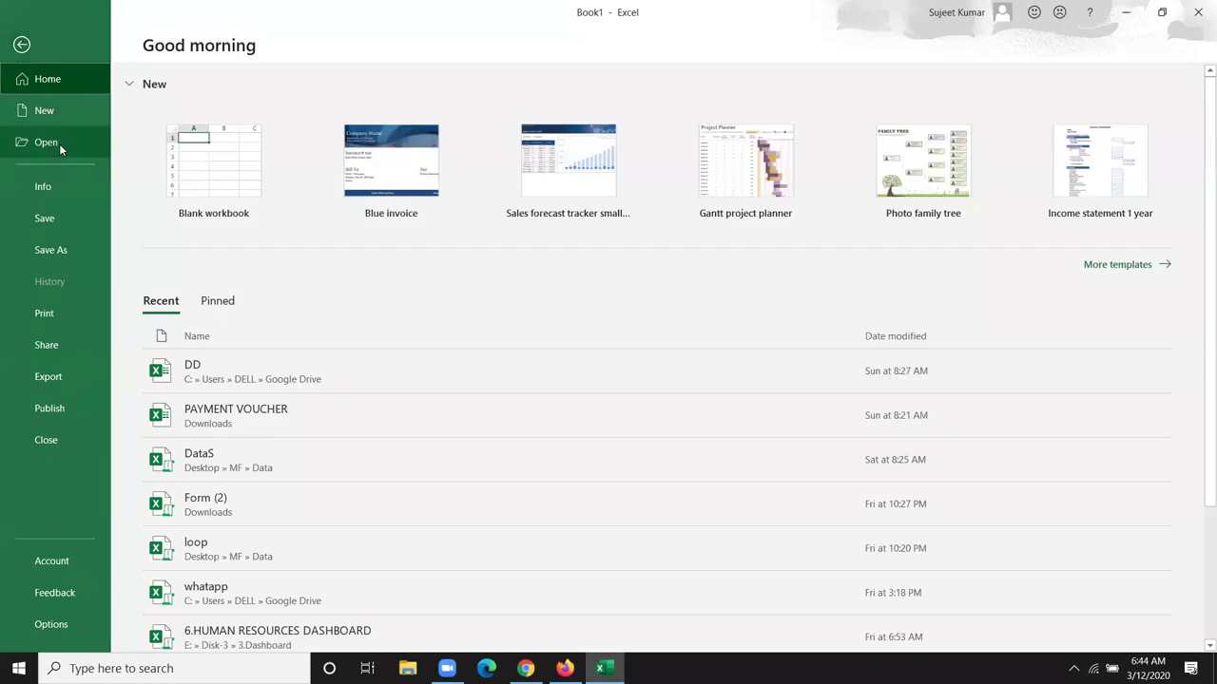
click(59, 144)
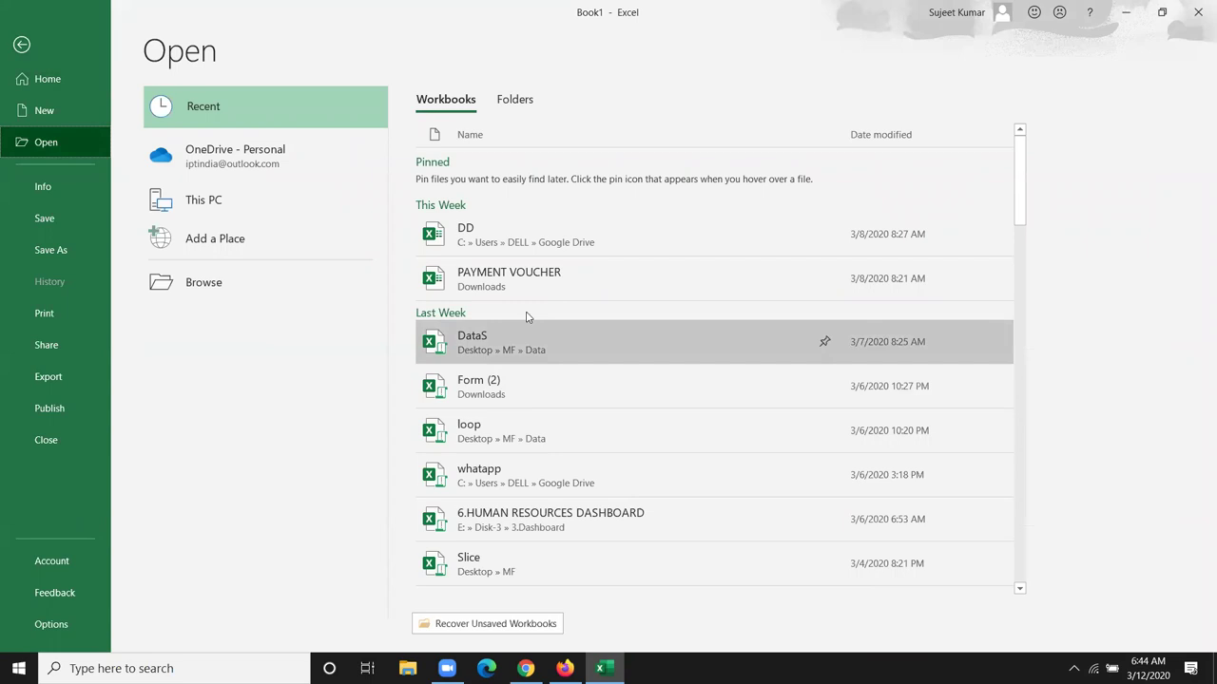
click(538, 249)
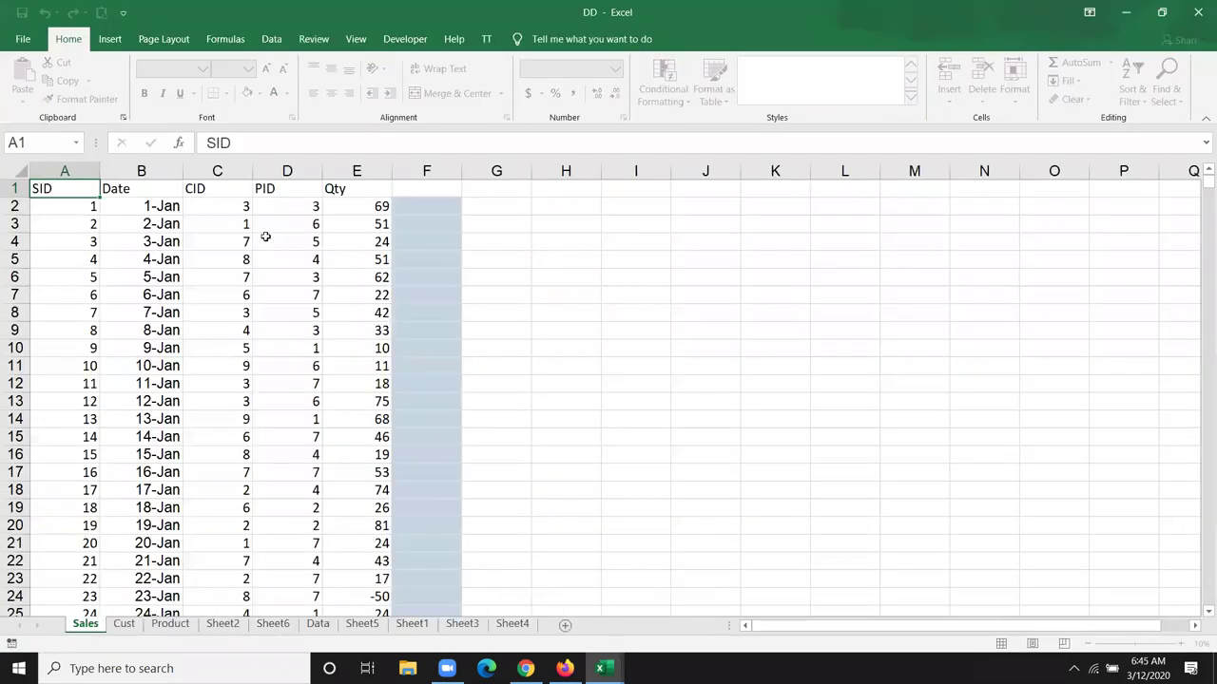
Step: Copy the whole Sales table into Sheet1 of a new blank workbook
key(ctrl+shift+Right)
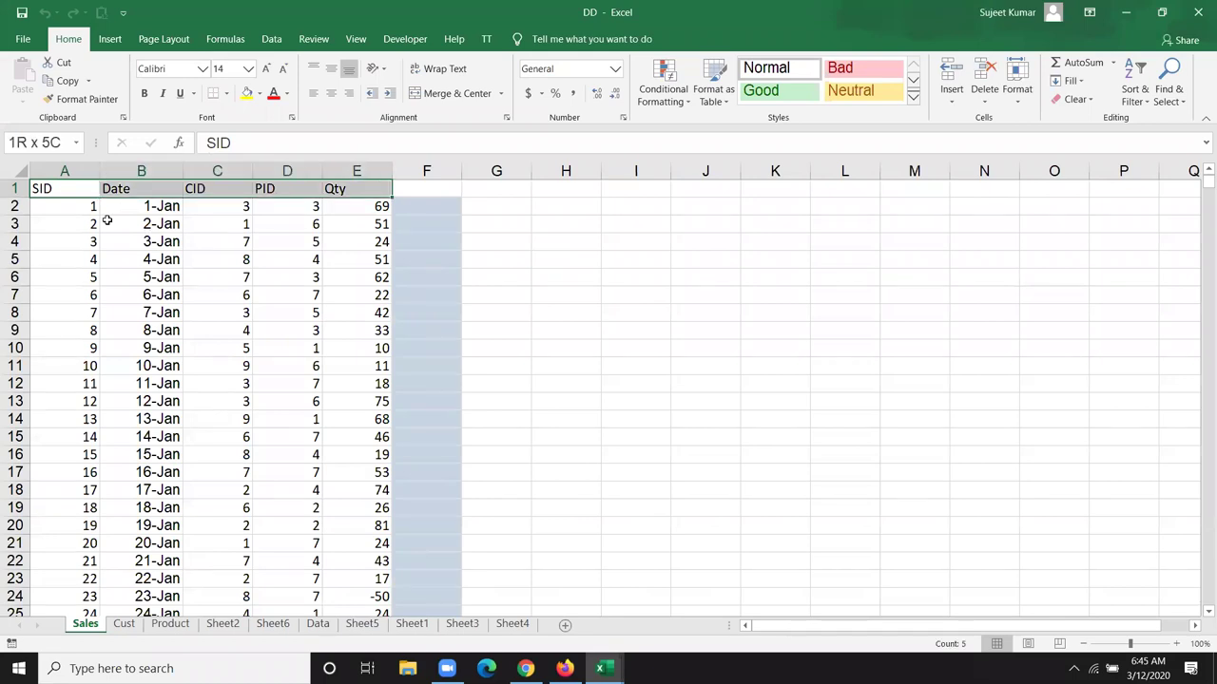
key(ctrl+shift+Down)
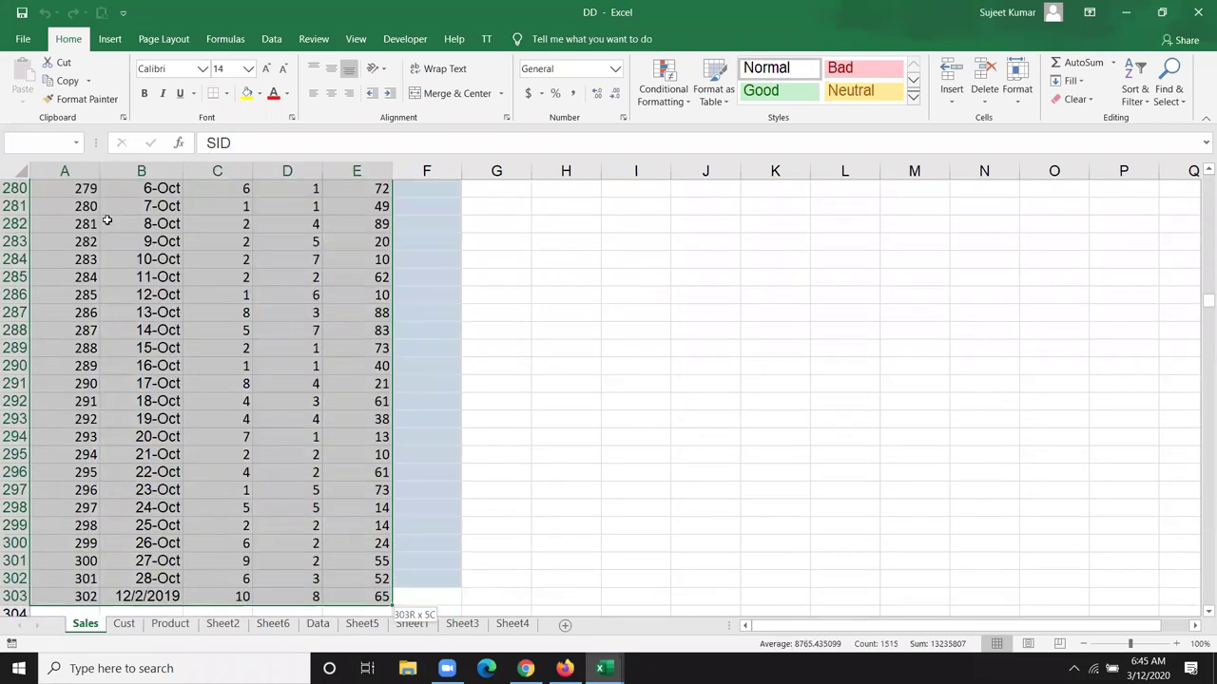
key(ctrl+c)
key(ctrl+n)
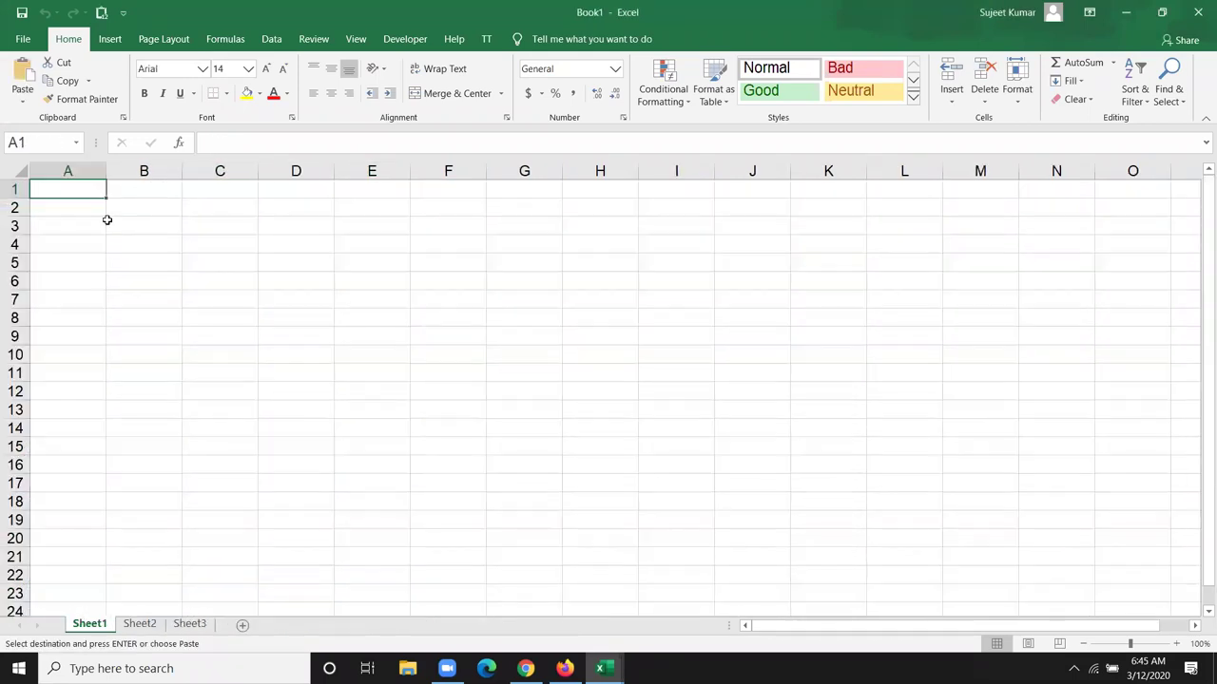
key(ctrl+v)
Step: Copy the Cust table from DD into Sheet2 of the new workbook
key(alt+Tab)
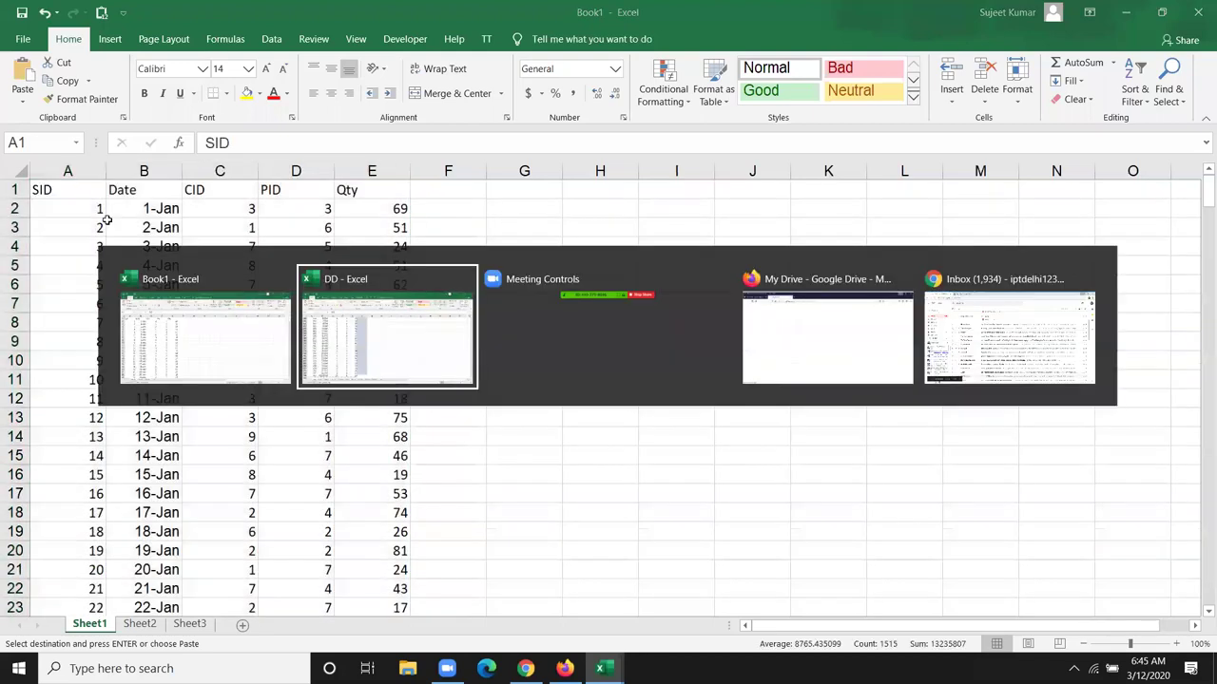
key(ctrl+Home)
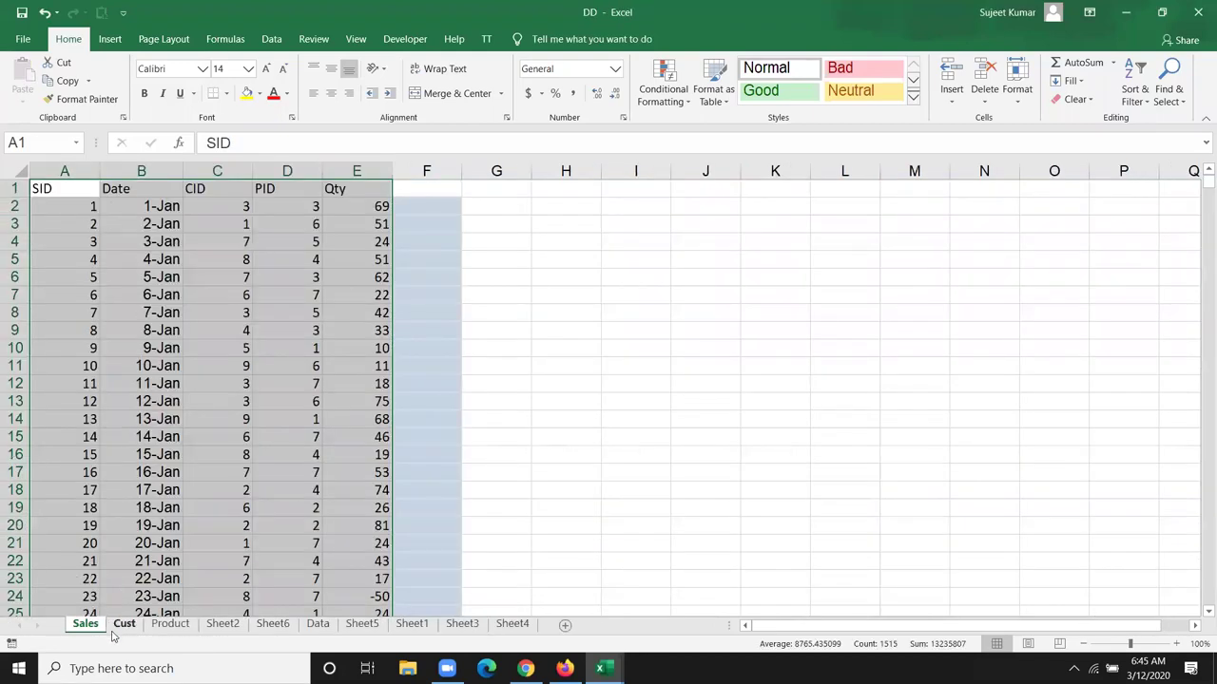
click(116, 628)
key(ctrl+shift+Right)
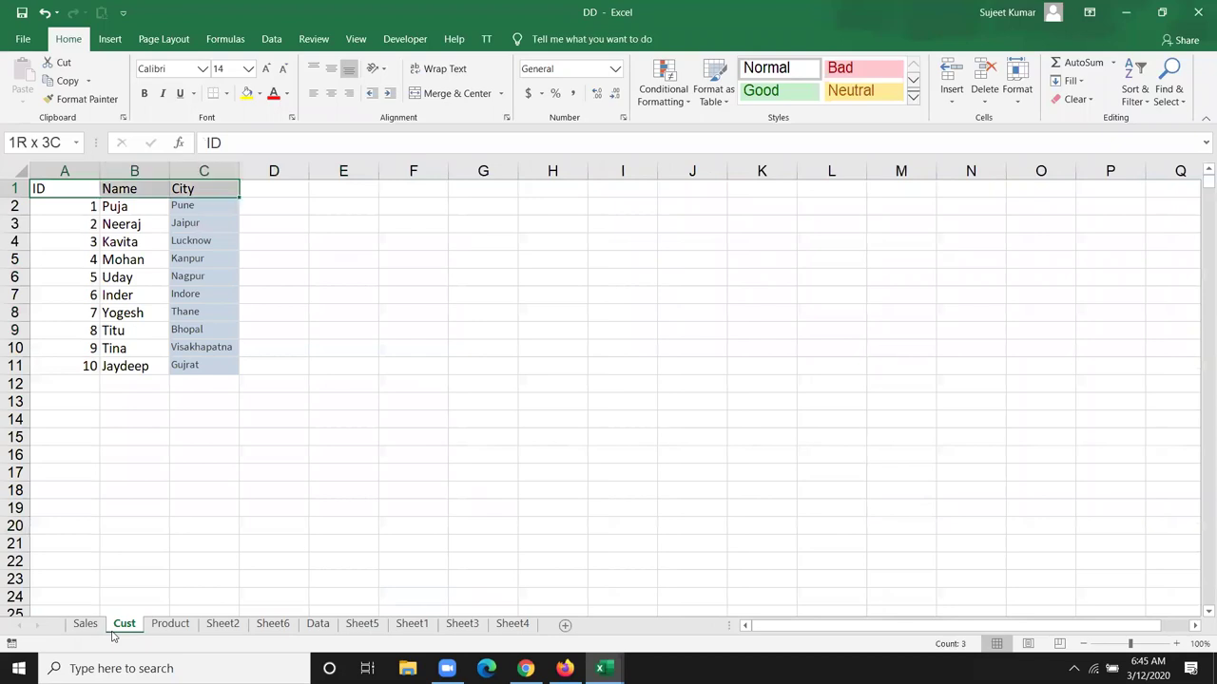
key(ctrl+shift+Down)
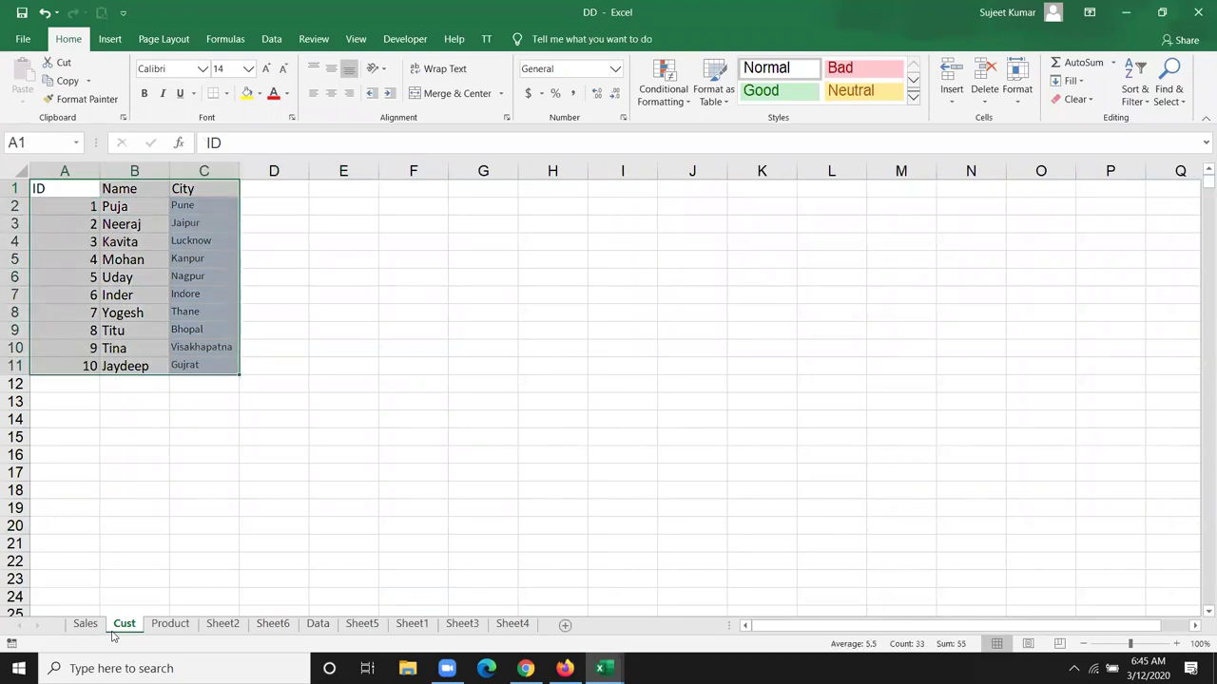
key(ctrl+c)
key(ctrl+Tab)
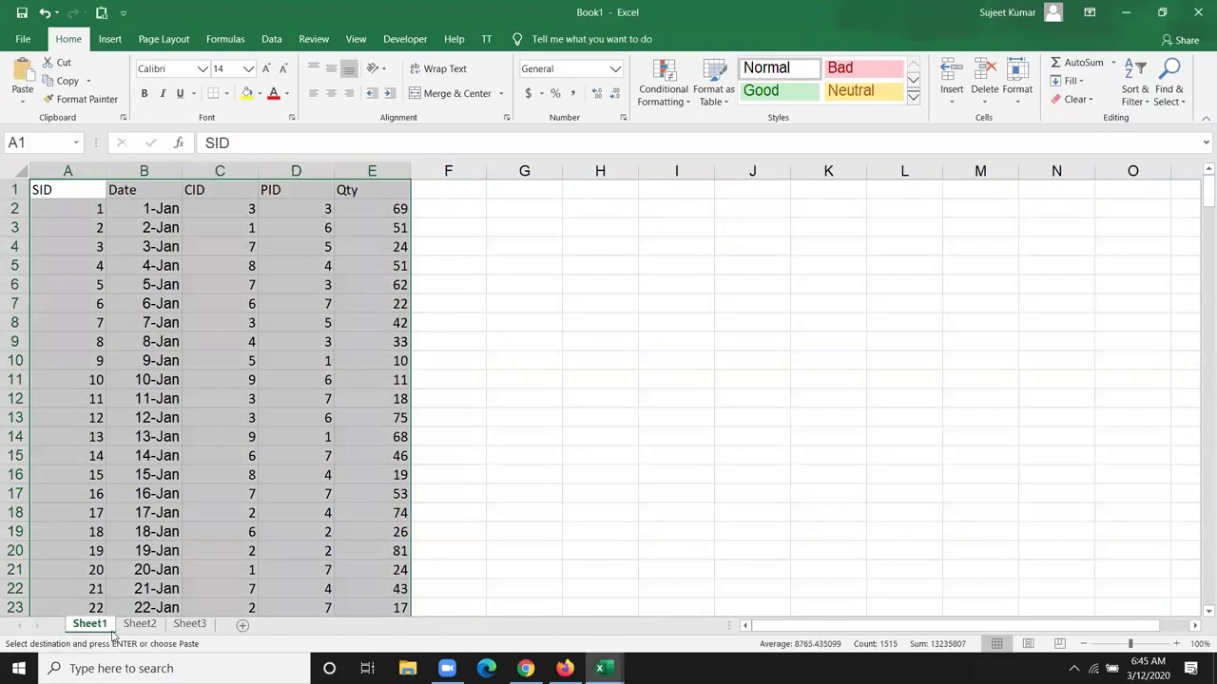
click(143, 627)
key(ctrl+v)
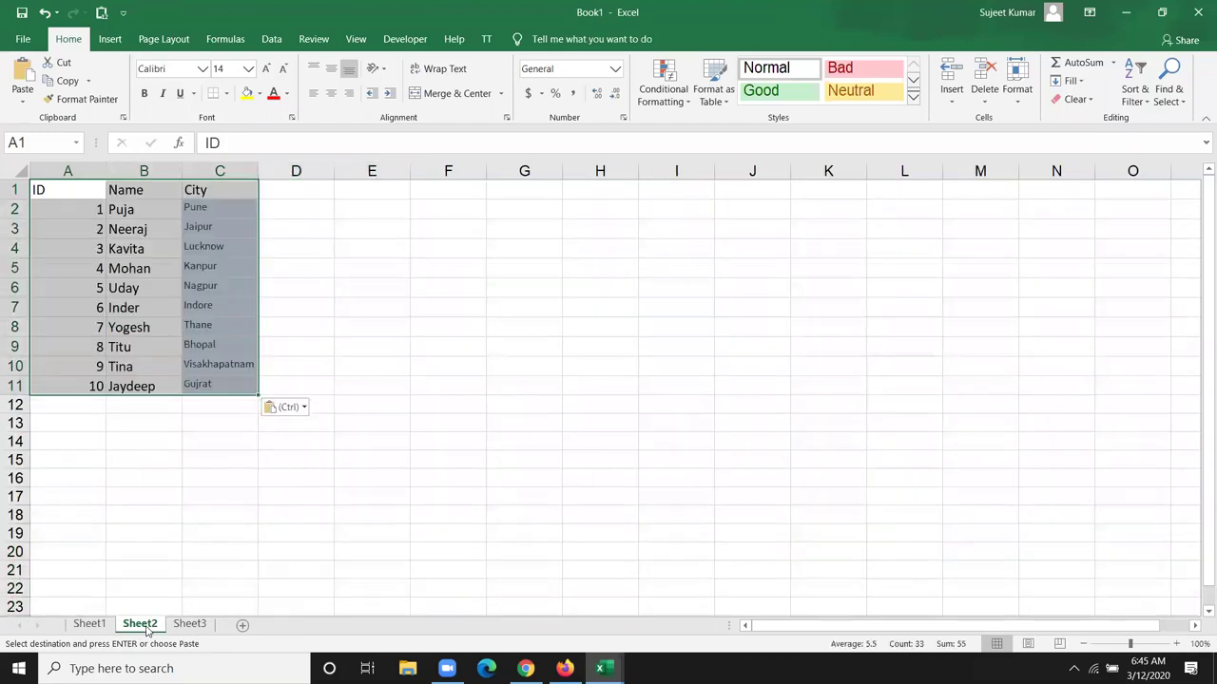
Step: Copy the Product table, including the Projector row, into Sheet3 of the new workbook
key(ctrl+Tab)
click(164, 631)
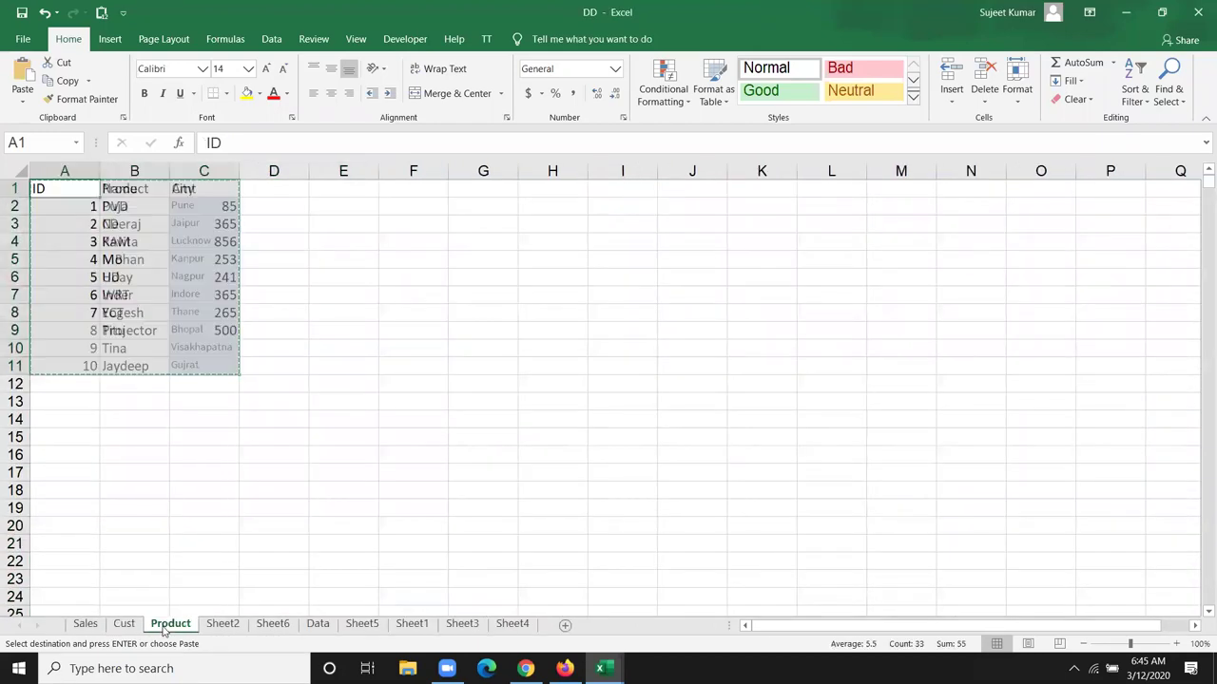
key(ctrl+shift+Right)
key(ctrl+shift+Down)
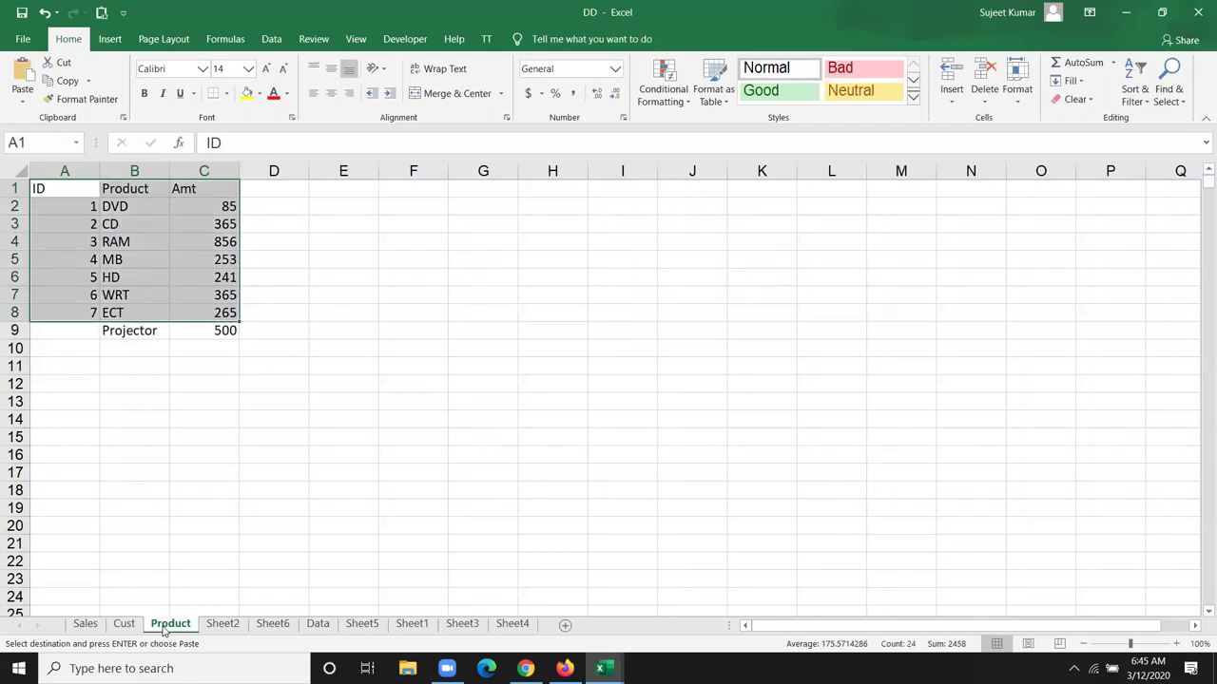
key(shift+Down)
key(ctrl+c)
key(ctrl+Tab)
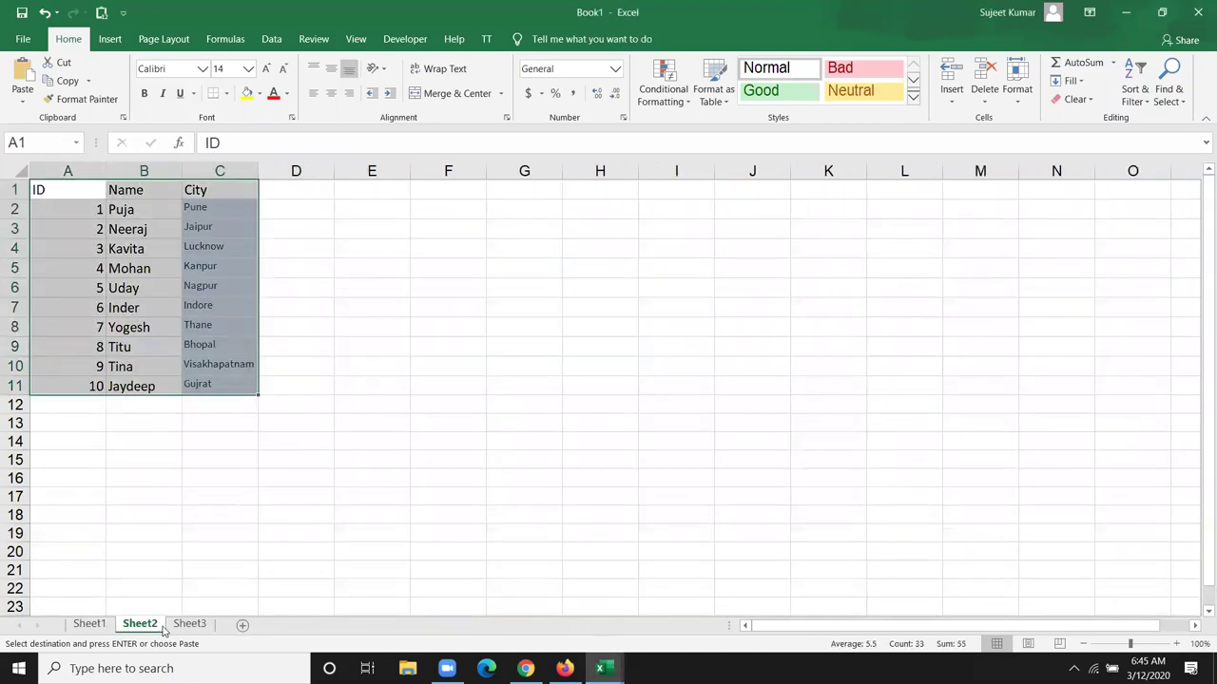
click(183, 626)
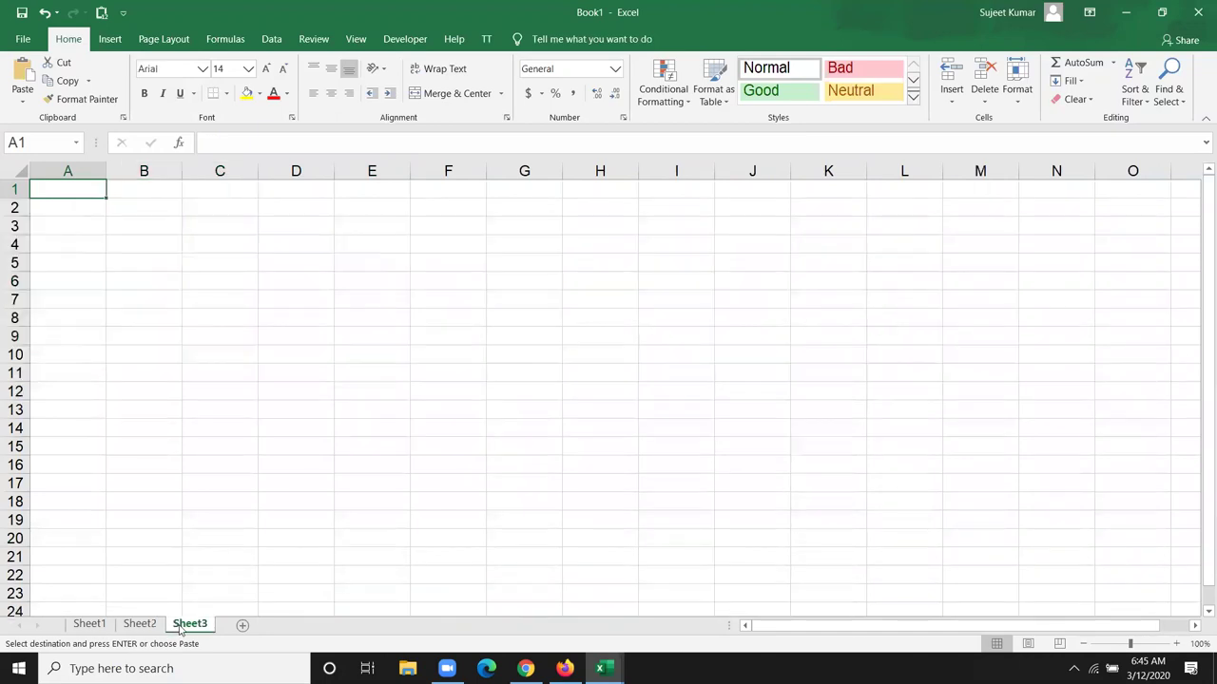
key(ctrl+v)
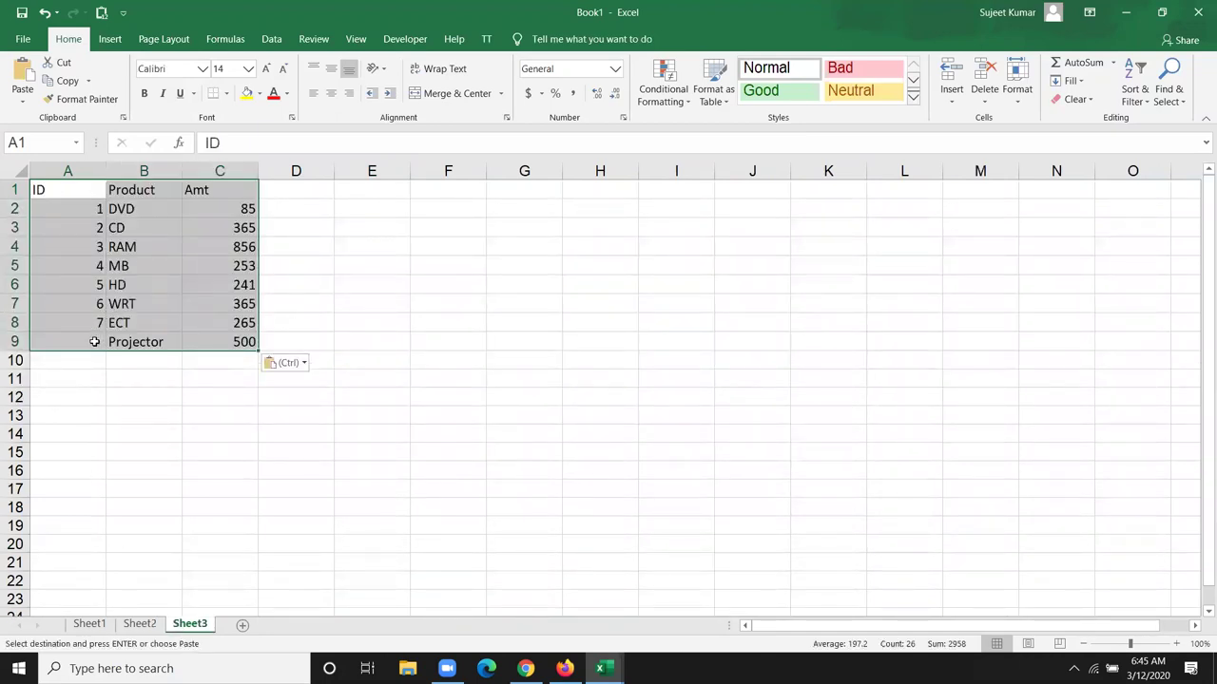
Step: Give Projector the ID 8 in cell A9
click(94, 341)
text(8)
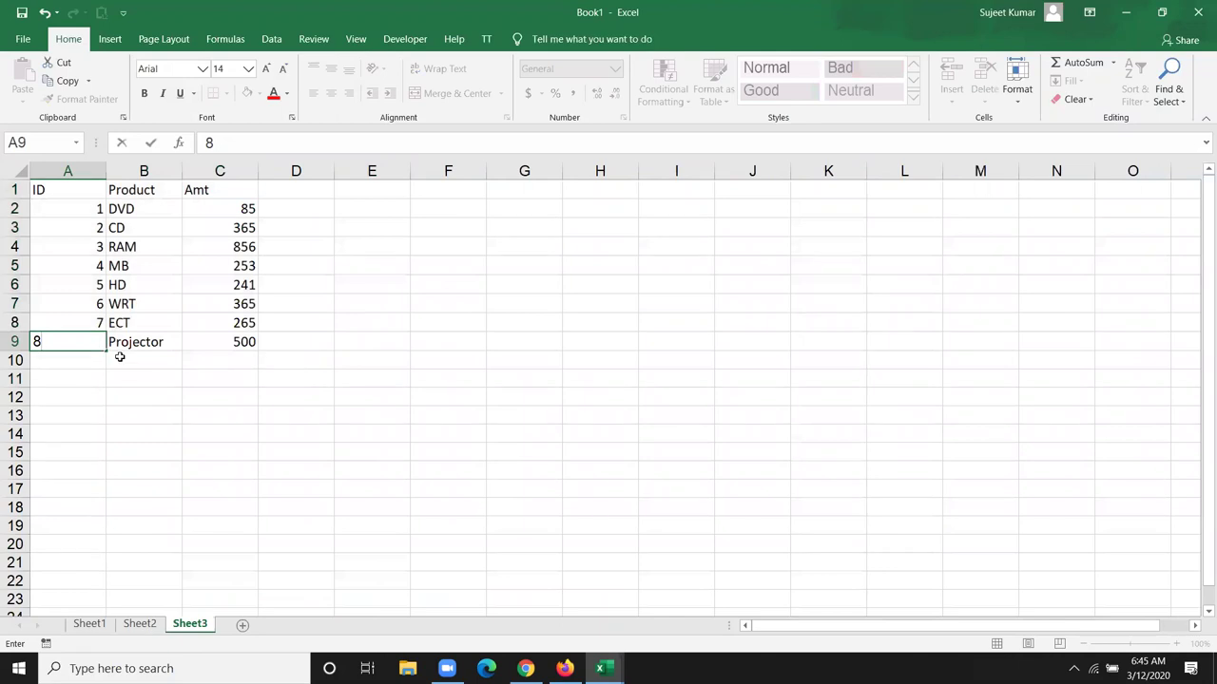
double_click(133, 374)
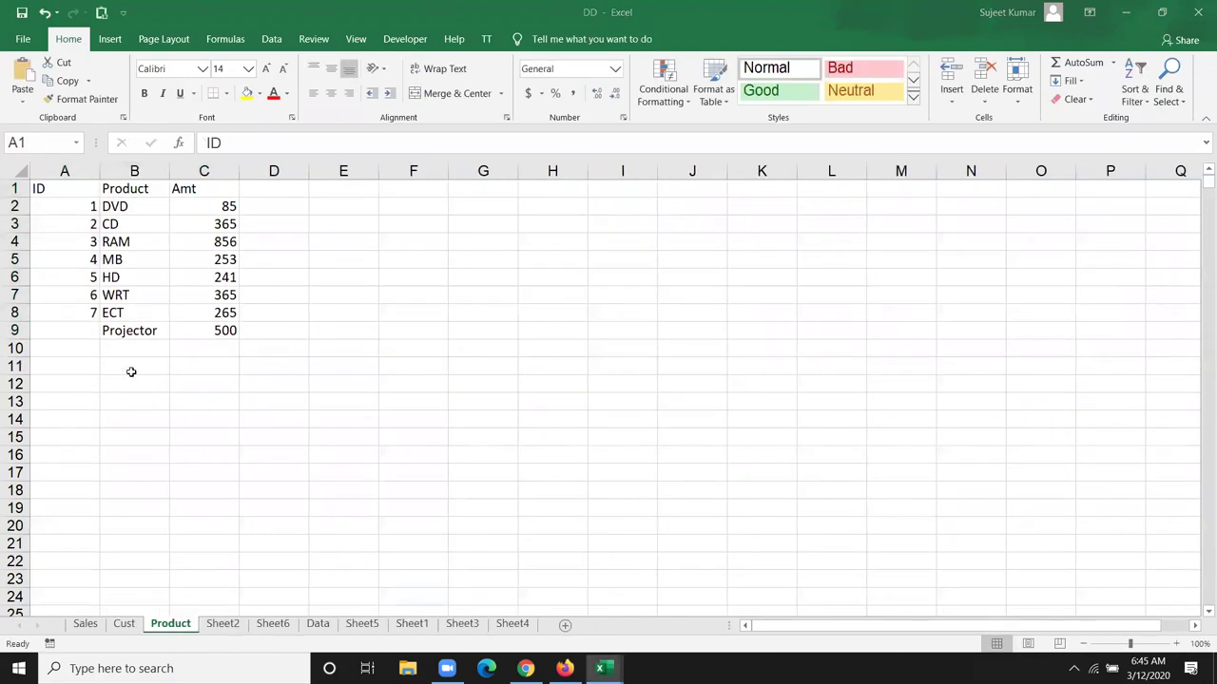
key(ctrl+a)
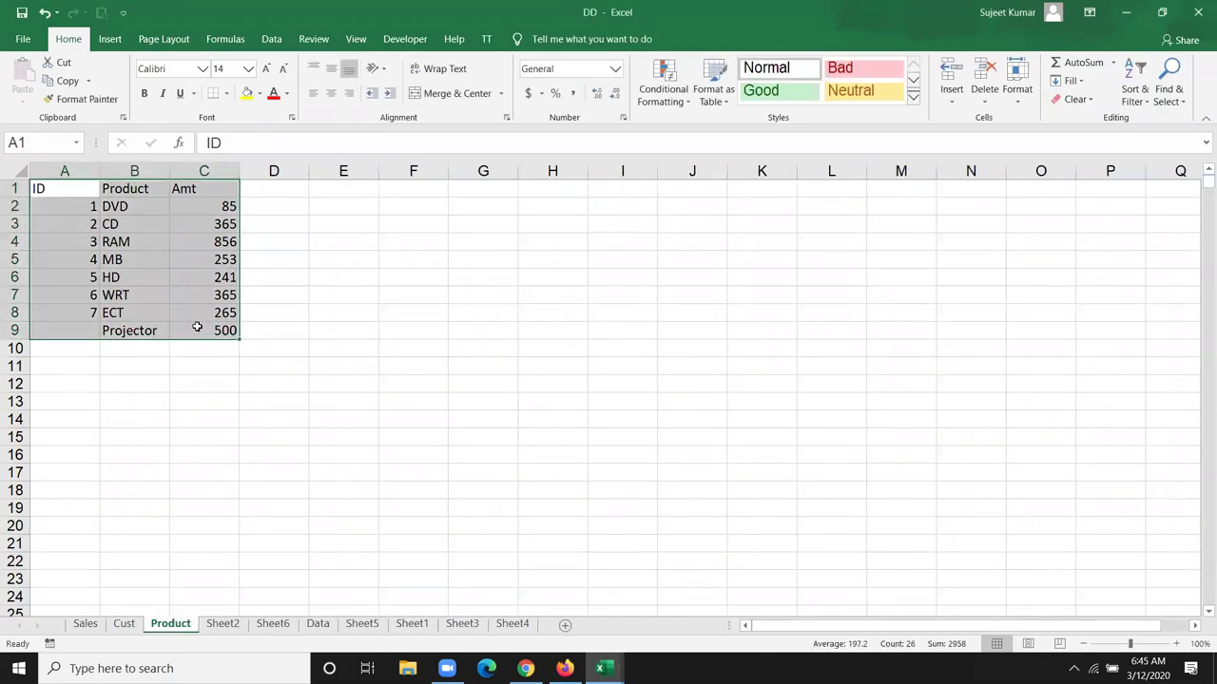
Step: Close DD without saving and rename Sheet1 to Sales
click(1197, 11)
click(605, 355)
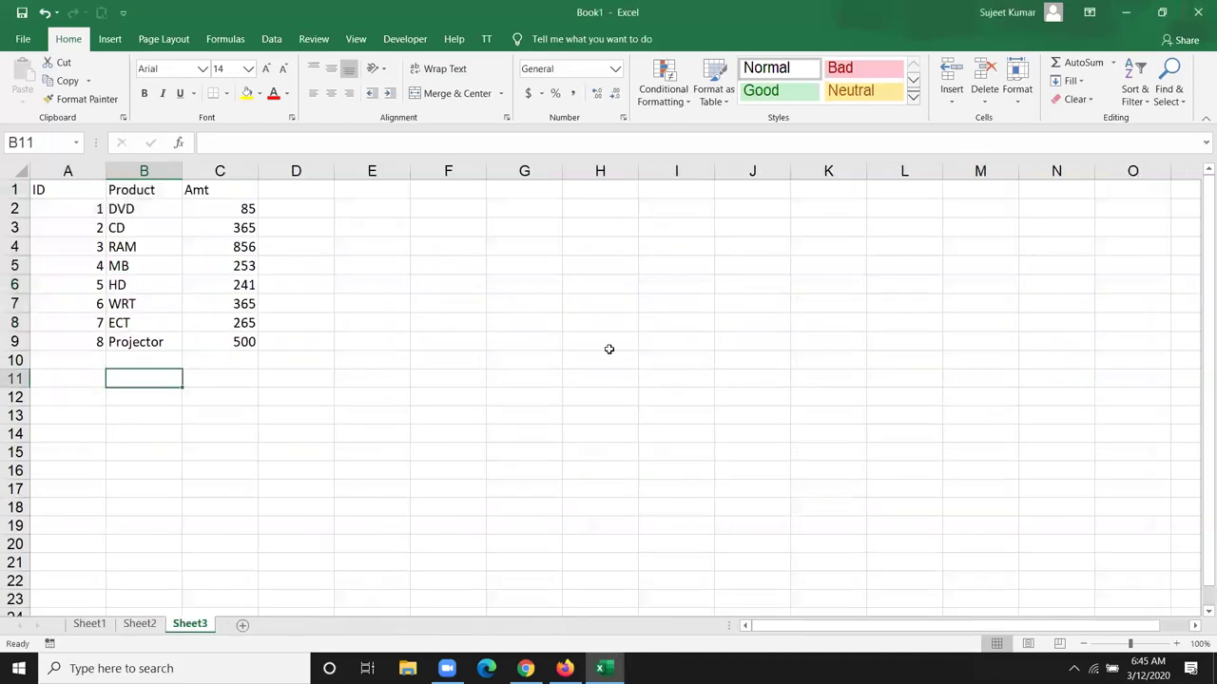
click(82, 625)
double_click(82, 625)
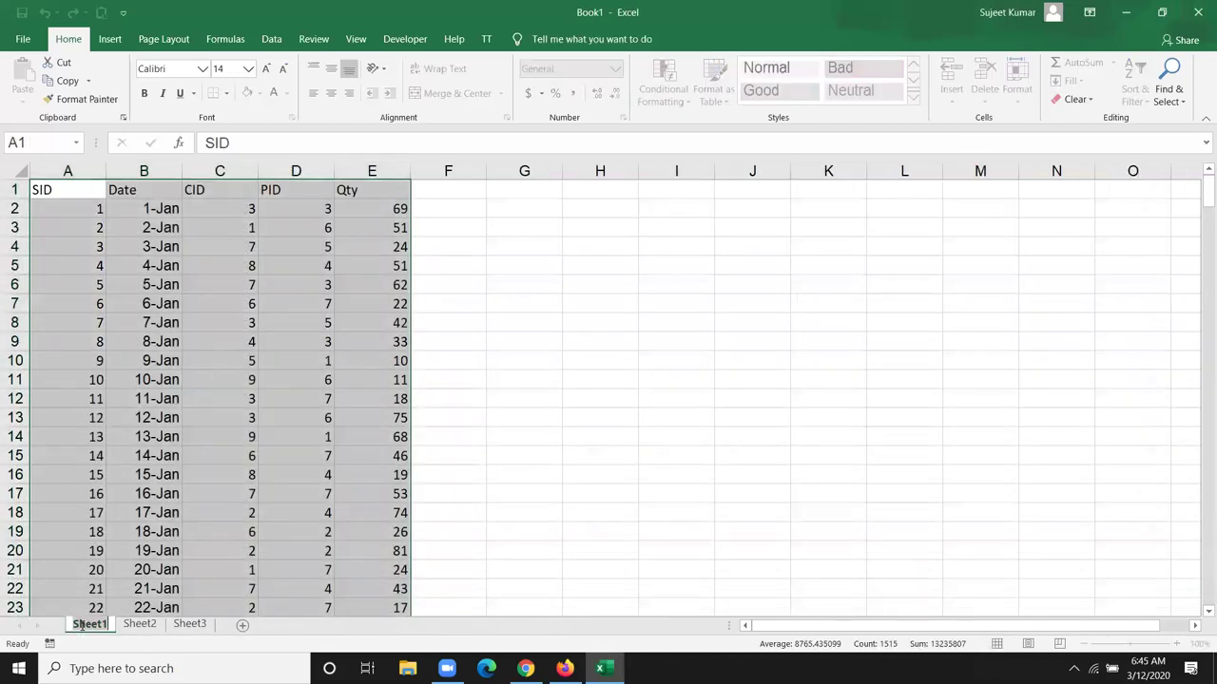
text(Sales)
key(Return)
Step: Rename Sheet2 to Cust, correcting the mistyped name
click(133, 624)
double_click(133, 624)
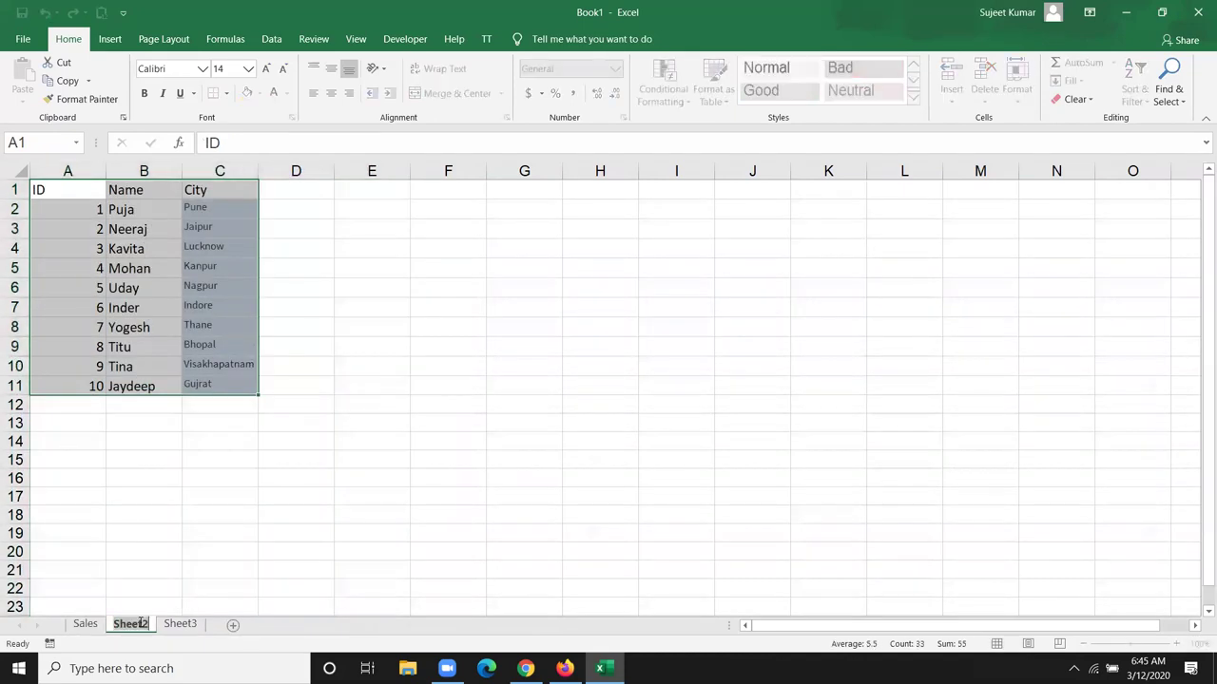
text(Produc)
key(BackSpace)
key(BackSpace)
key(BackSpace)
key(BackSpace)
key(BackSpace)
key(BackSpace)
text(Xus)
key(BackSpace)
key(BackSpace)
key(BackSpace)
text(Cust)
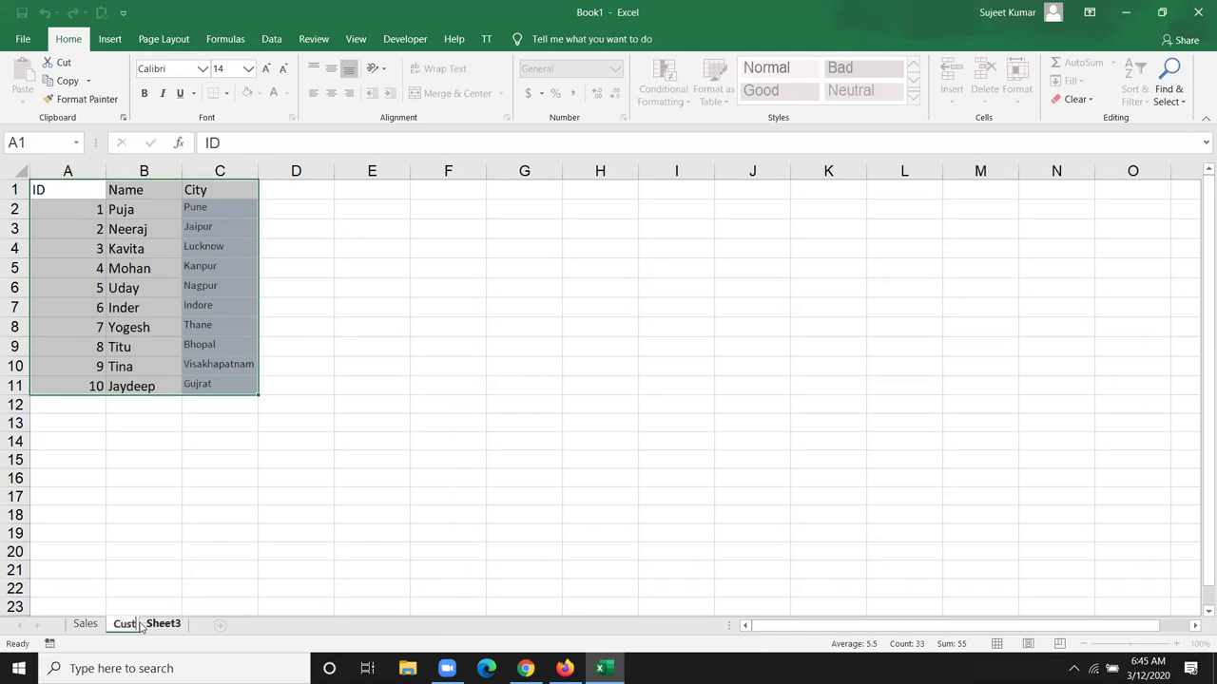
click(157, 628)
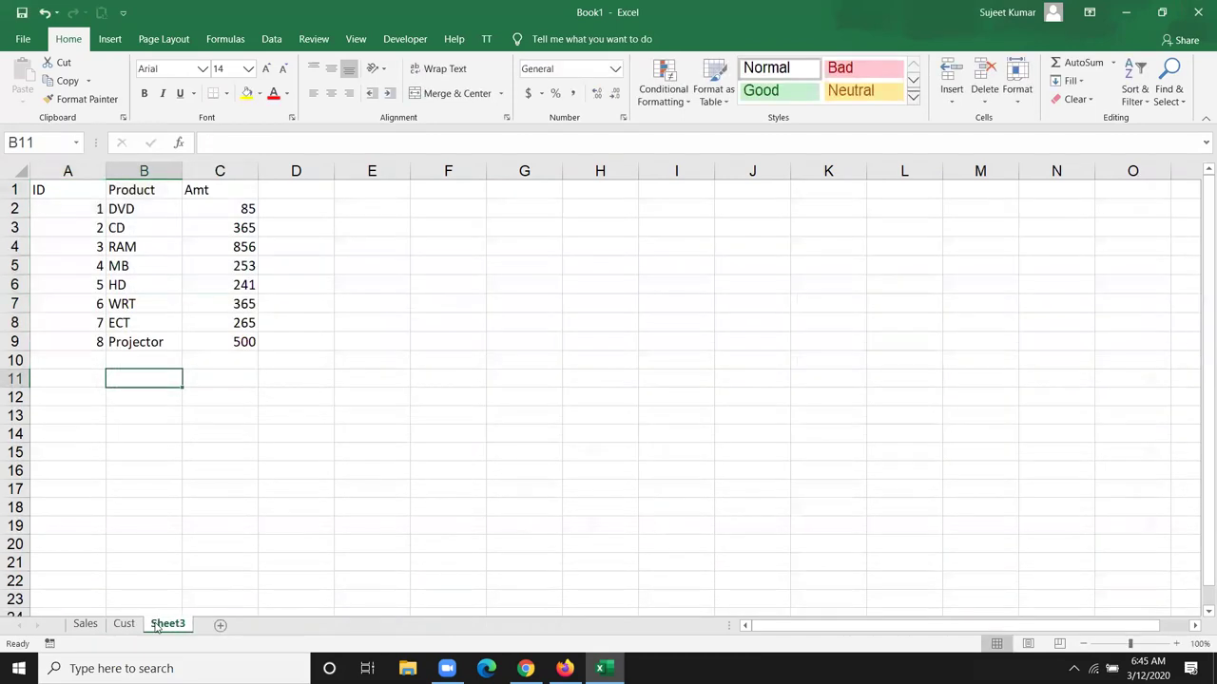
Step: Rename Sheet3 to Pro and return to the Sales sheet
double_click(157, 625)
text(Pro)
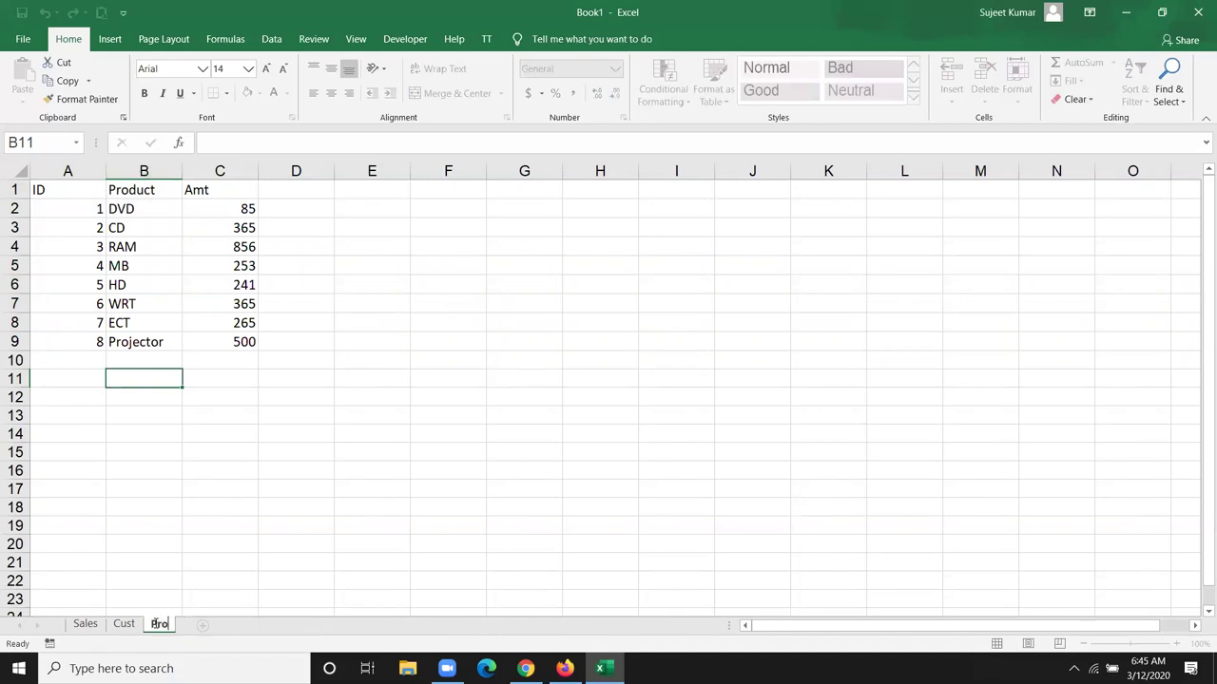
click(243, 520)
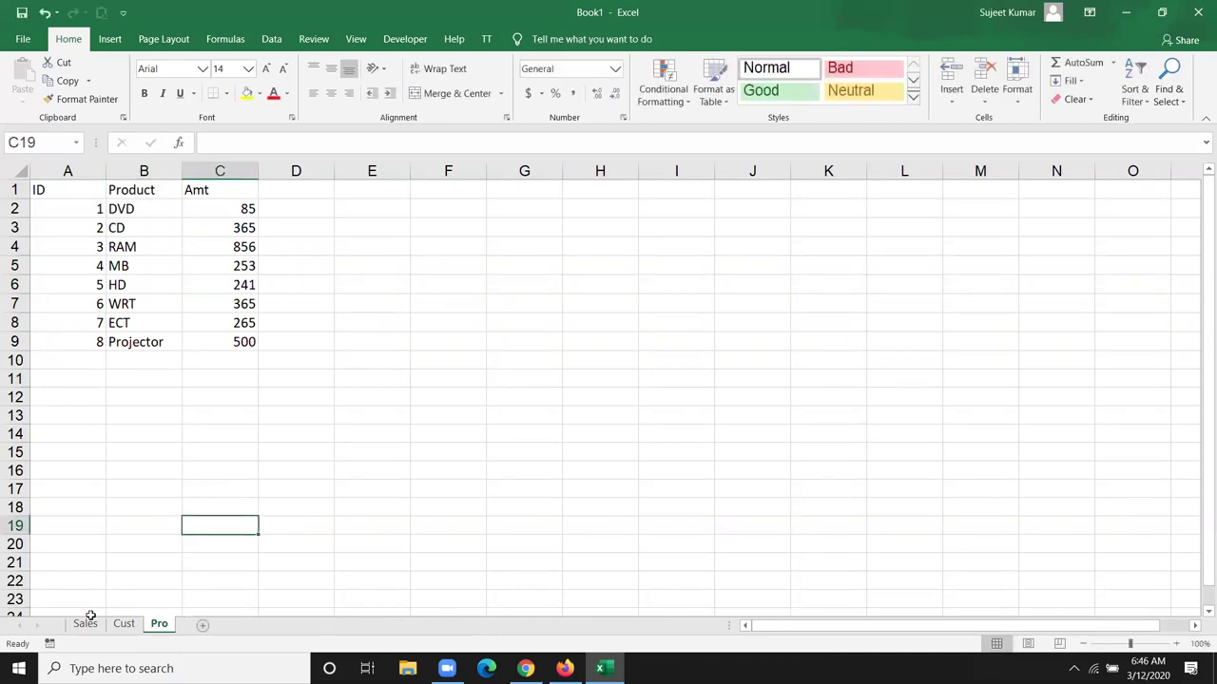
click(86, 623)
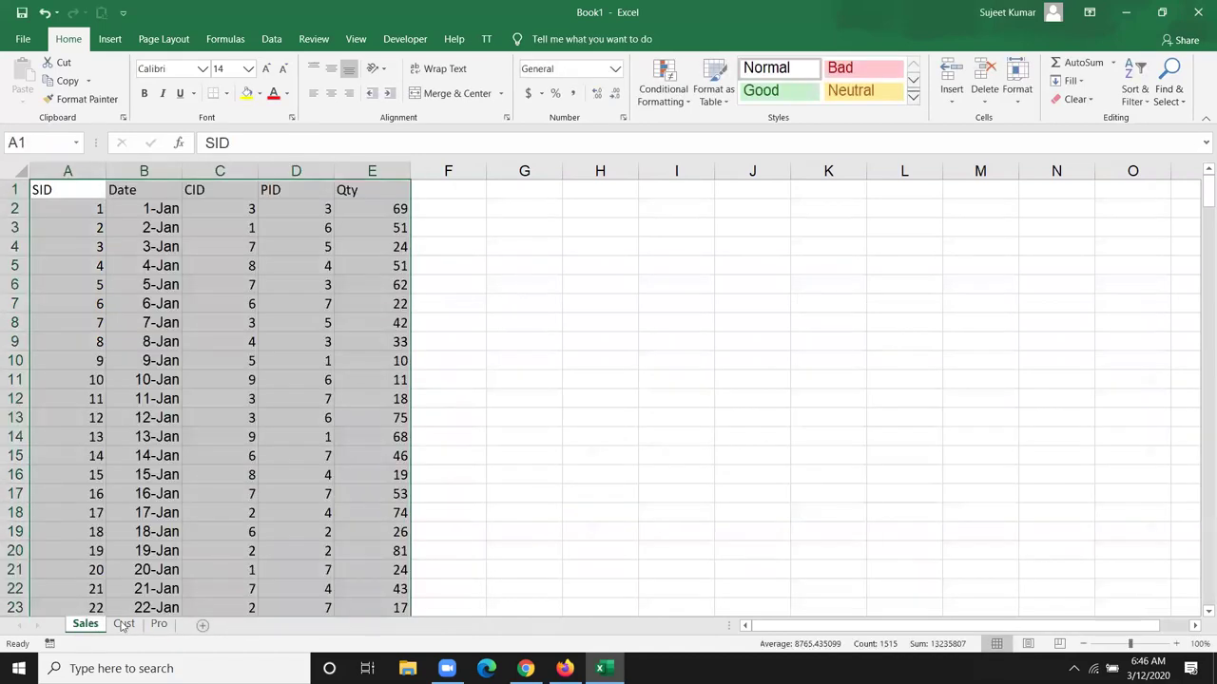
click(125, 624)
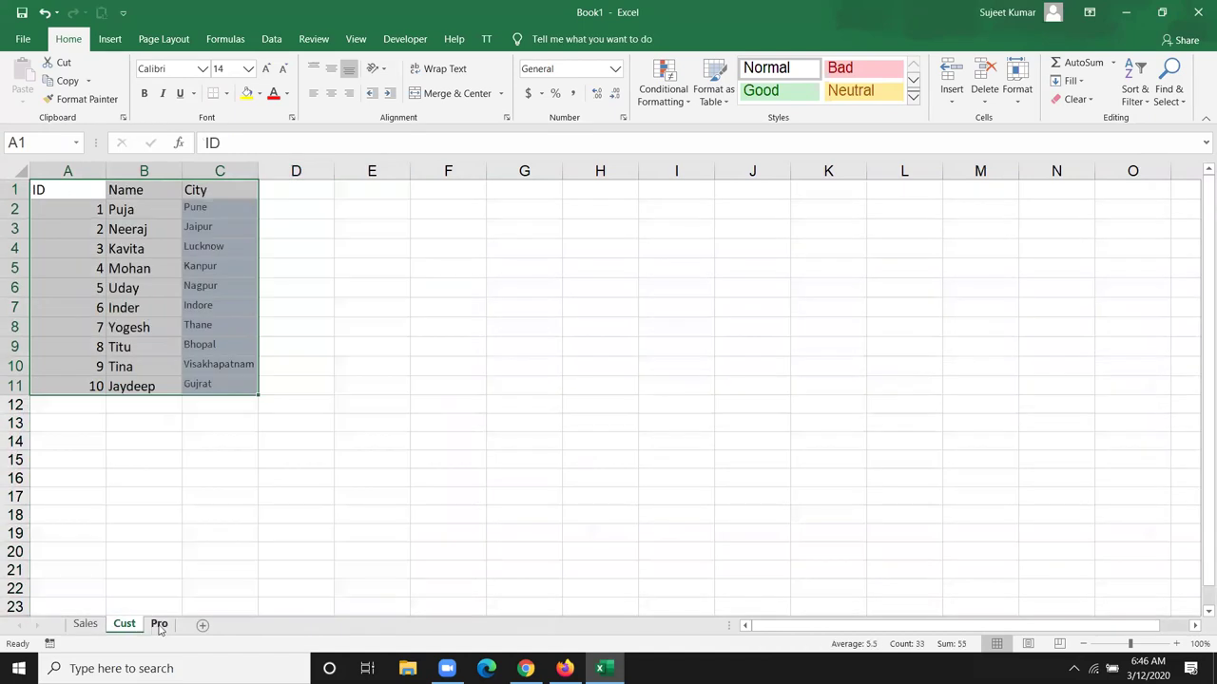
click(159, 624)
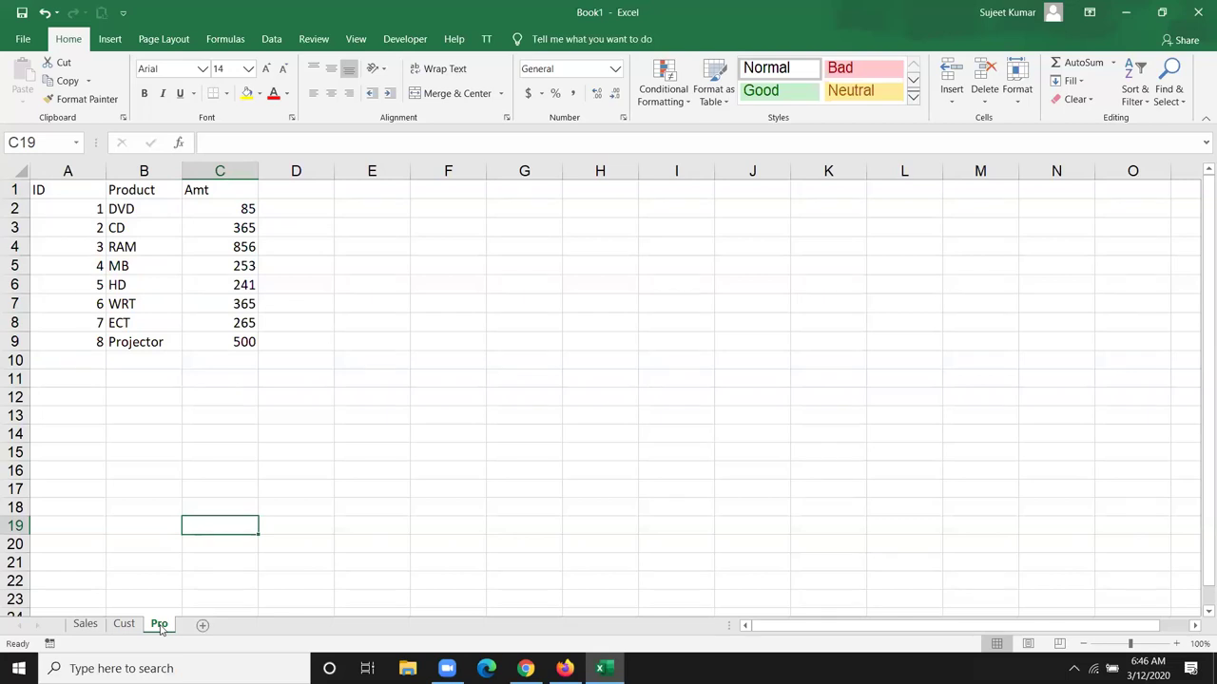
click(86, 624)
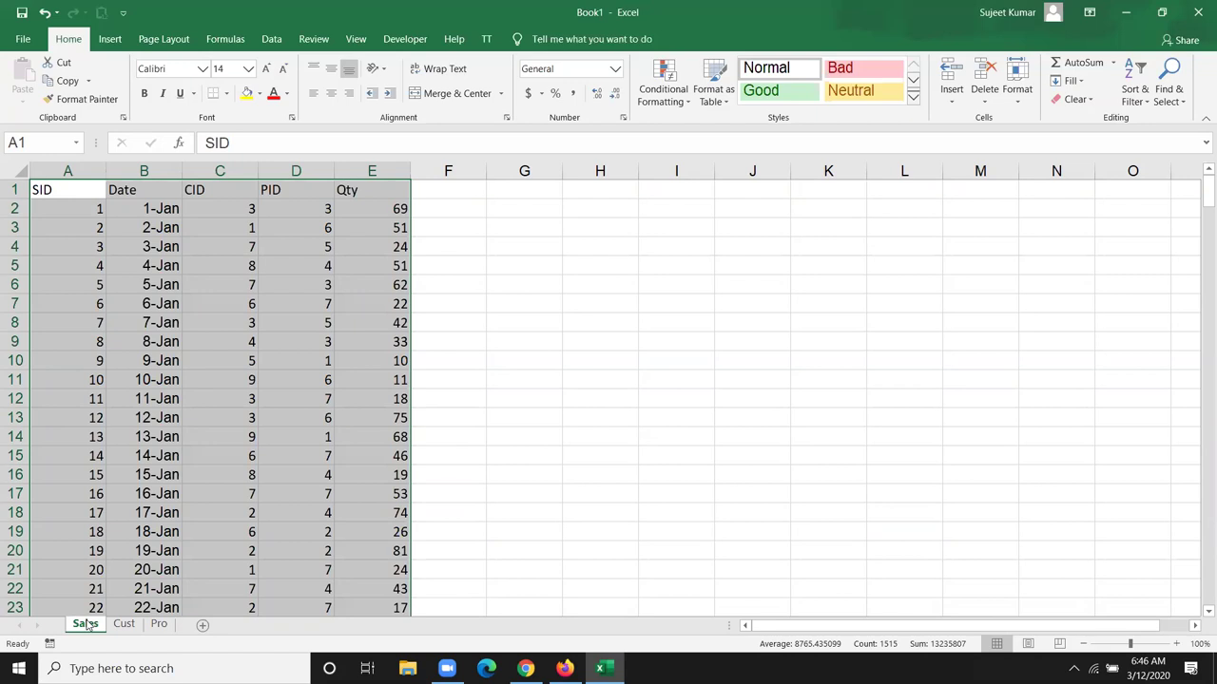
click(207, 172)
click(278, 158)
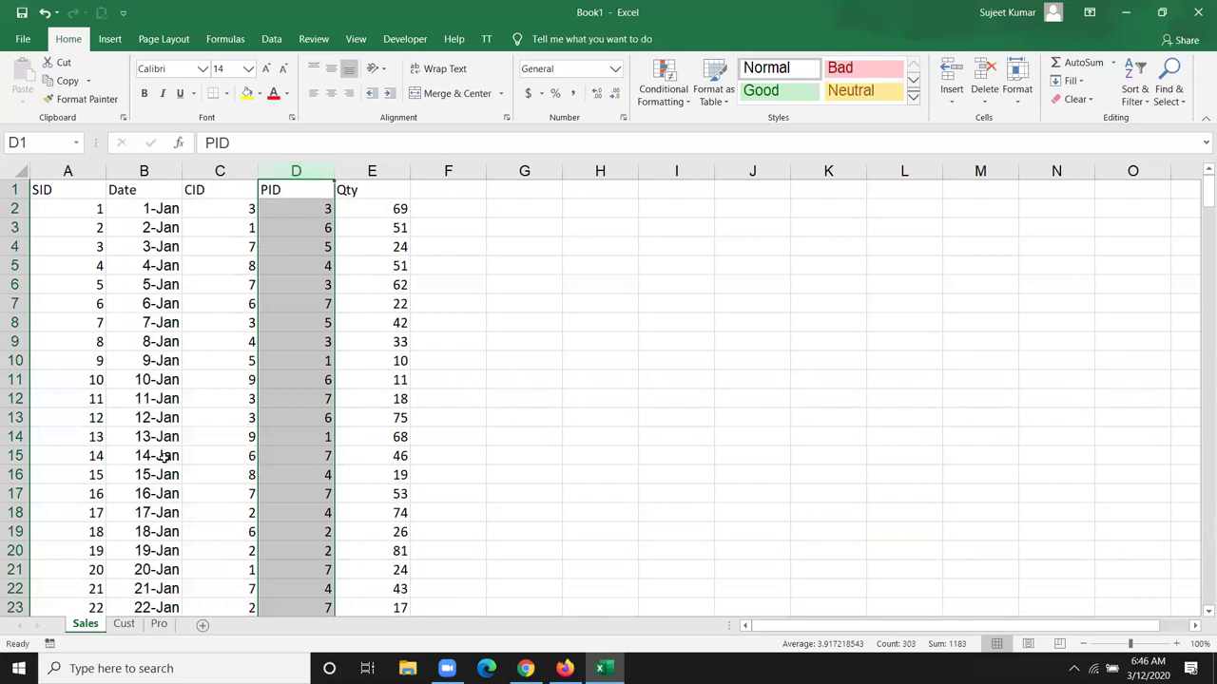
click(124, 625)
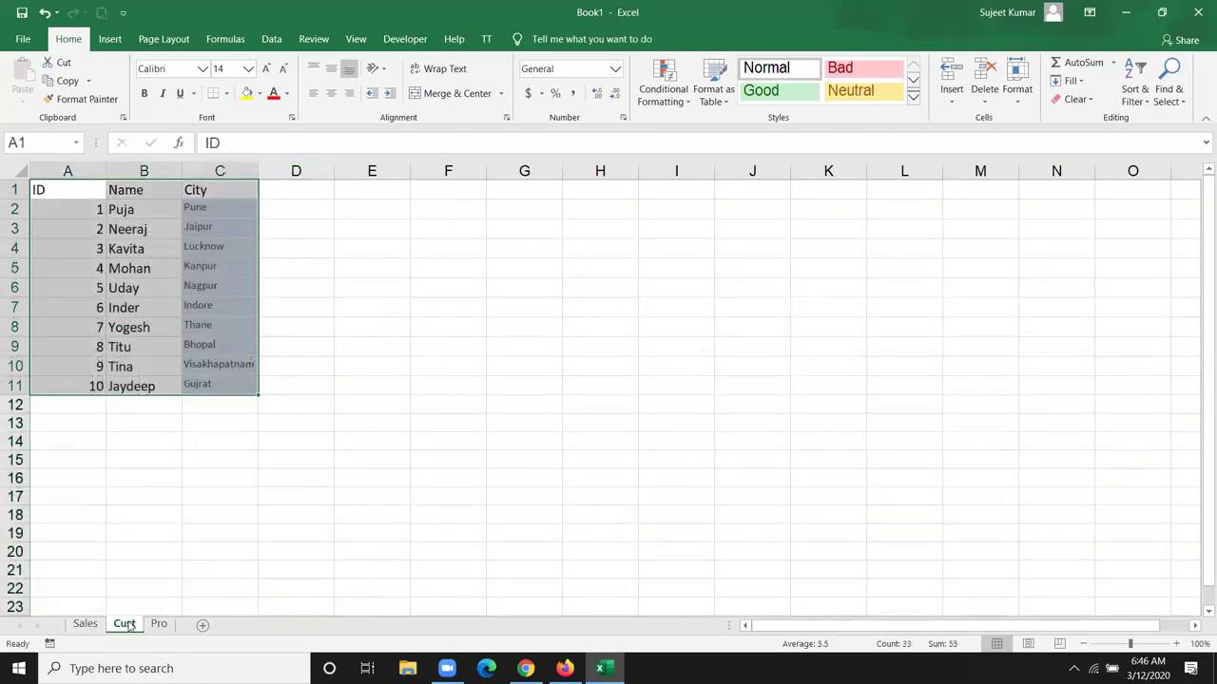
click(209, 266)
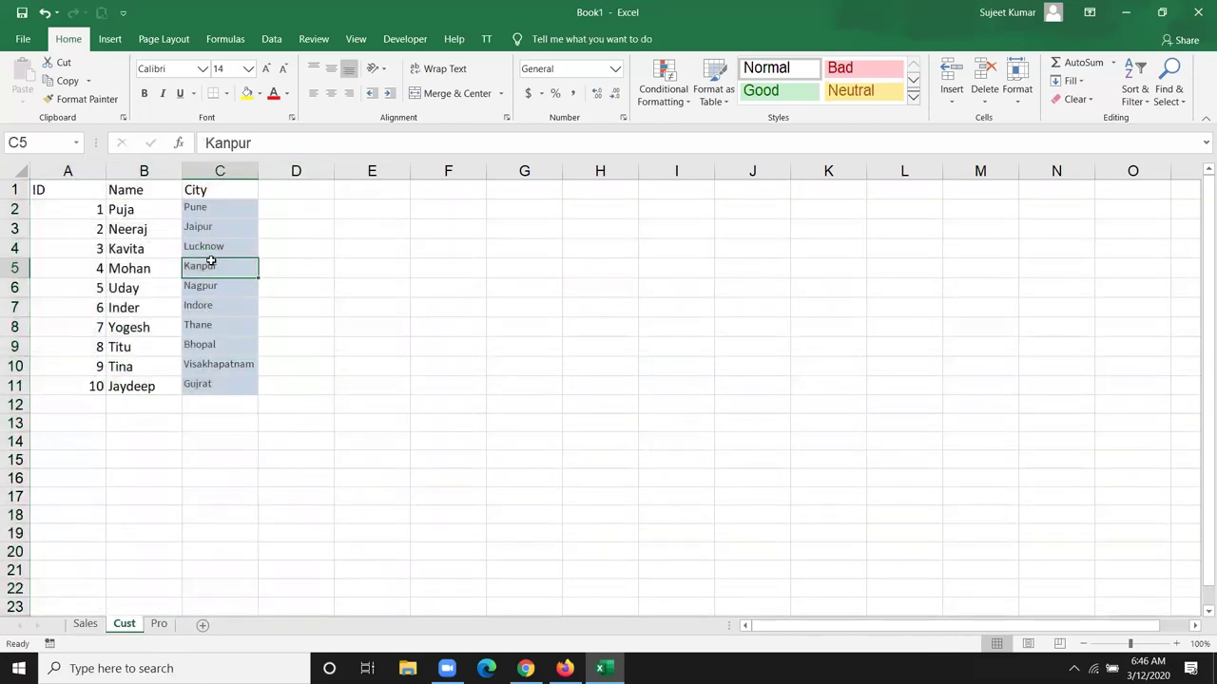
click(86, 625)
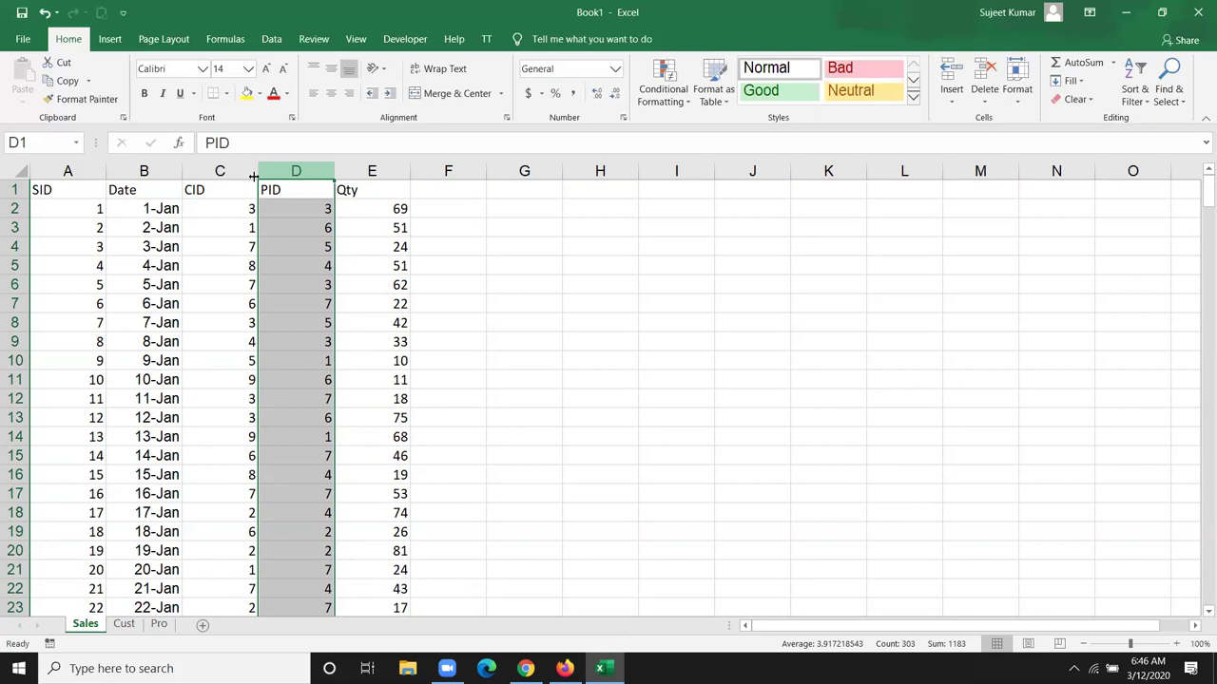
click(67, 190)
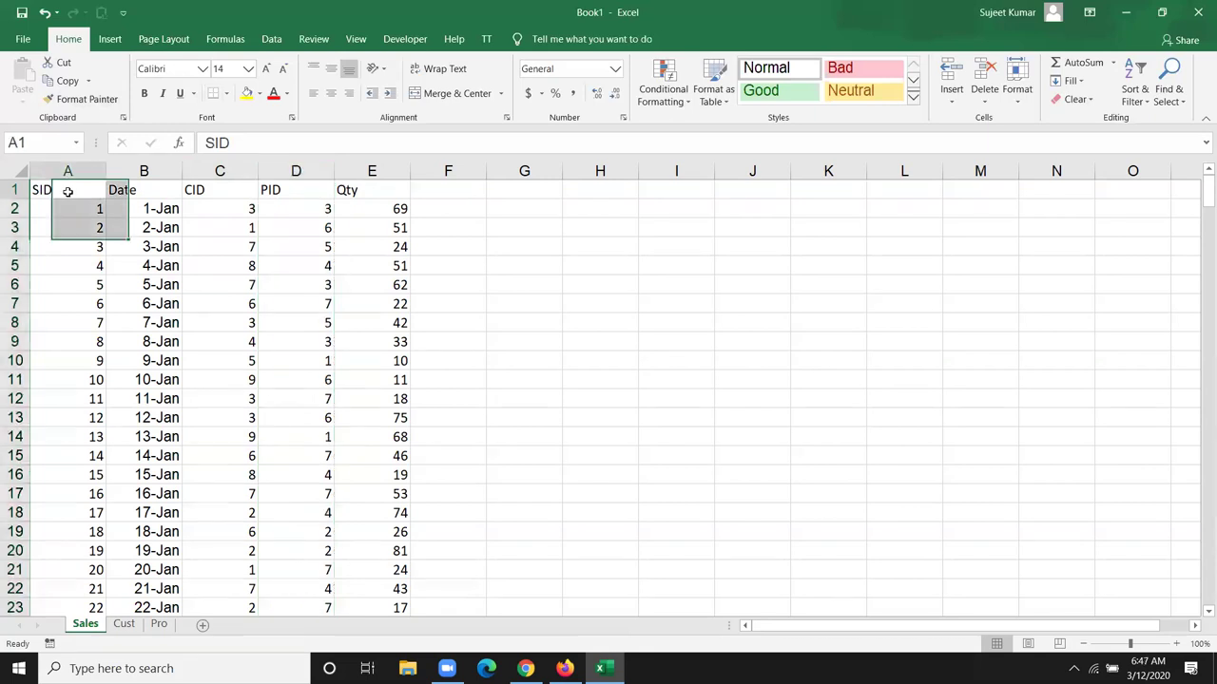
click(110, 39)
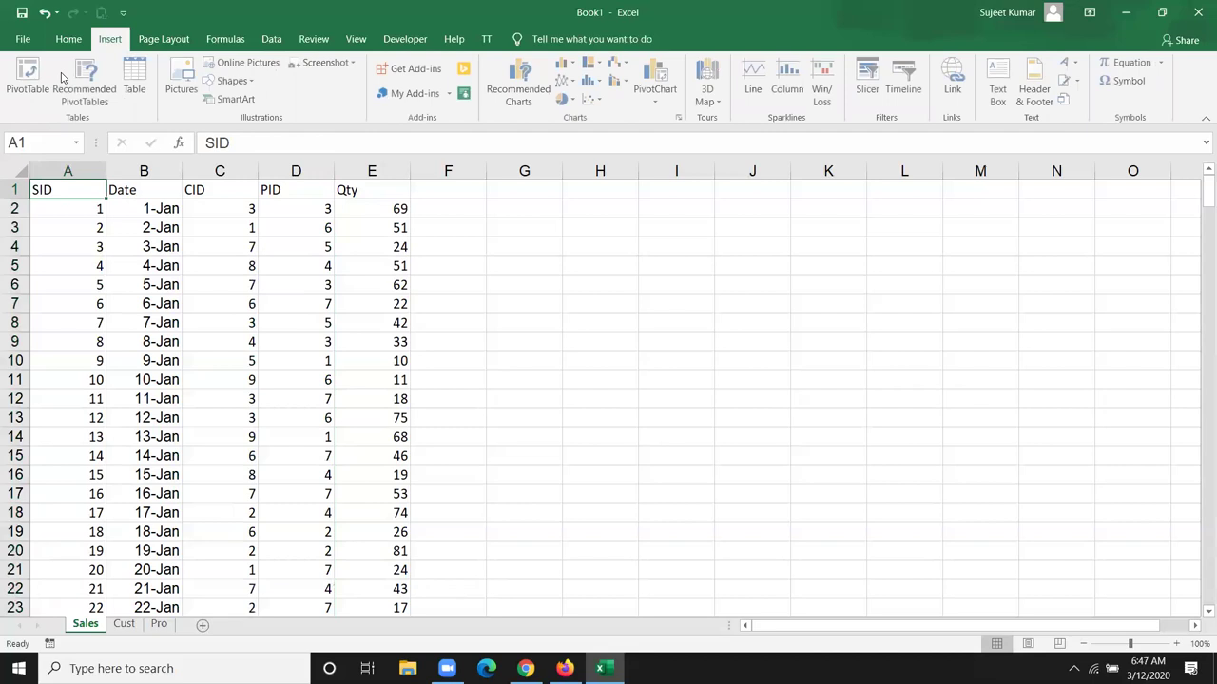
click(31, 75)
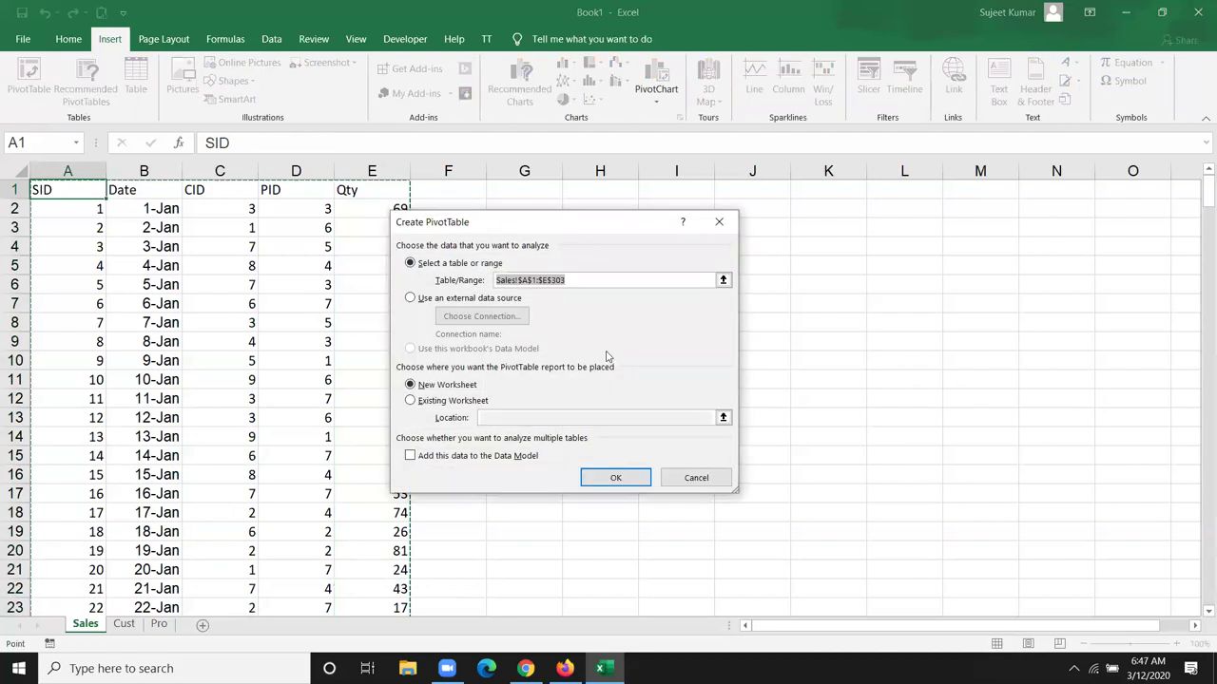
click(593, 484)
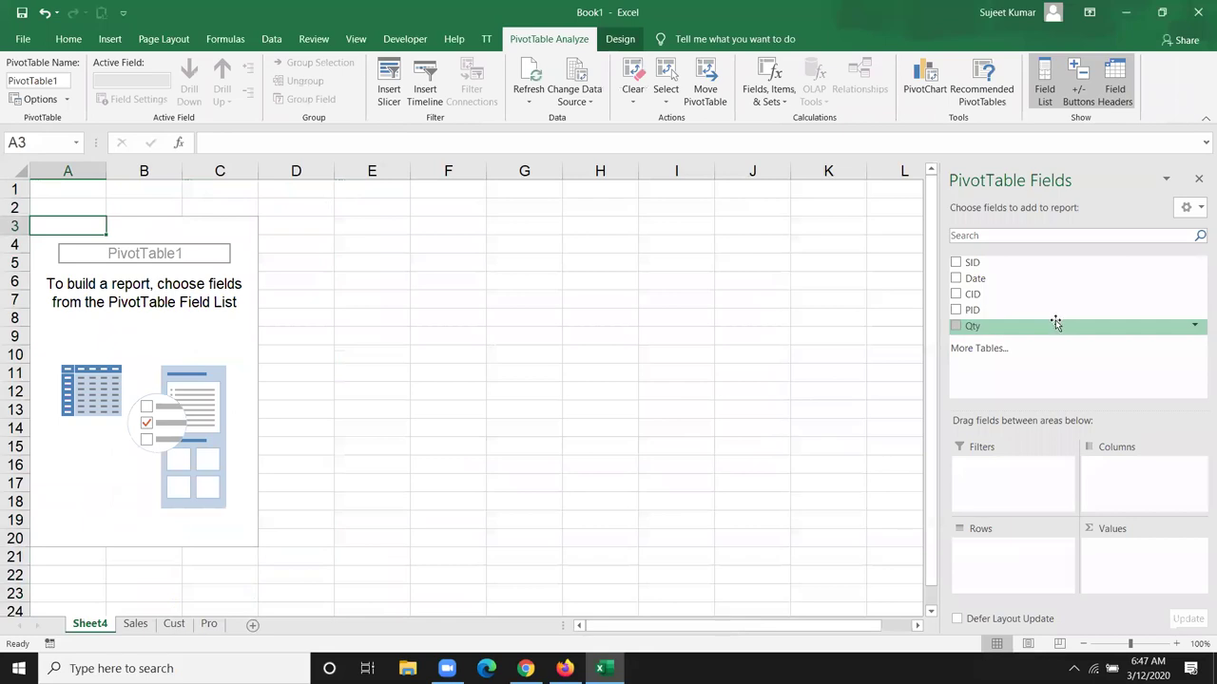
drag(1052, 322, 1010, 342)
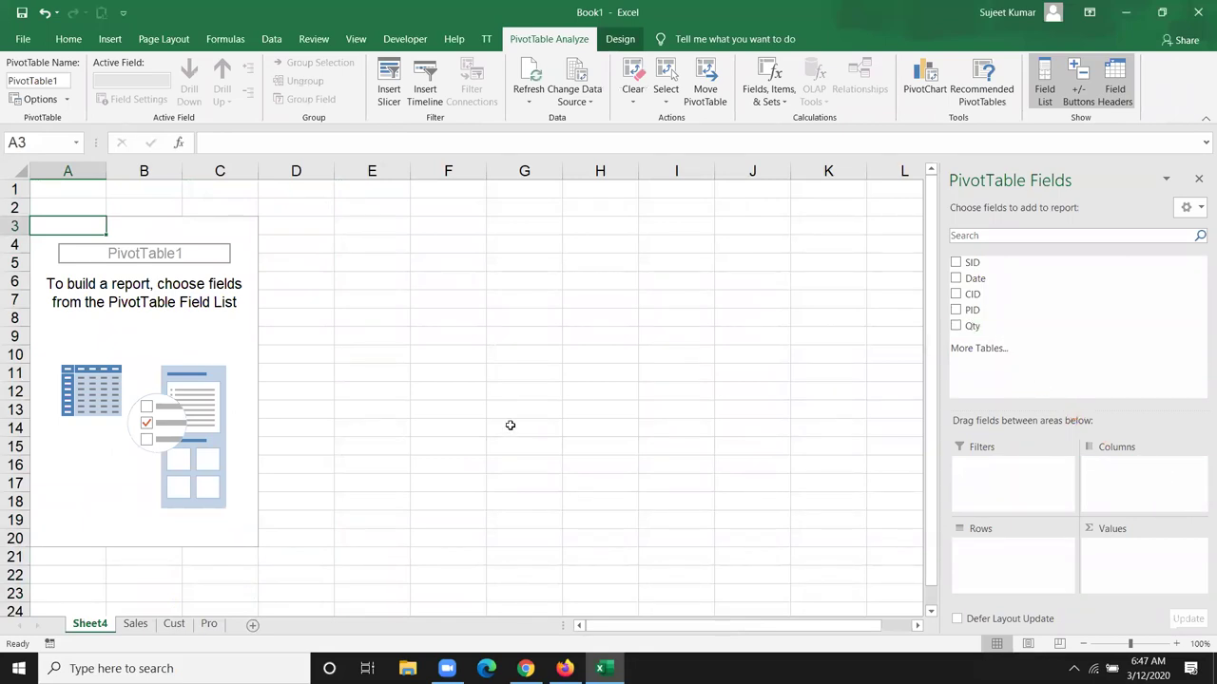
click(176, 624)
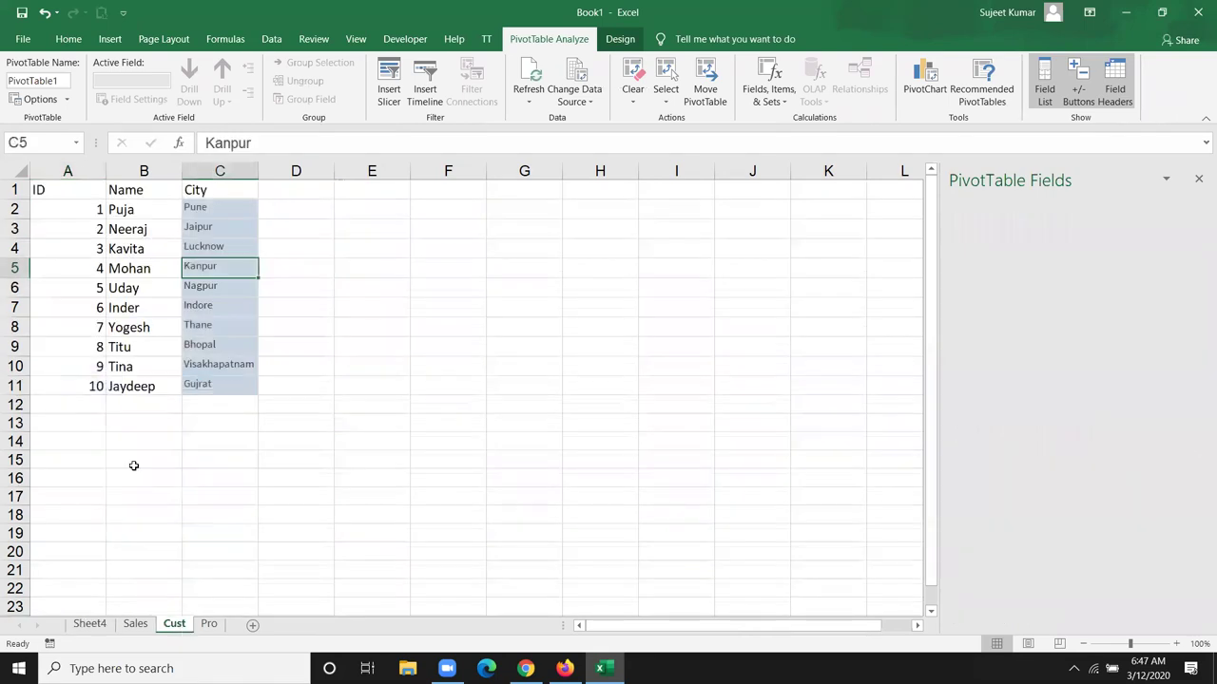
mouse_move(91, 189)
mouse_down()
mouse_move(216, 406)
mouse_move(215, 386)
mouse_up()
click(103, 623)
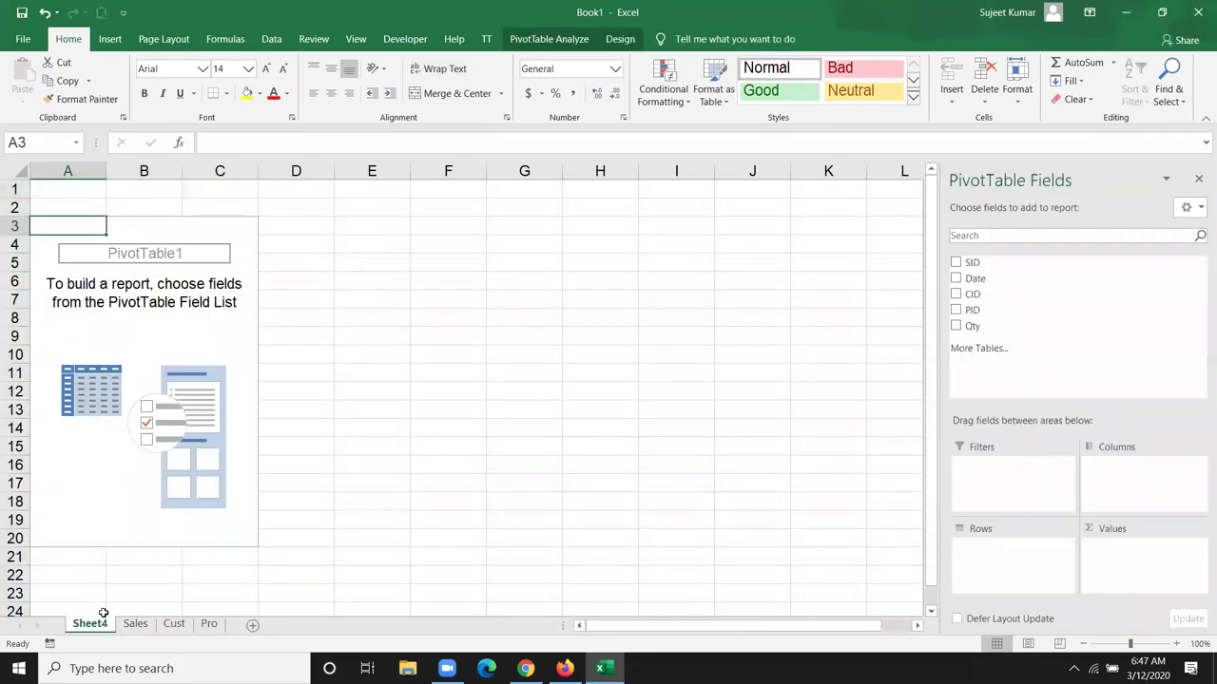
right_click(108, 629)
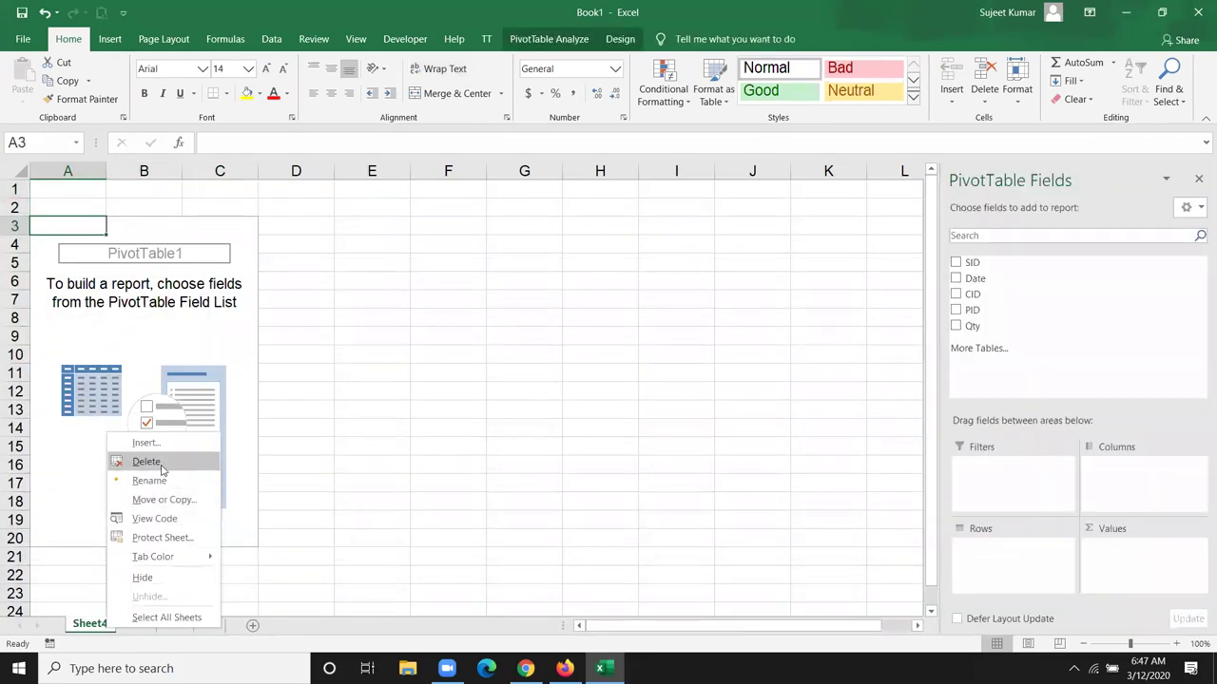
click(157, 460)
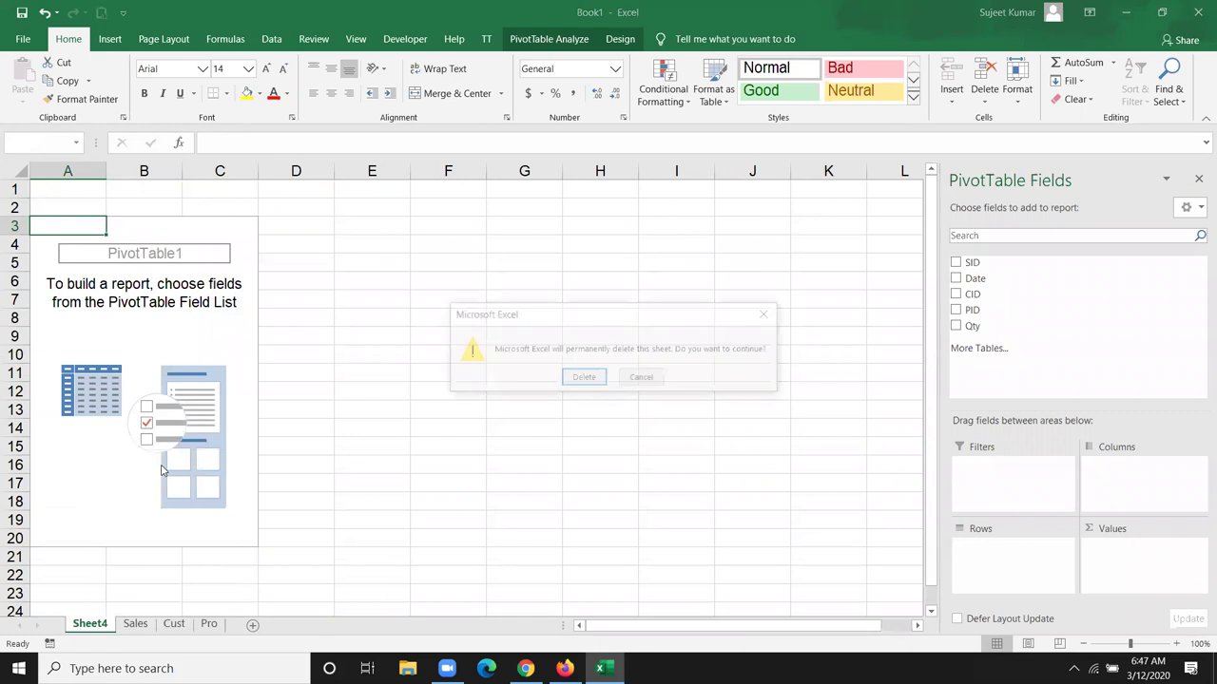
click(587, 379)
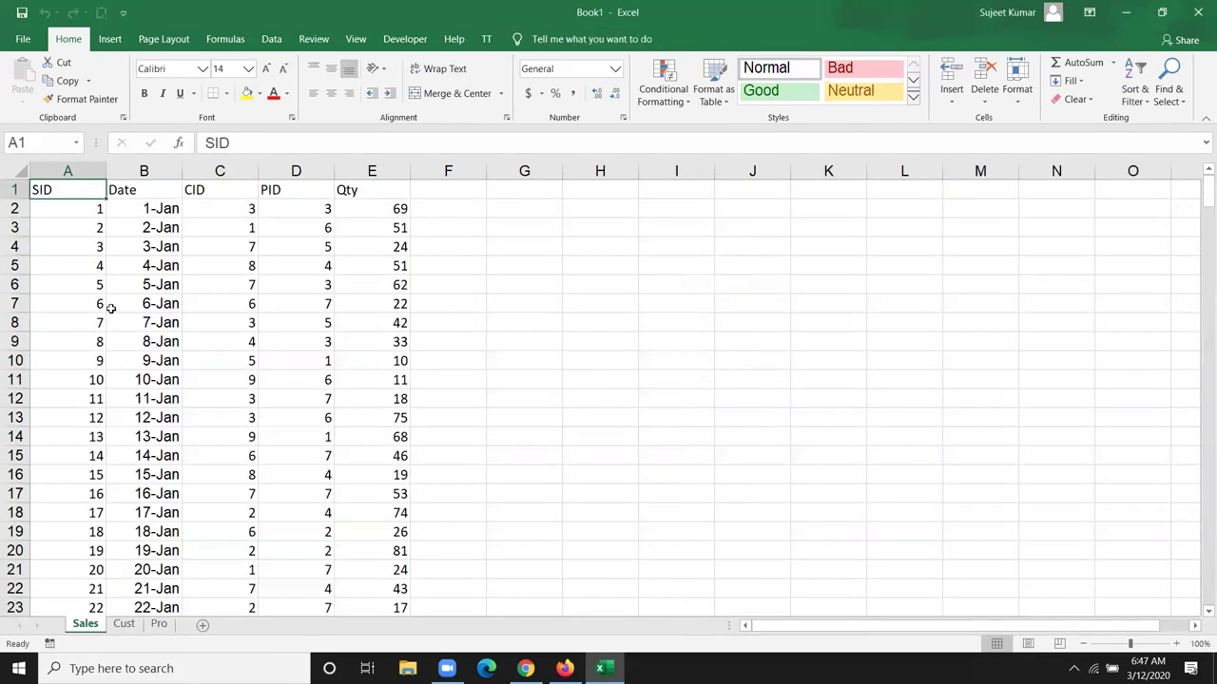
Step: Create an empty PivotTable from the Sales data, adding it to the Data Model
click(109, 39)
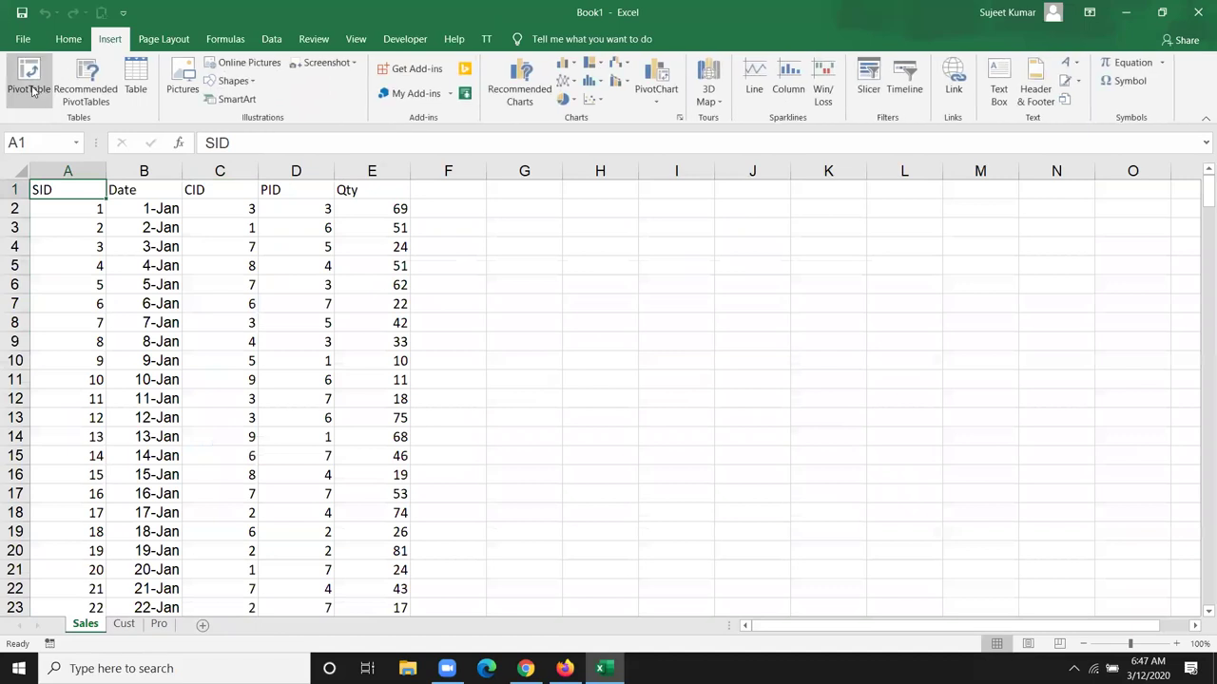
click(32, 83)
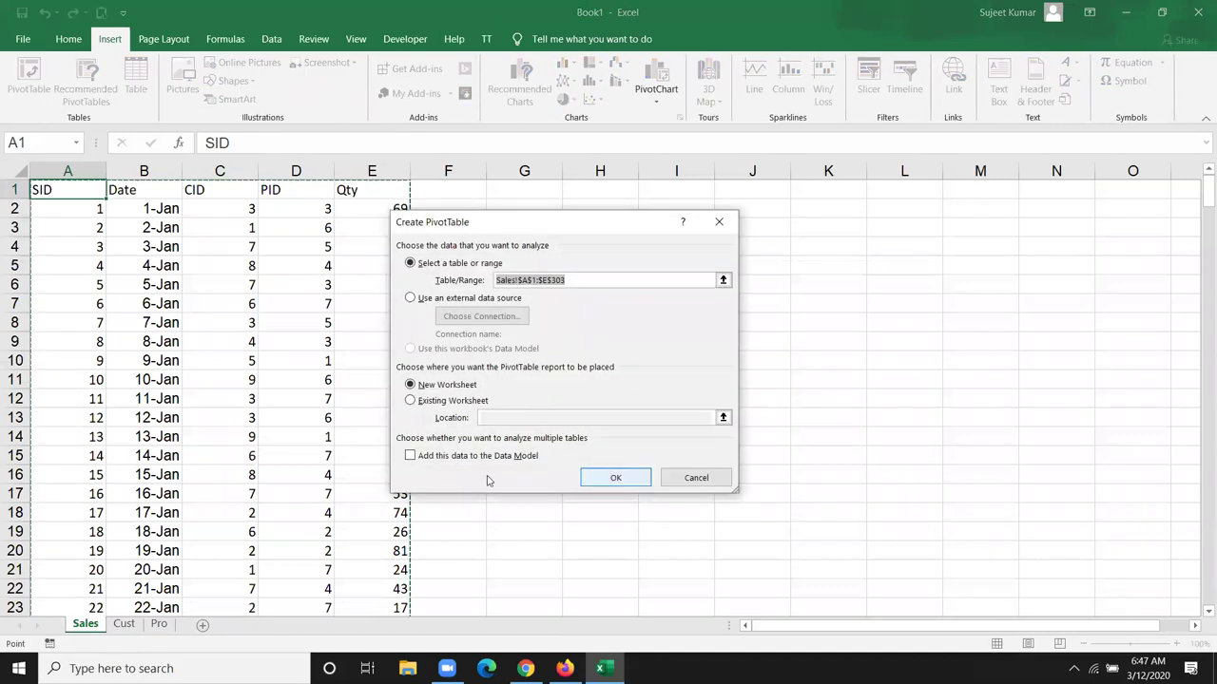
click(435, 457)
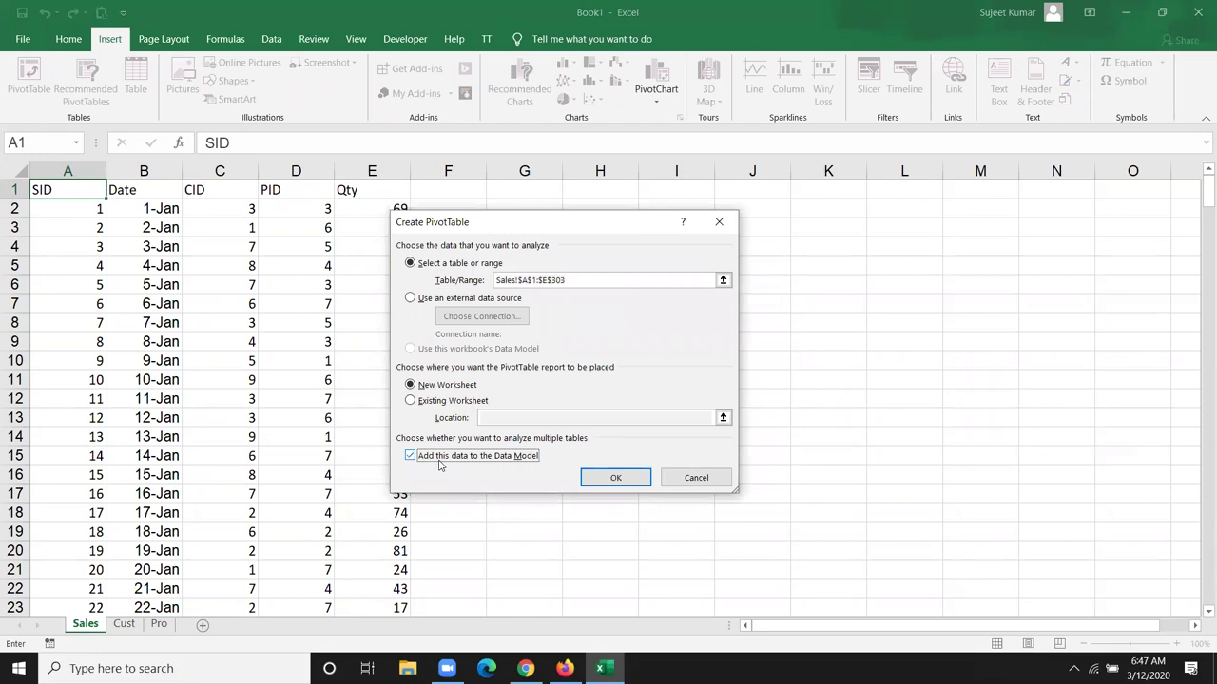
click(619, 477)
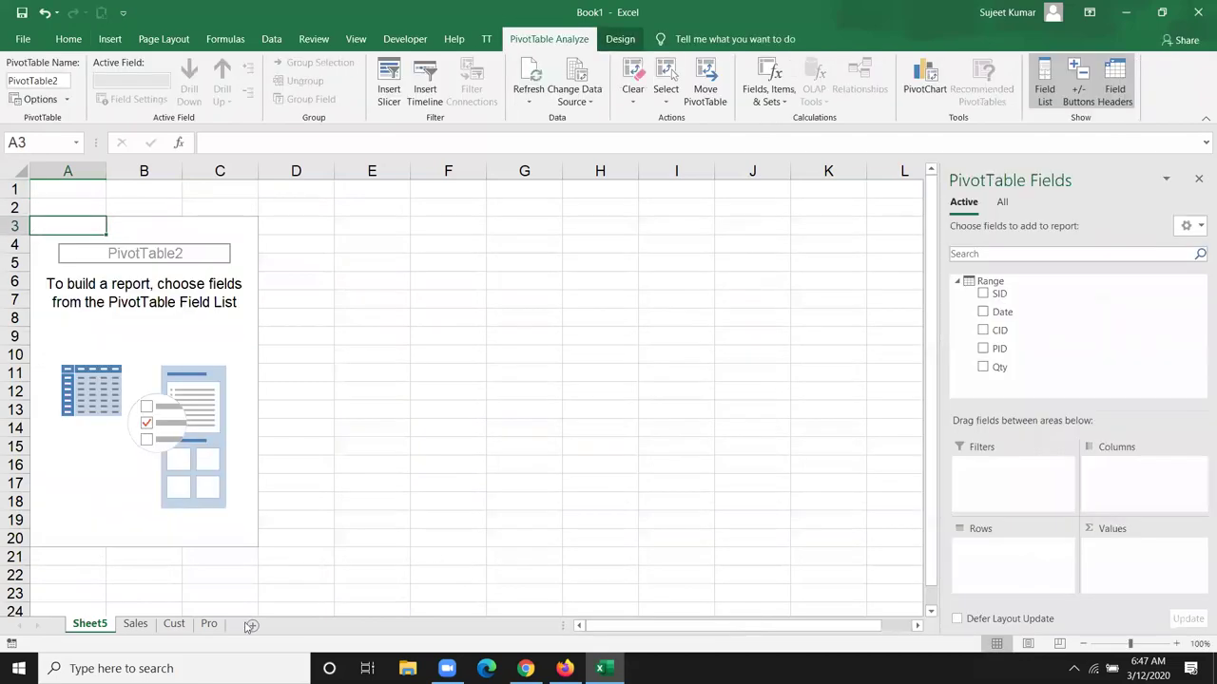
Step: Create an empty PivotTable from the Cust data, also adding it to the Data Model
click(183, 627)
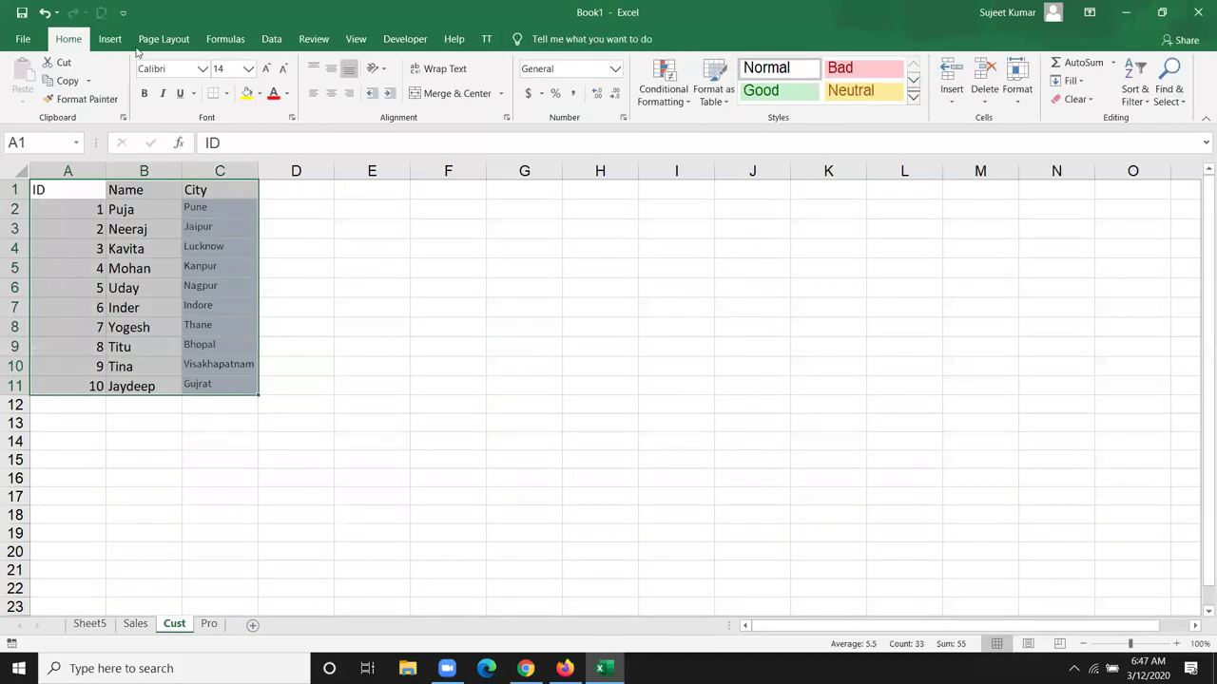
click(110, 39)
click(29, 81)
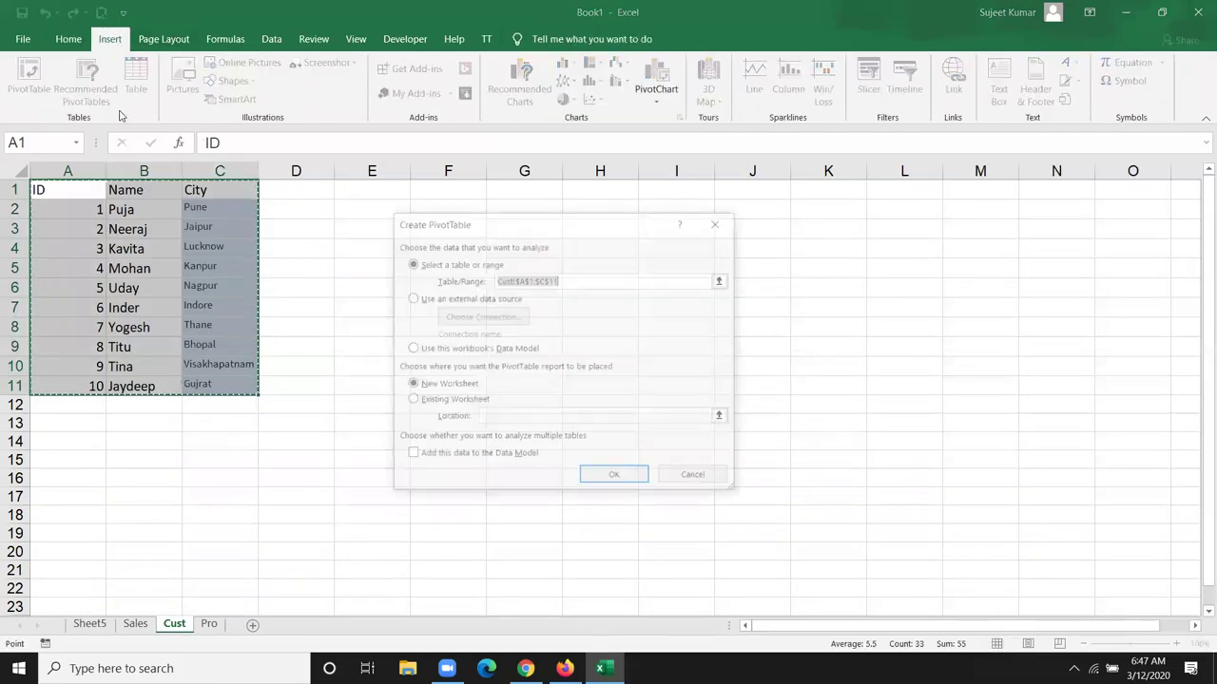
click(485, 463)
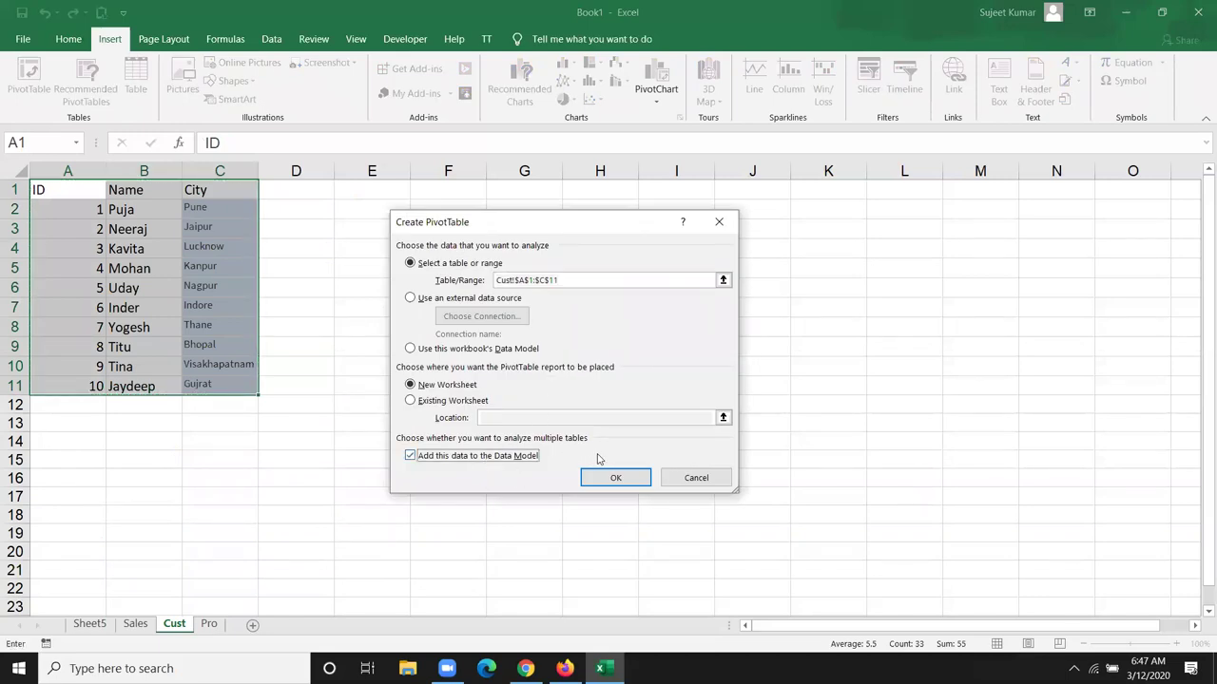
click(614, 479)
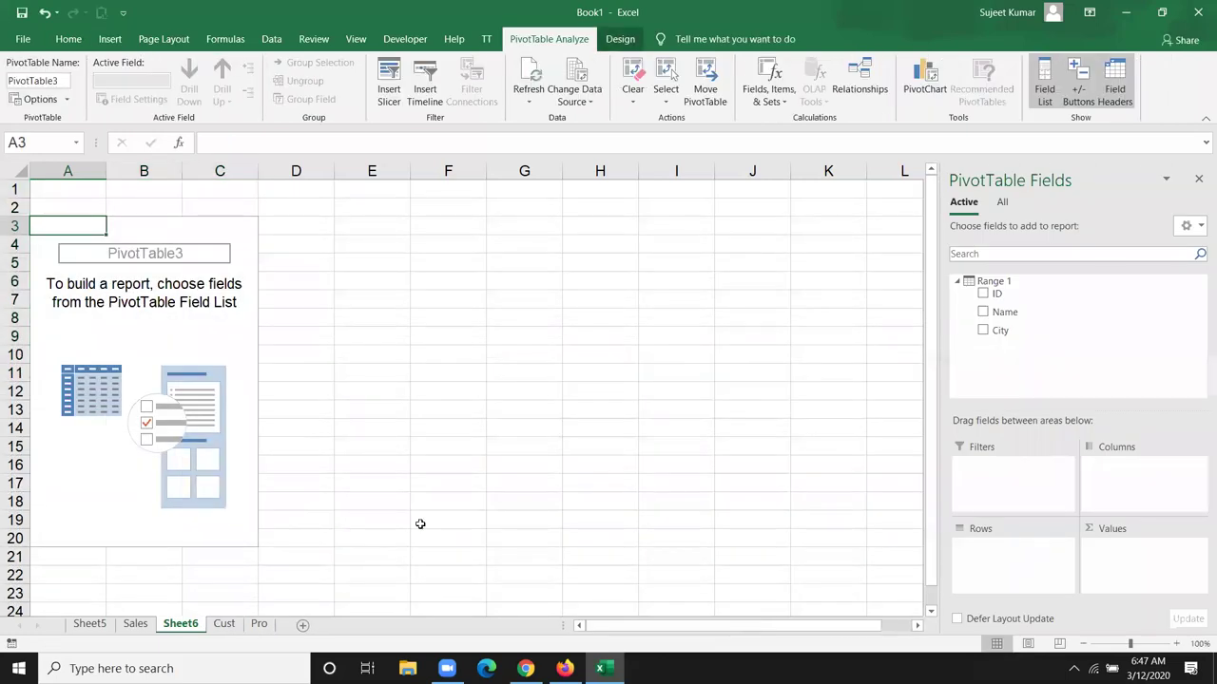
Step: Add a relationship with table Range, column CID, related table Range 1, related column ID
click(865, 93)
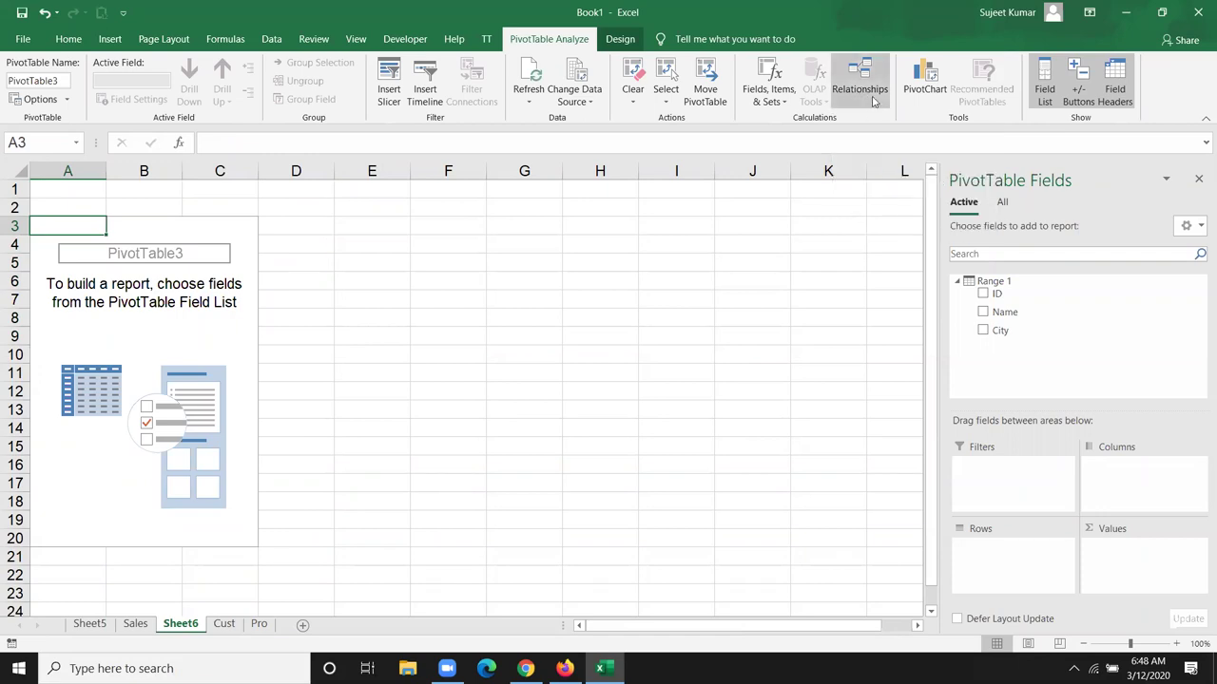
click(873, 99)
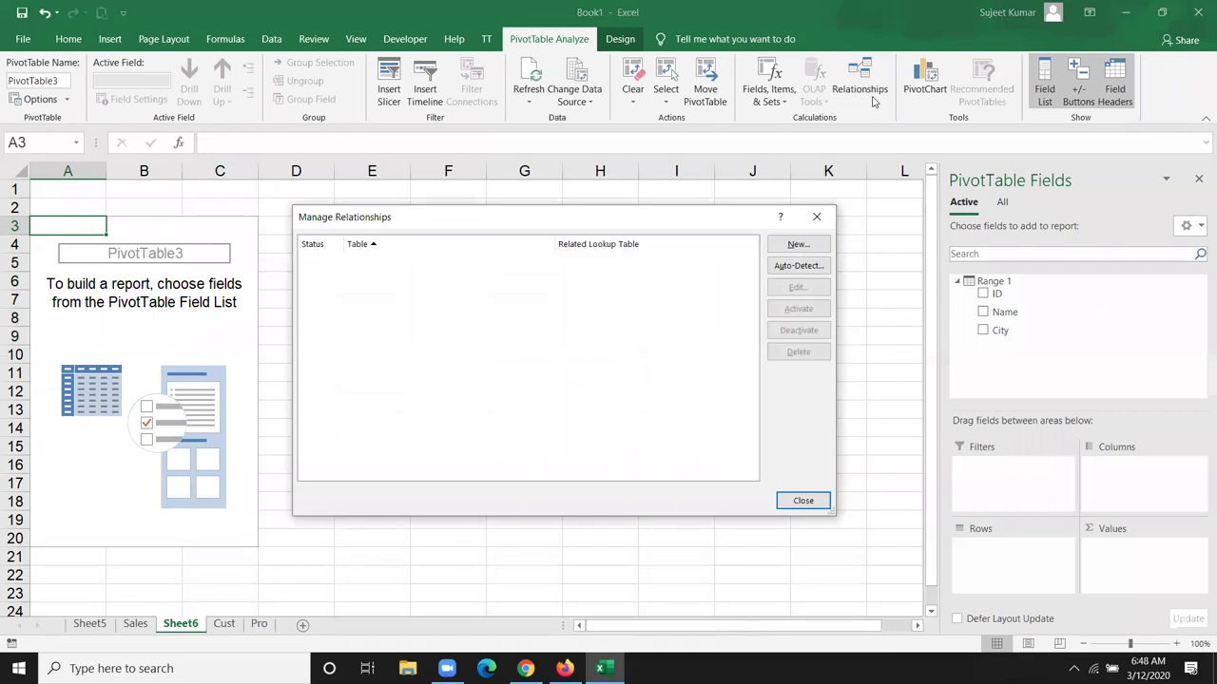
click(792, 246)
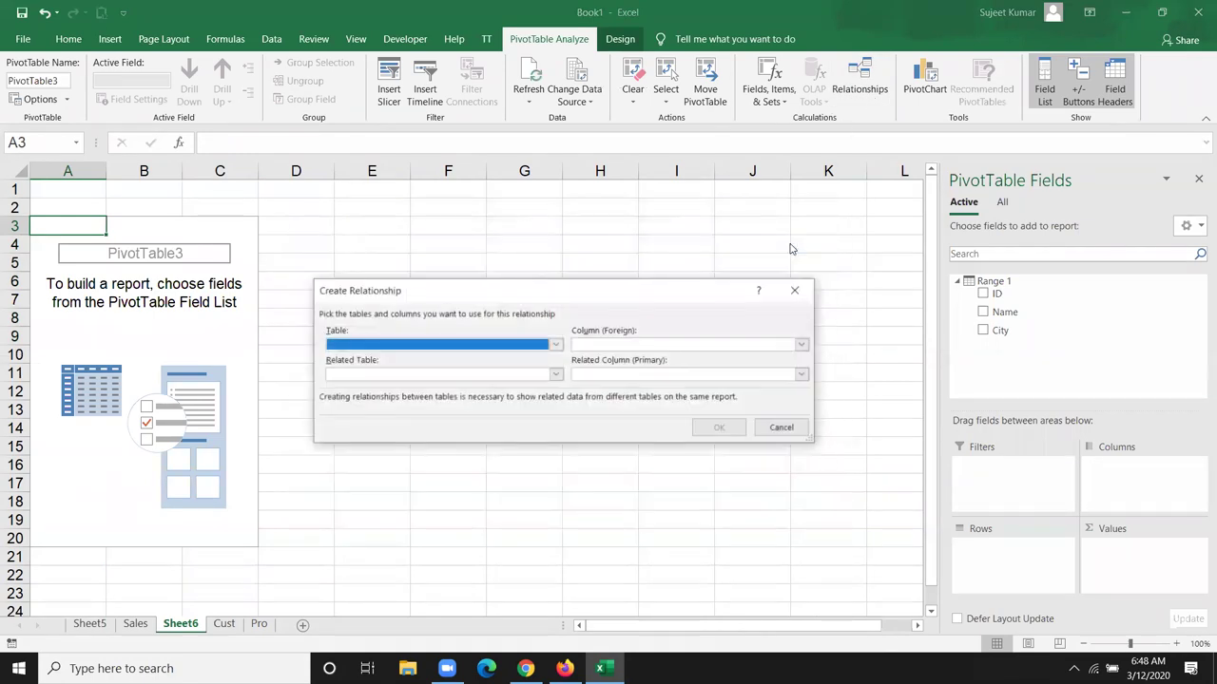
click(508, 347)
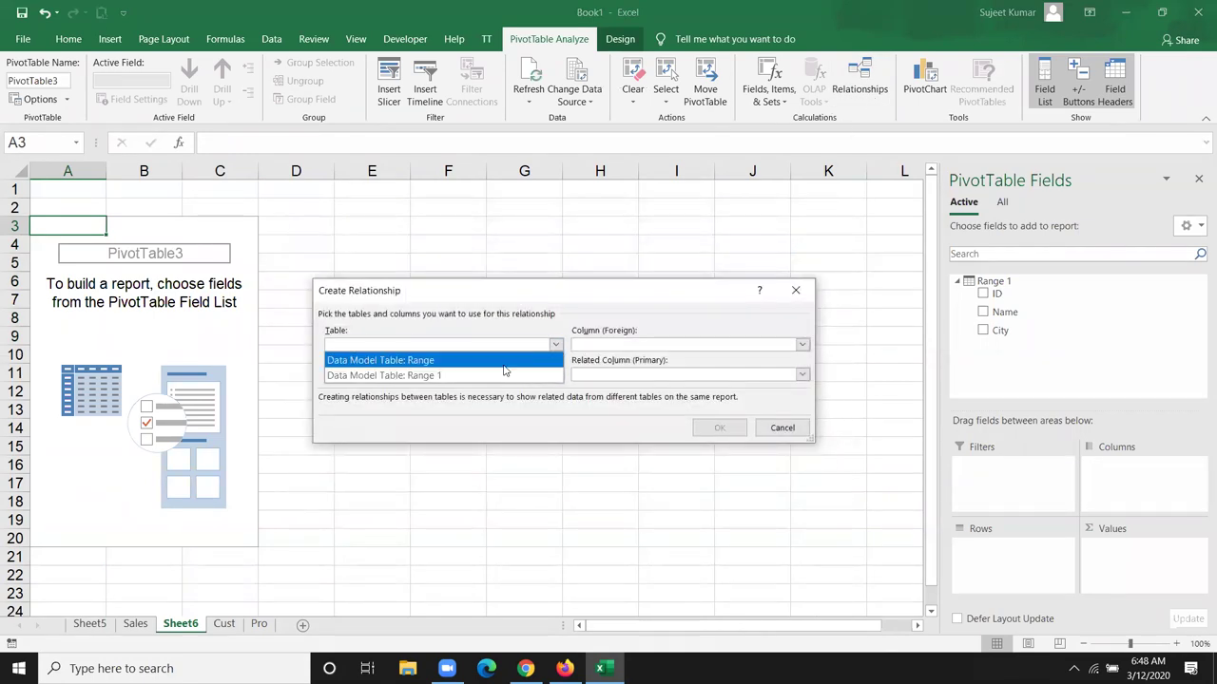
click(503, 366)
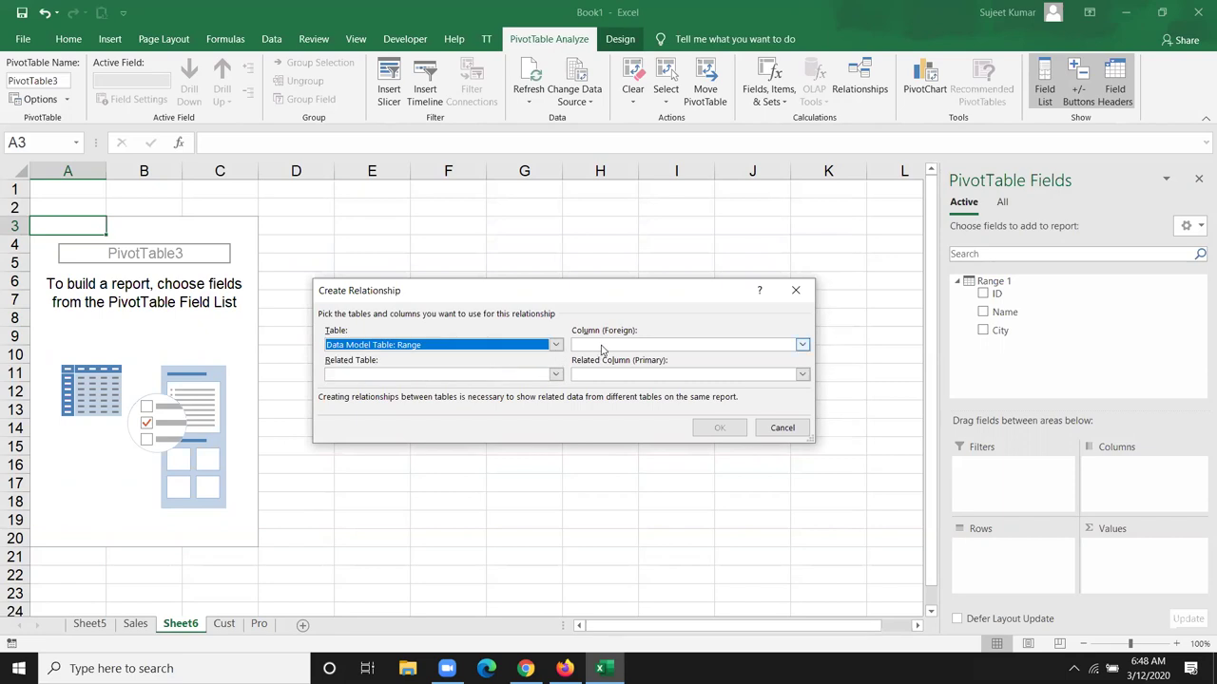
click(600, 348)
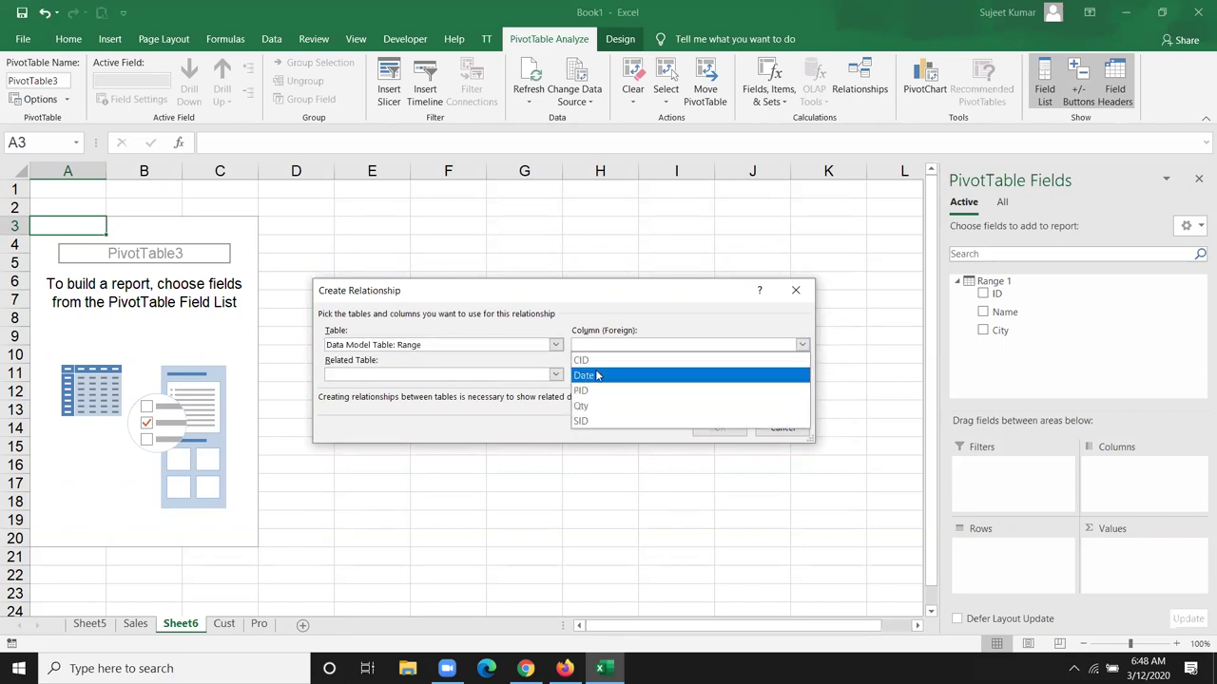
click(600, 362)
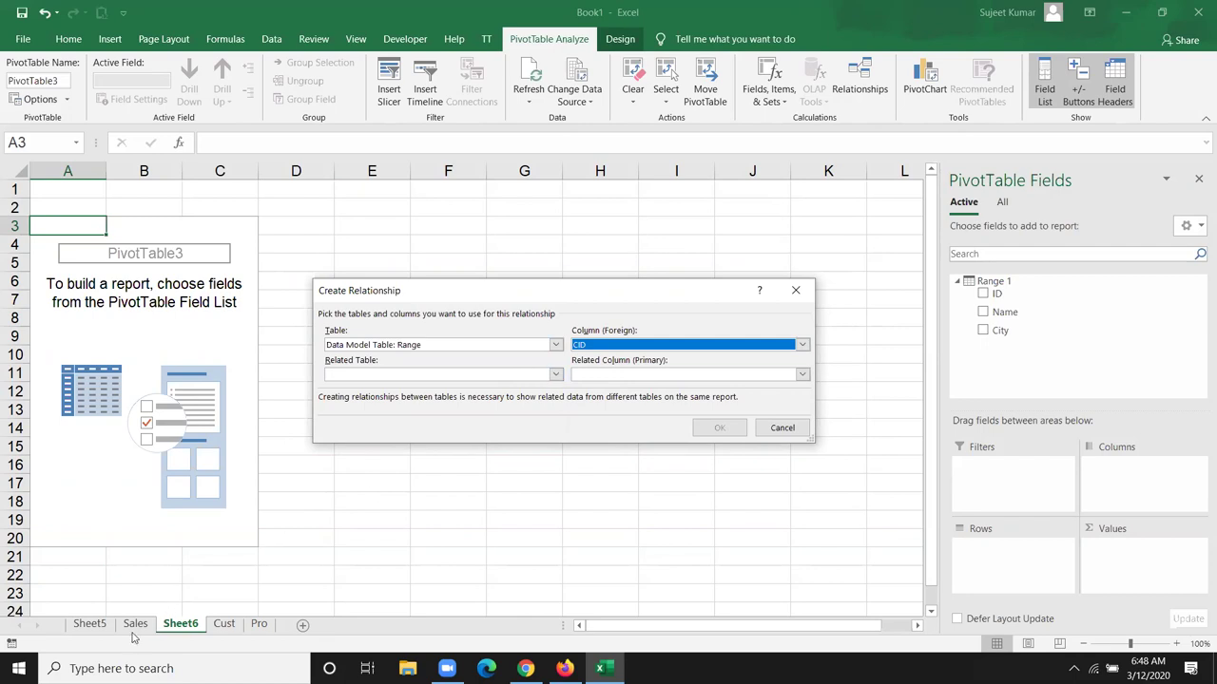
click(555, 373)
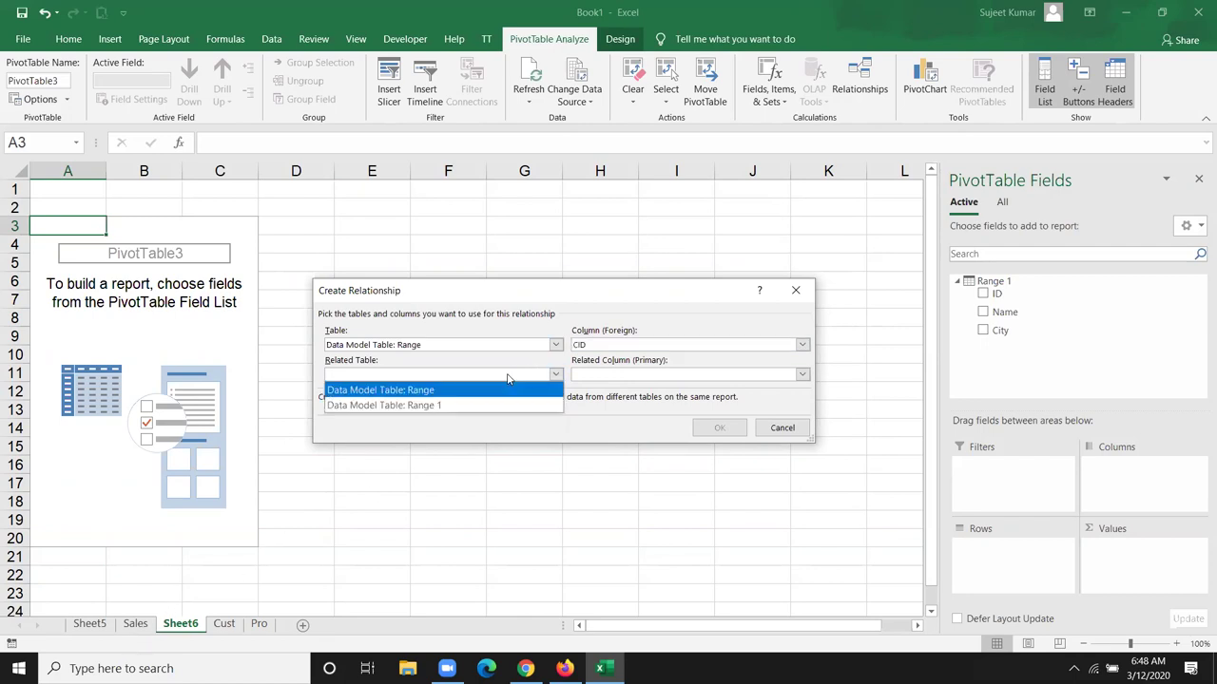
click(493, 406)
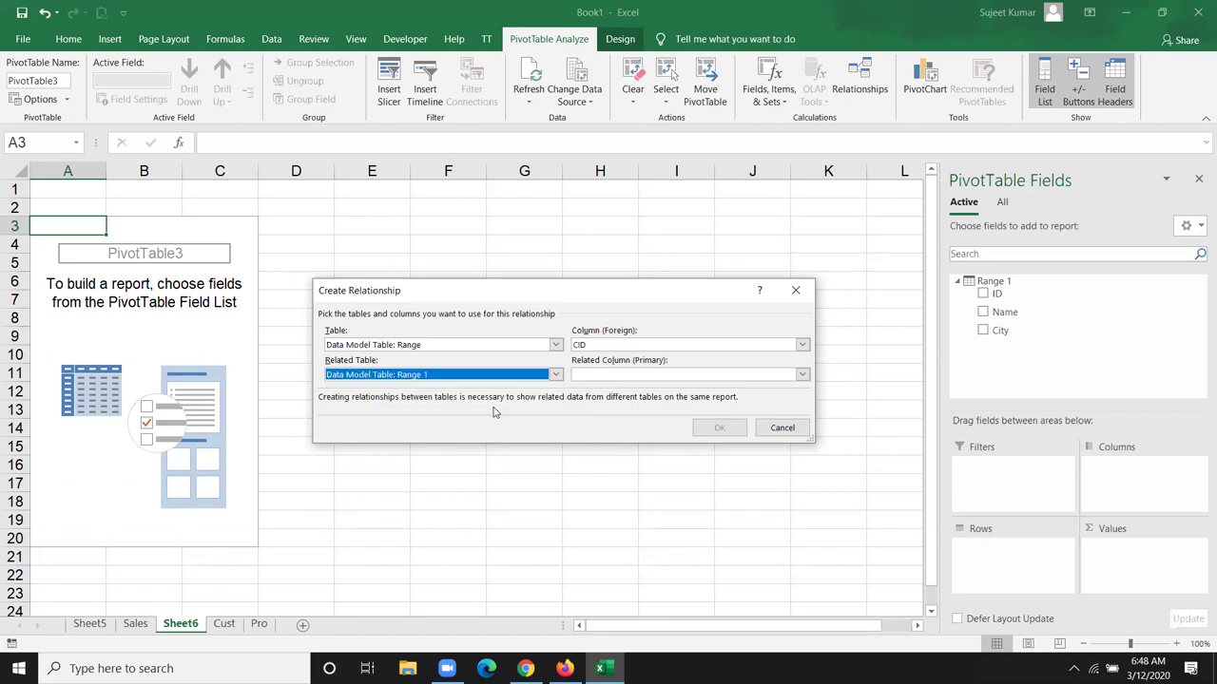
click(599, 377)
click(596, 406)
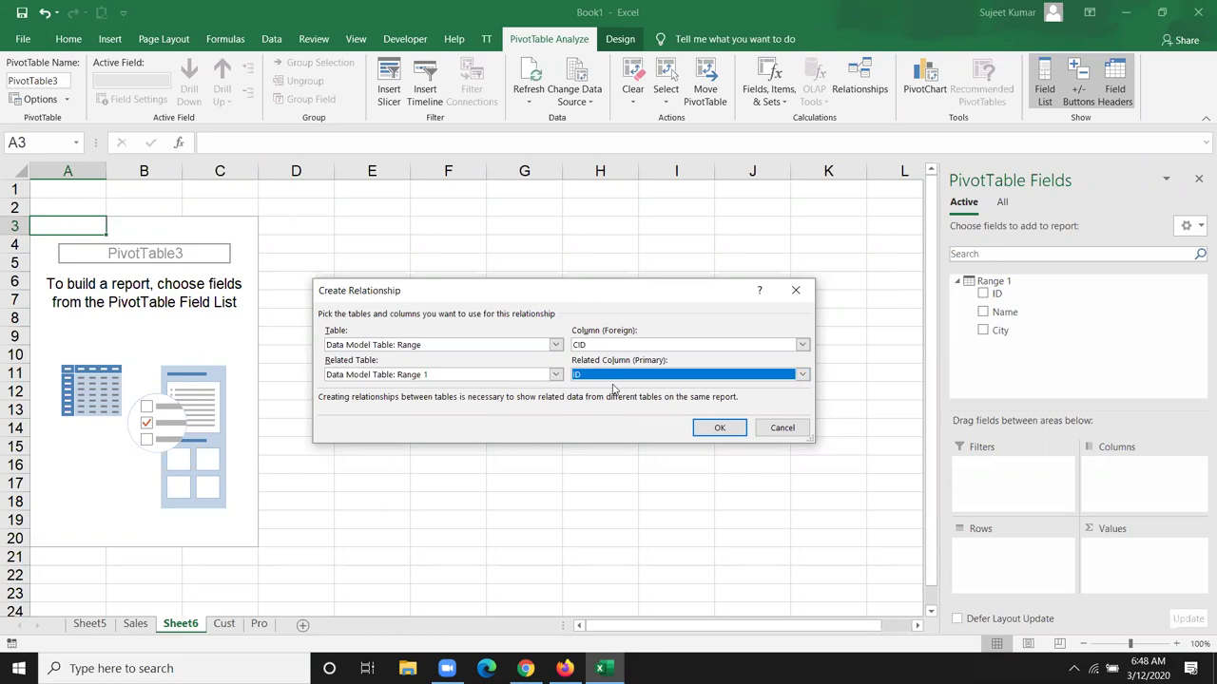
click(729, 430)
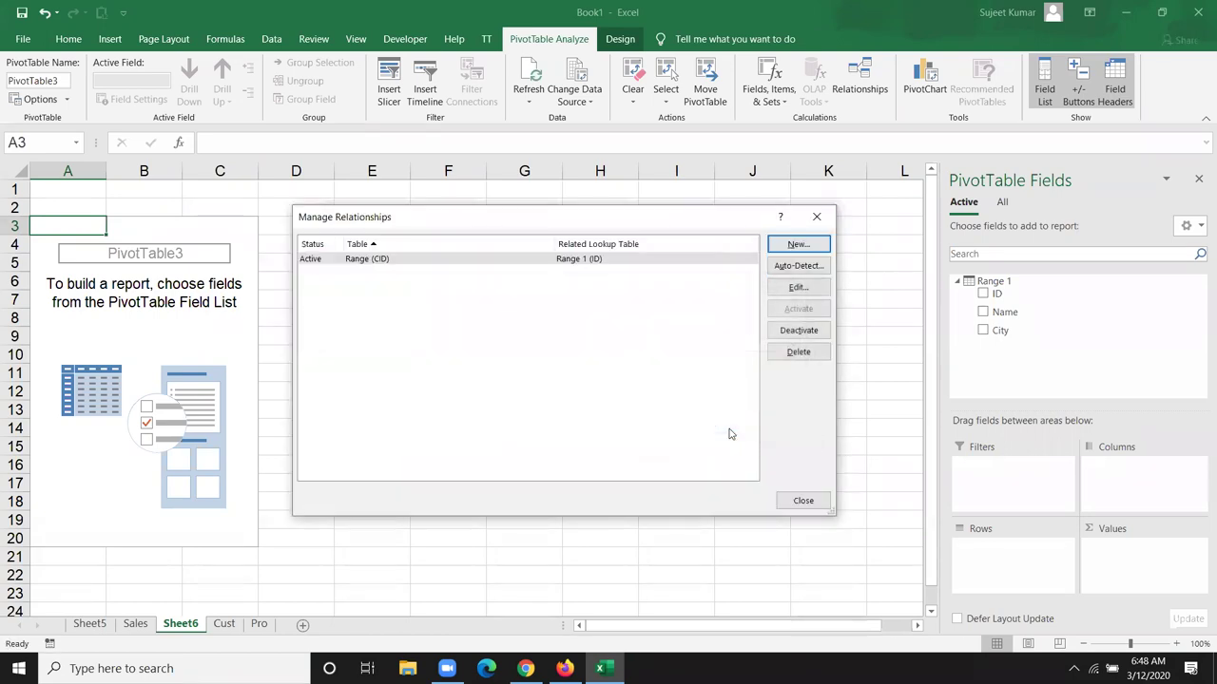
click(803, 501)
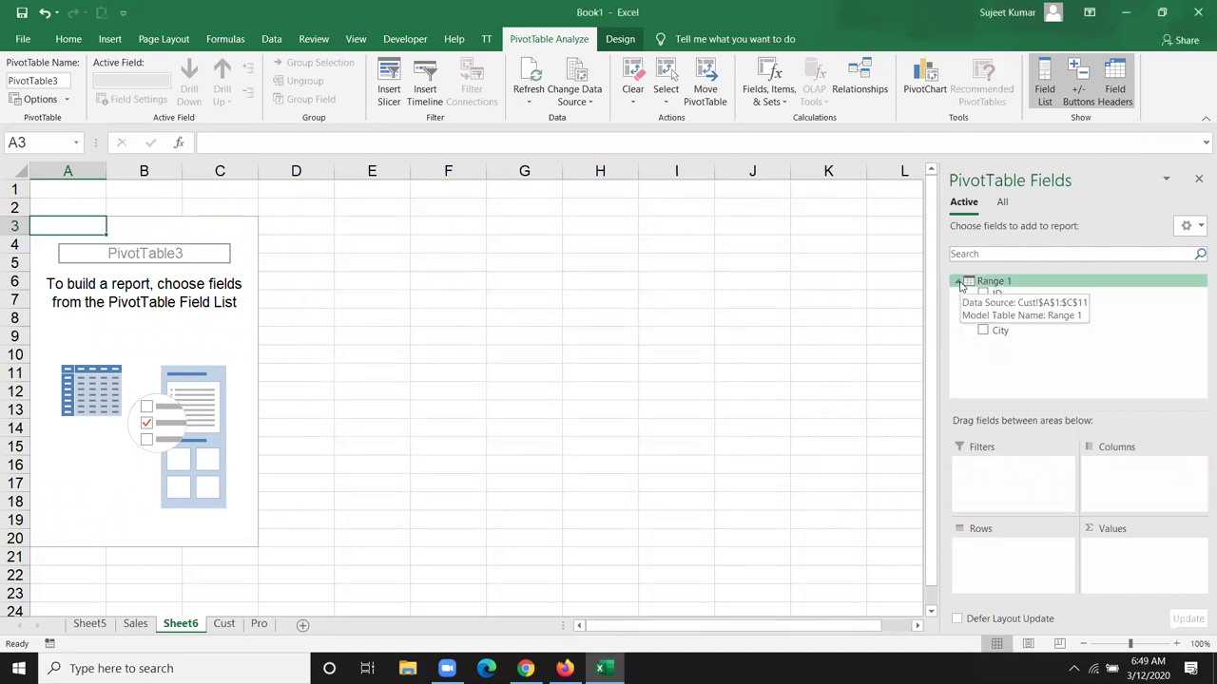
Step: Lay out PivotTable3 with City in Rows, Sum of Qty in Values, and Name as a filter
click(1007, 202)
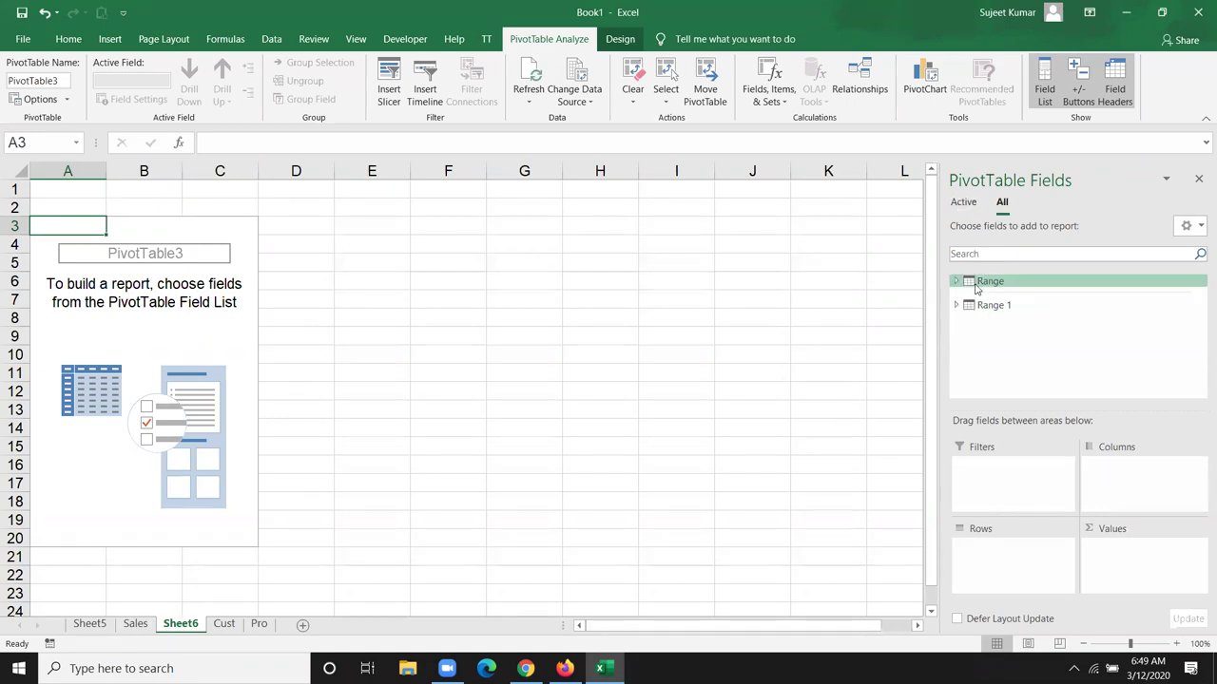
click(957, 308)
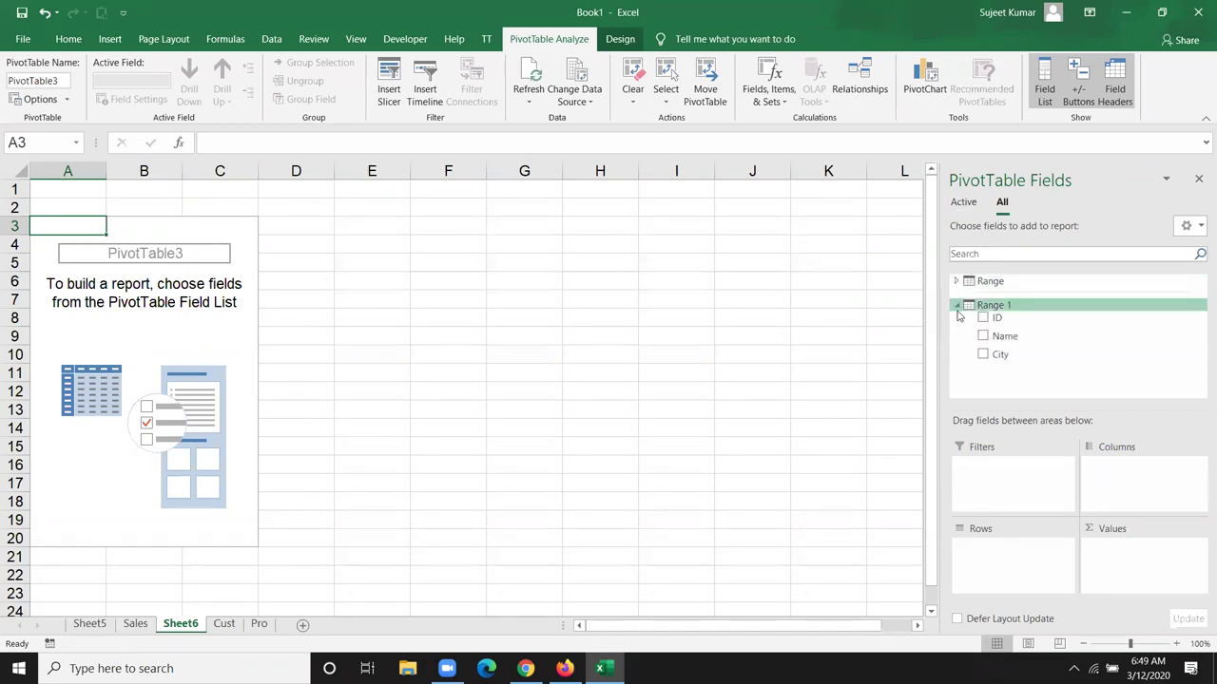
drag(999, 354, 979, 553)
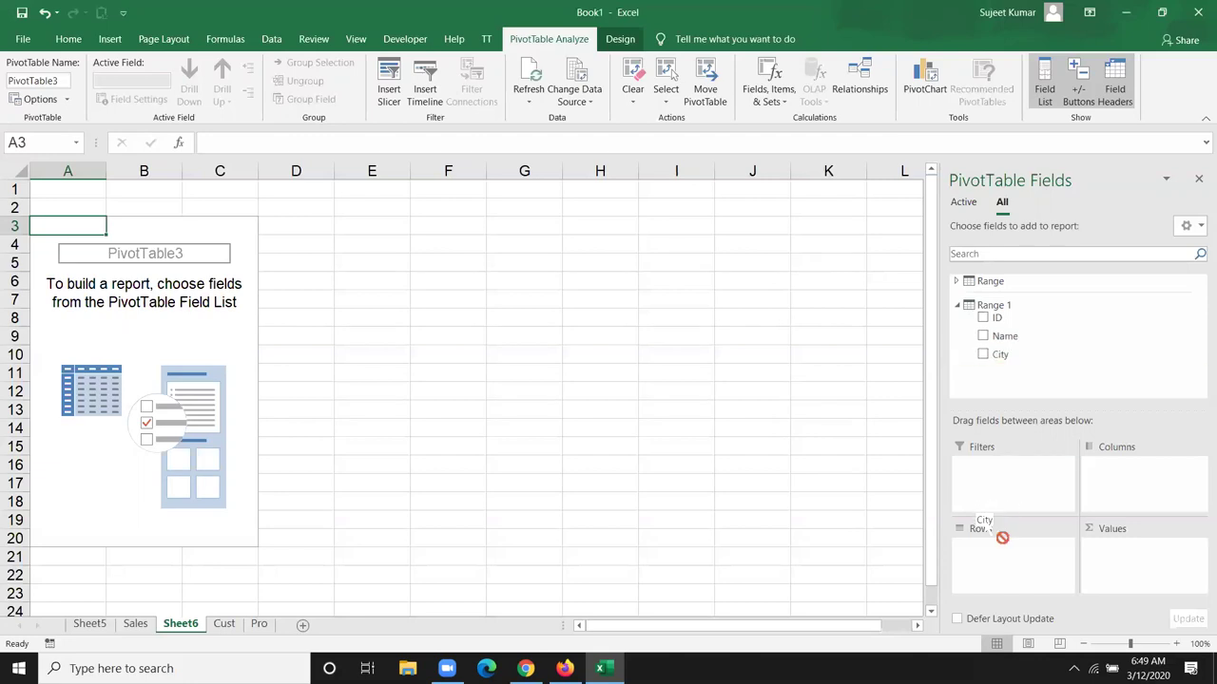
mouse_move(1005, 336)
mouse_down()
mouse_move(1121, 456)
mouse_move(1107, 468)
mouse_up()
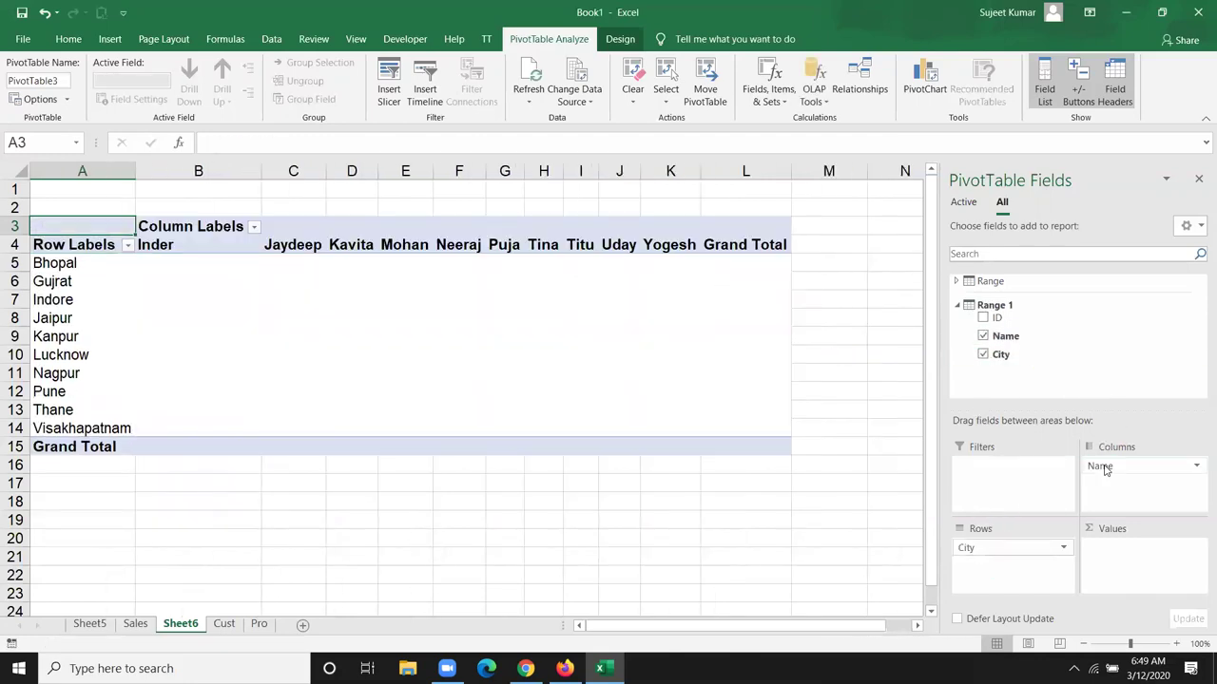
click(955, 282)
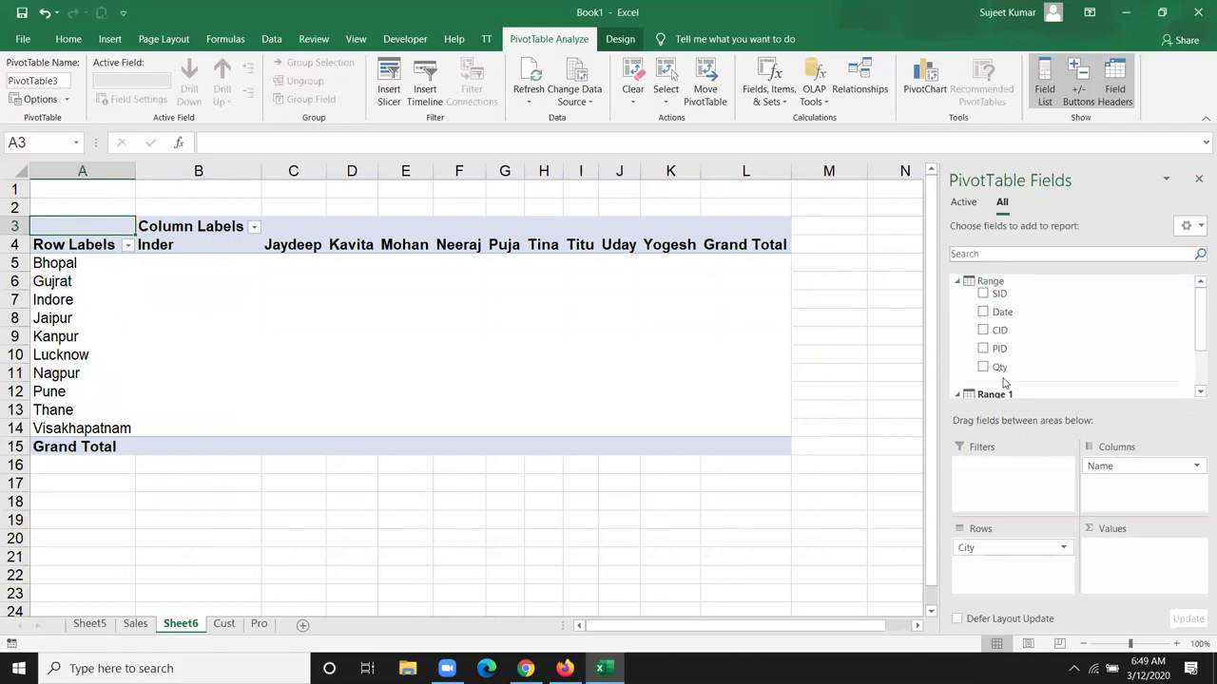
drag(999, 371, 1108, 584)
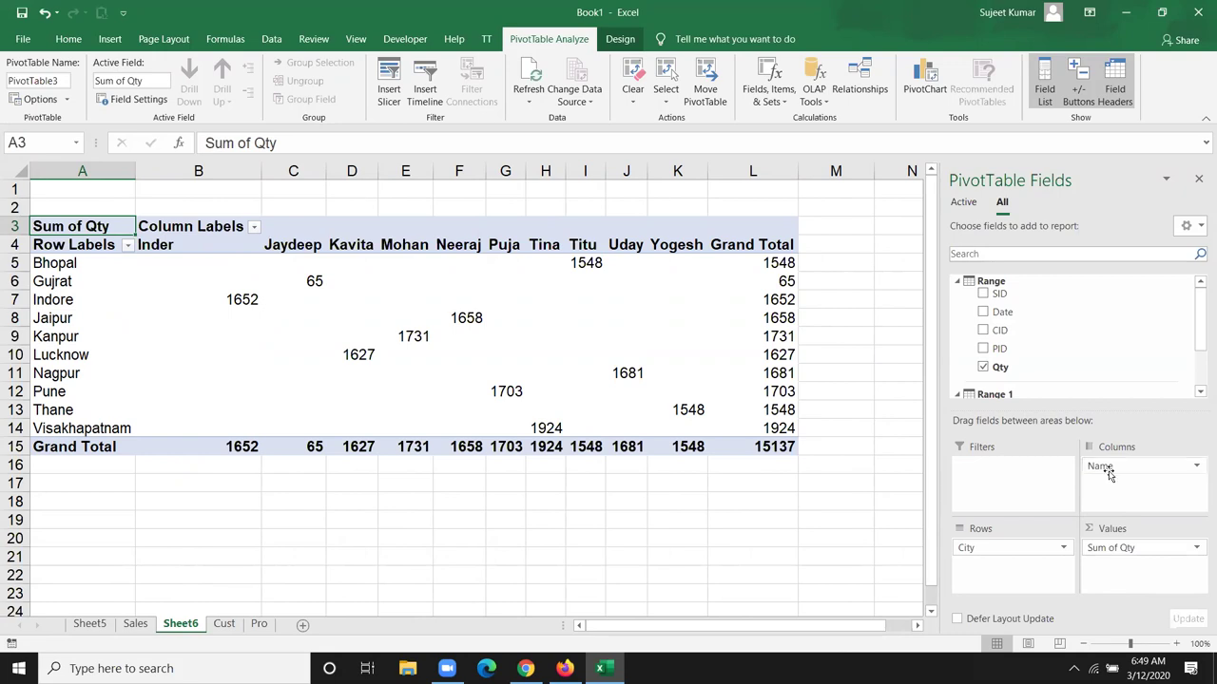
drag(1109, 474, 1012, 487)
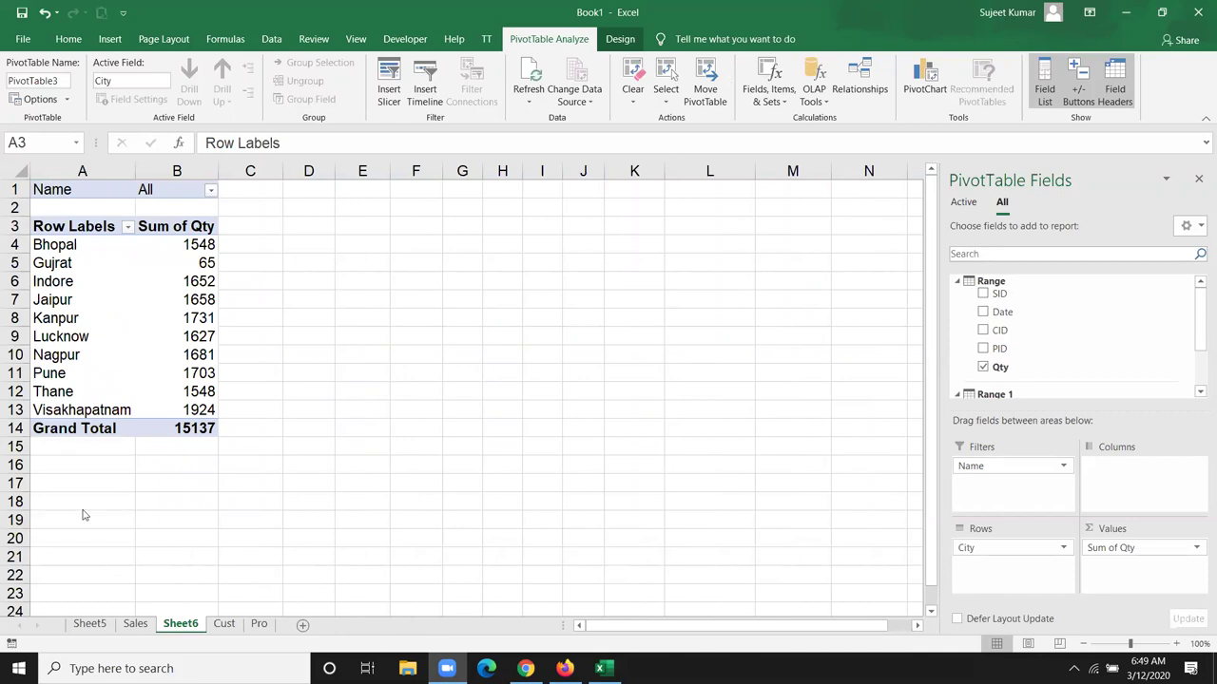
click(89, 624)
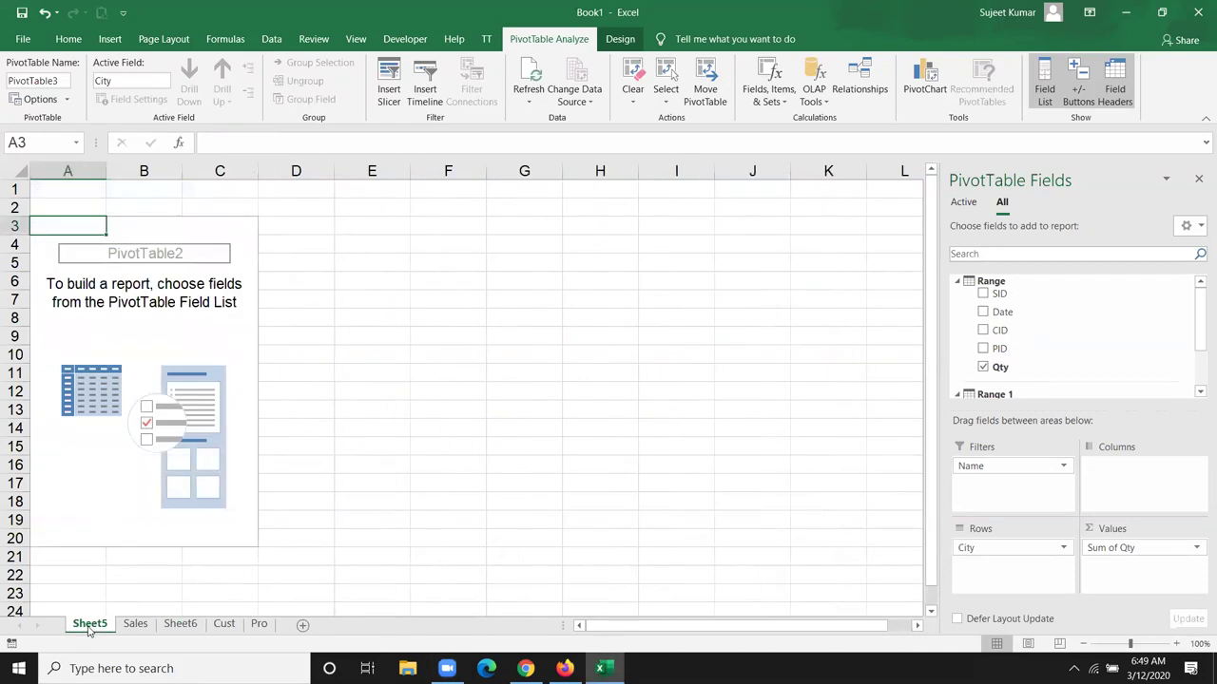
Step: Cancel a new Sales pivot, then select Thane's 1548 total in B12 on Sheet6
click(135, 624)
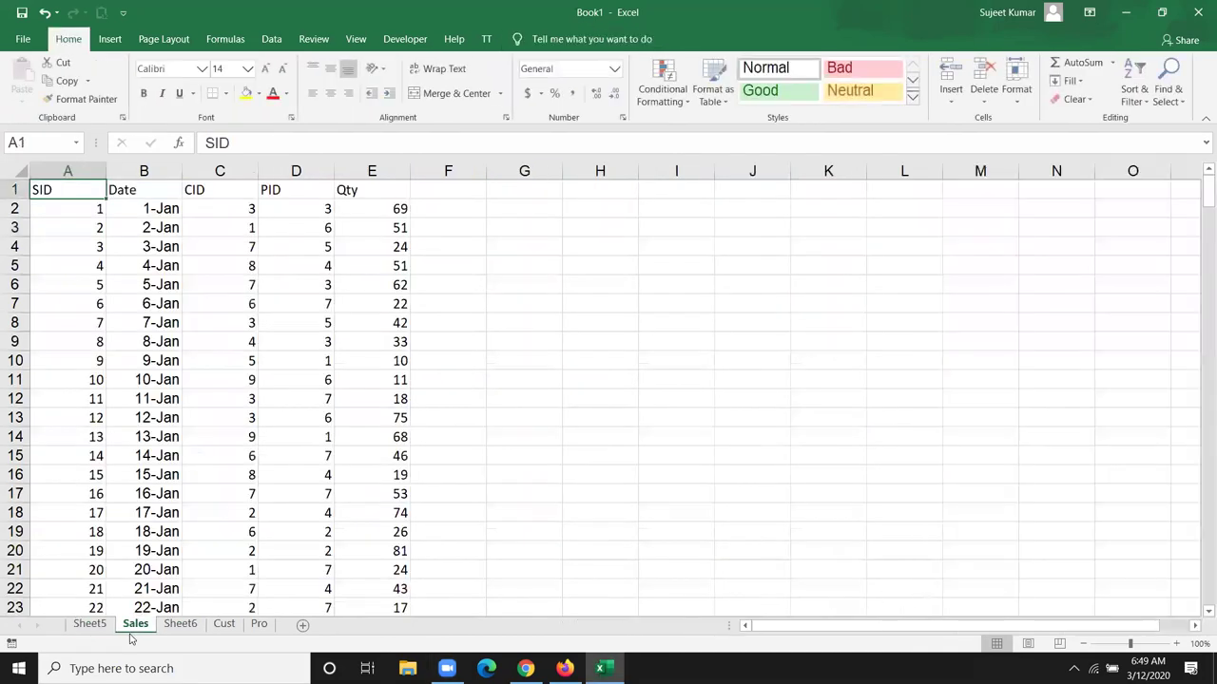
click(110, 39)
click(27, 77)
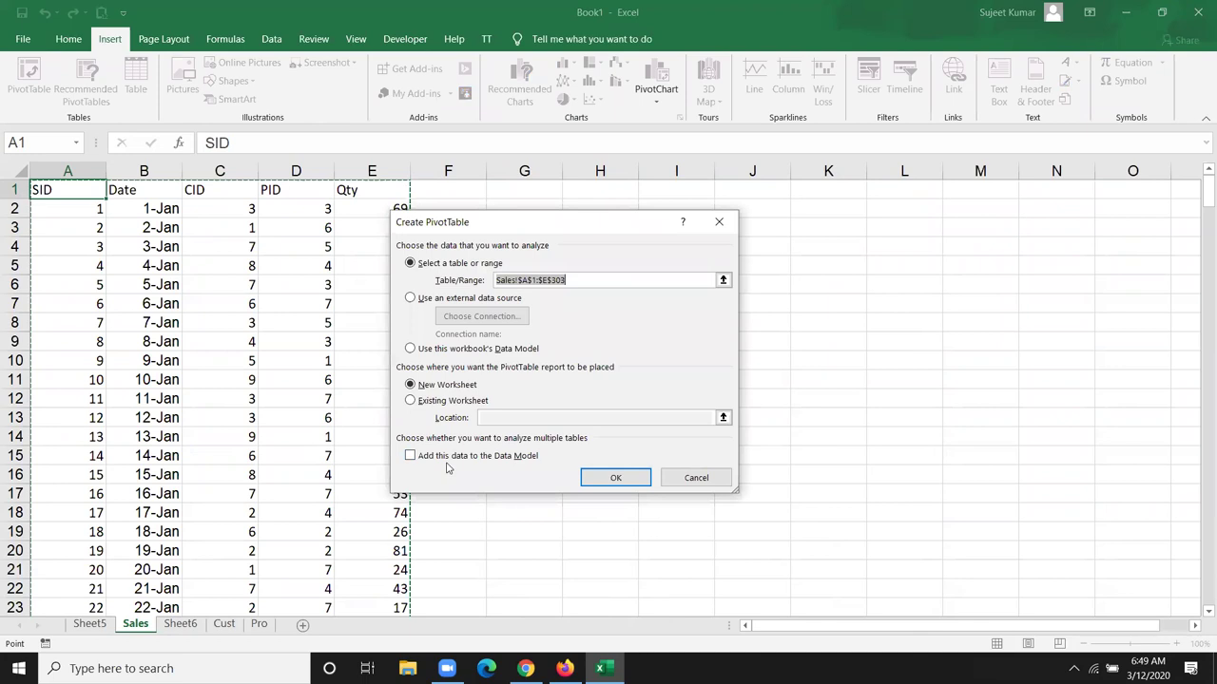
click(702, 480)
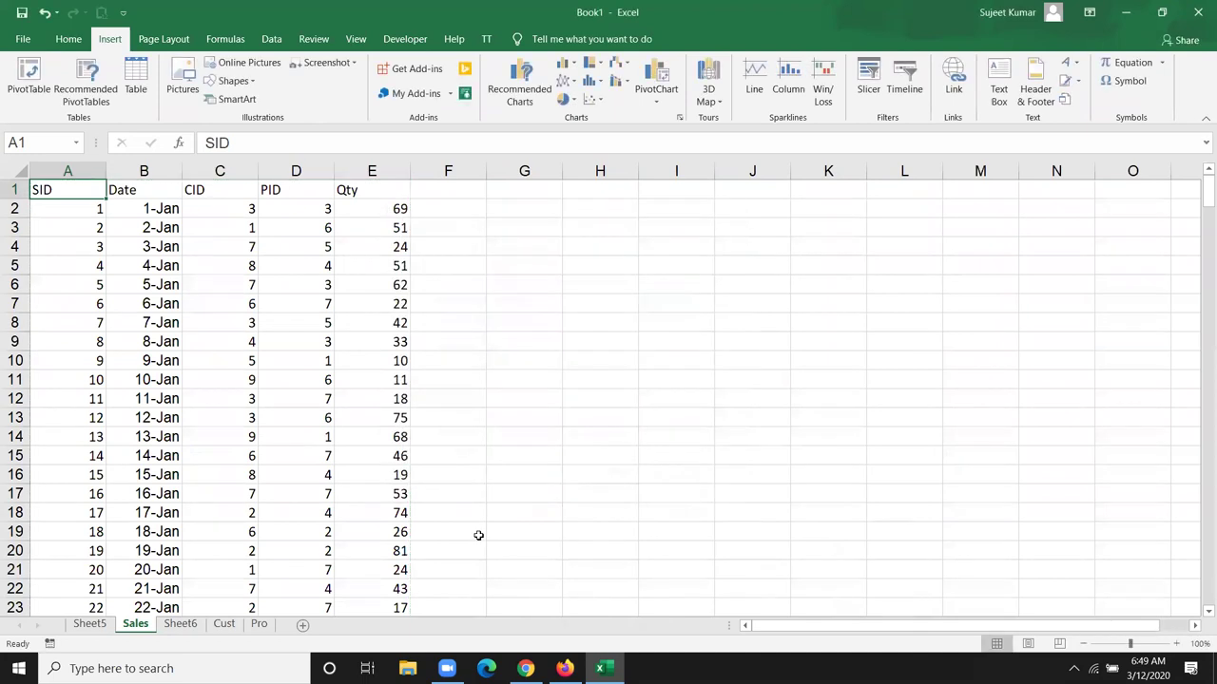
click(171, 631)
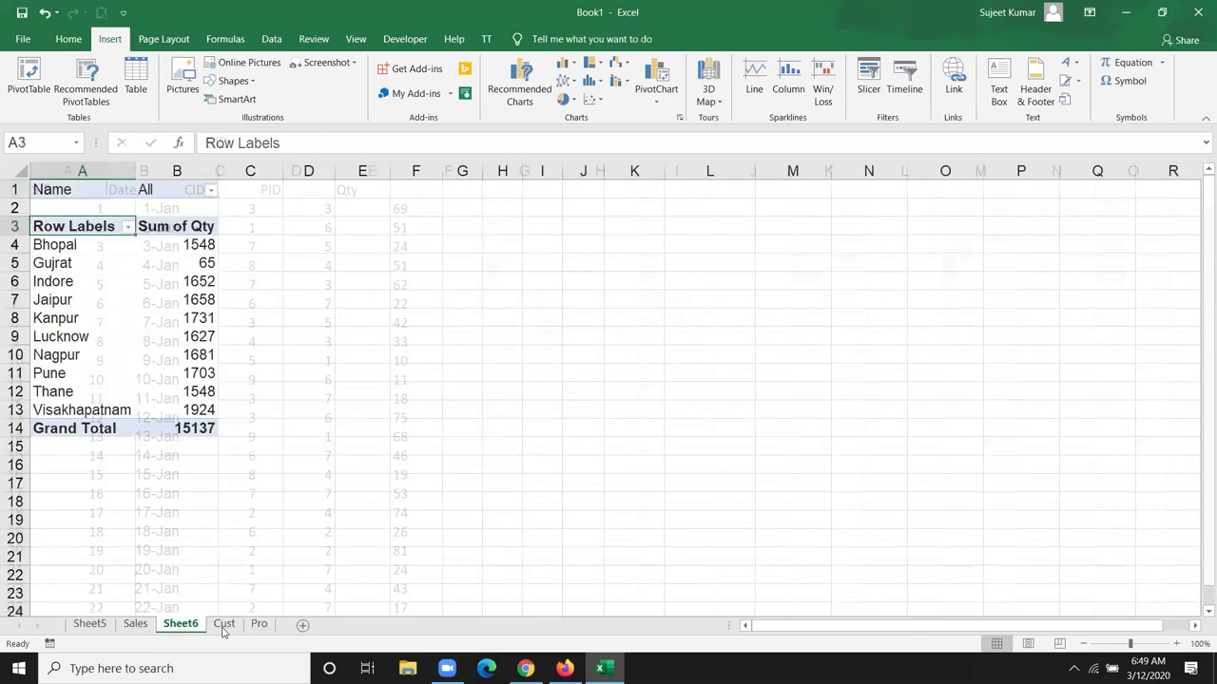
click(163, 395)
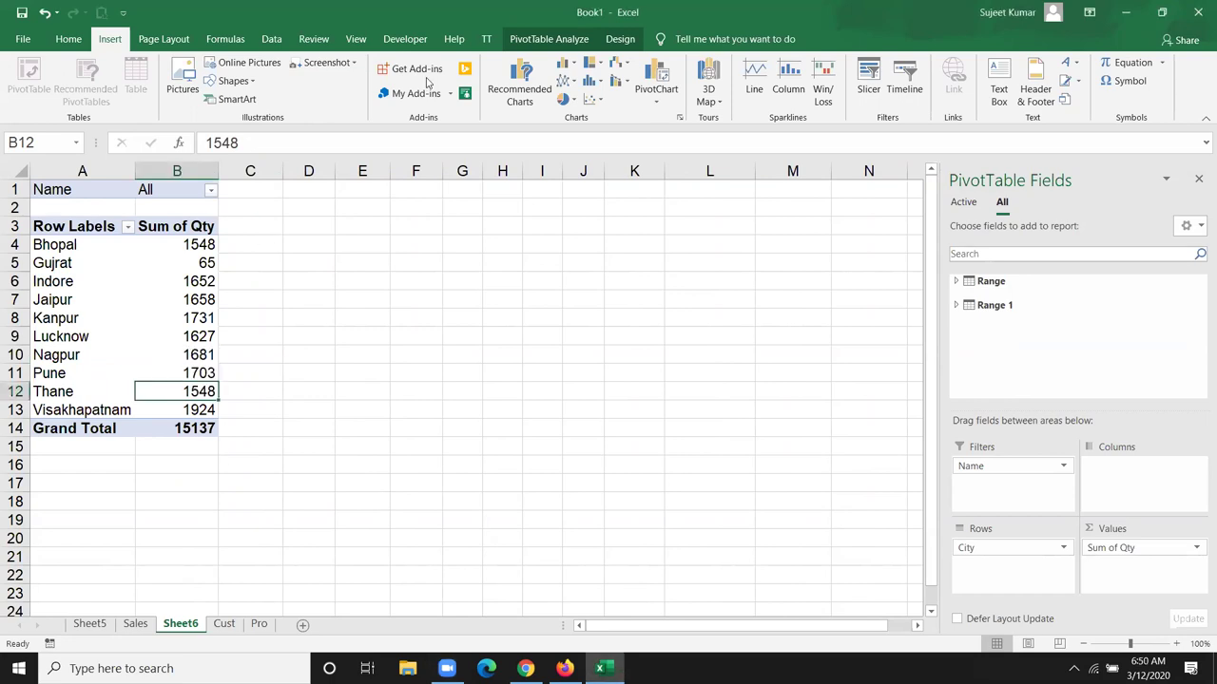
click(566, 41)
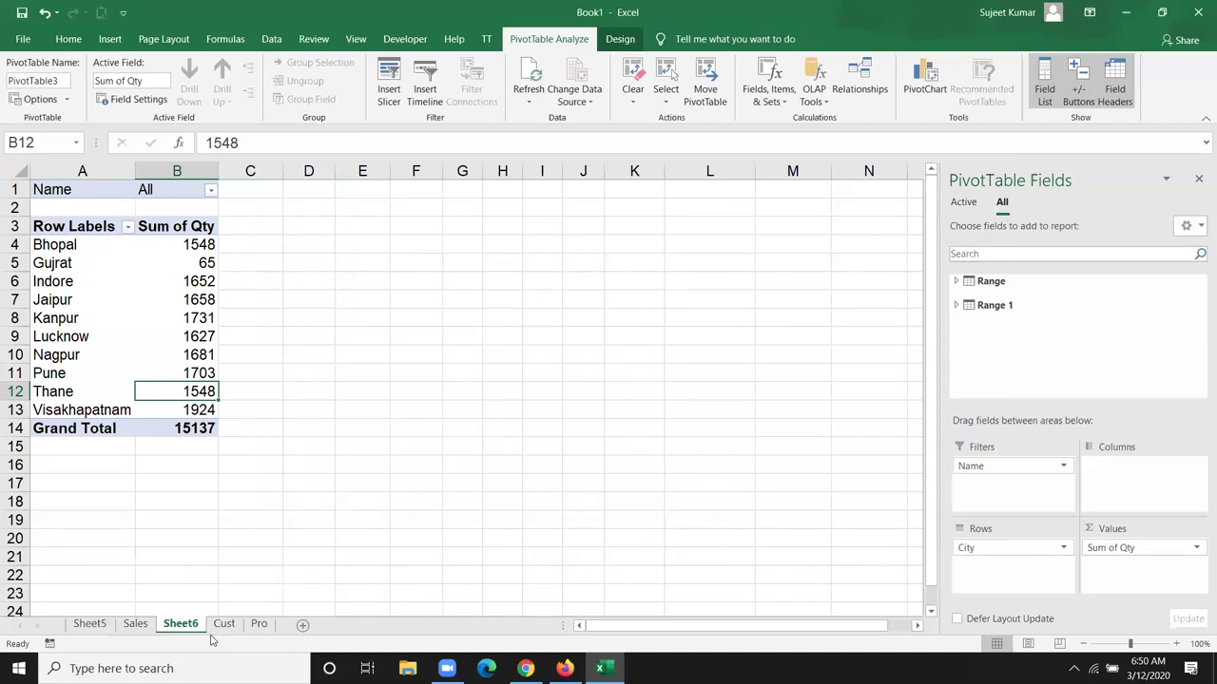
Step: Inspect the Range CID to Range 1 ID relationship without changing it
click(860, 90)
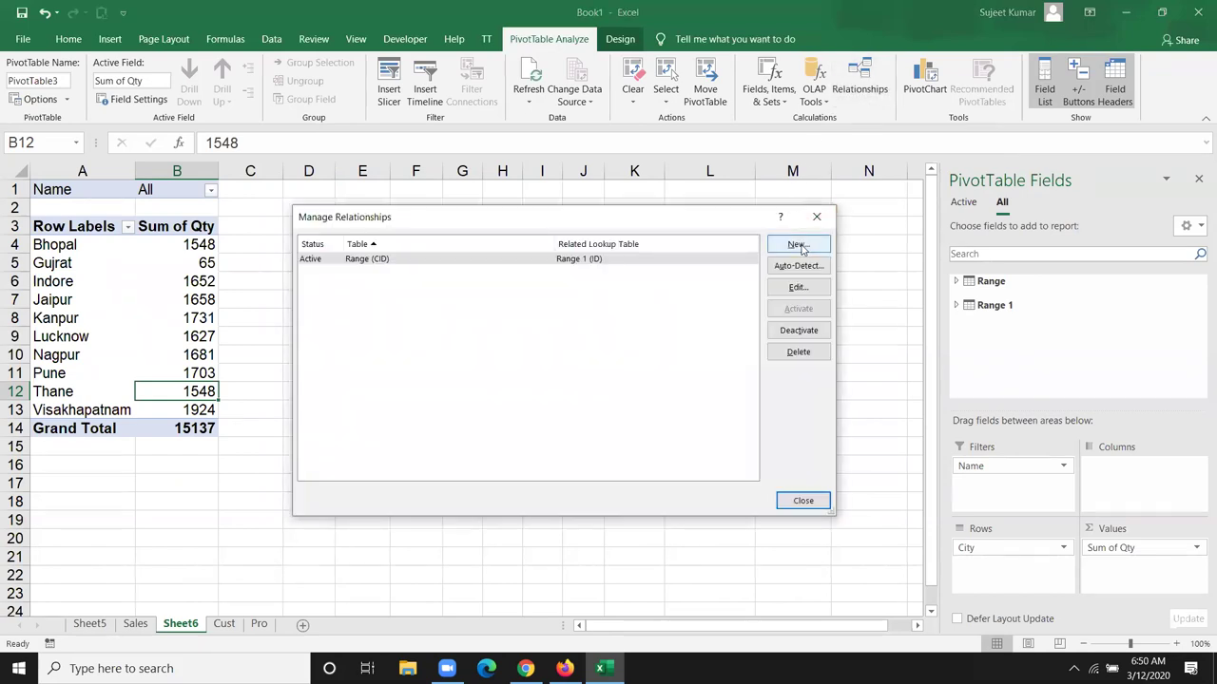
double_click(723, 259)
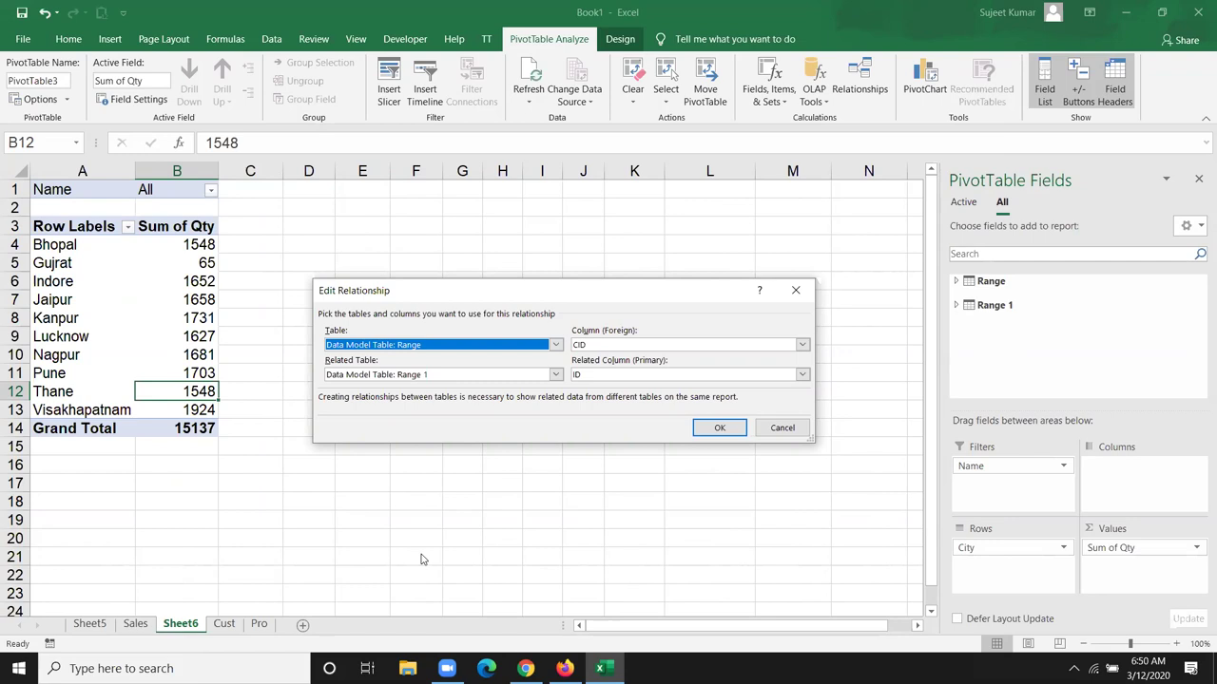
click(785, 430)
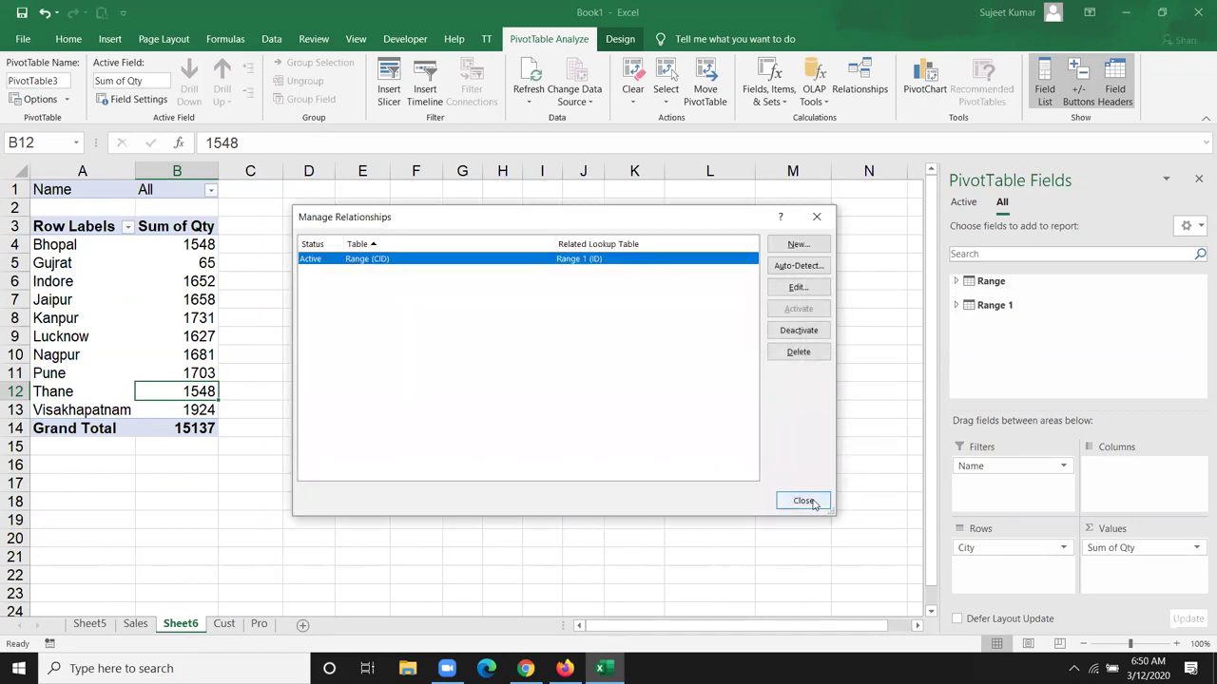
click(803, 501)
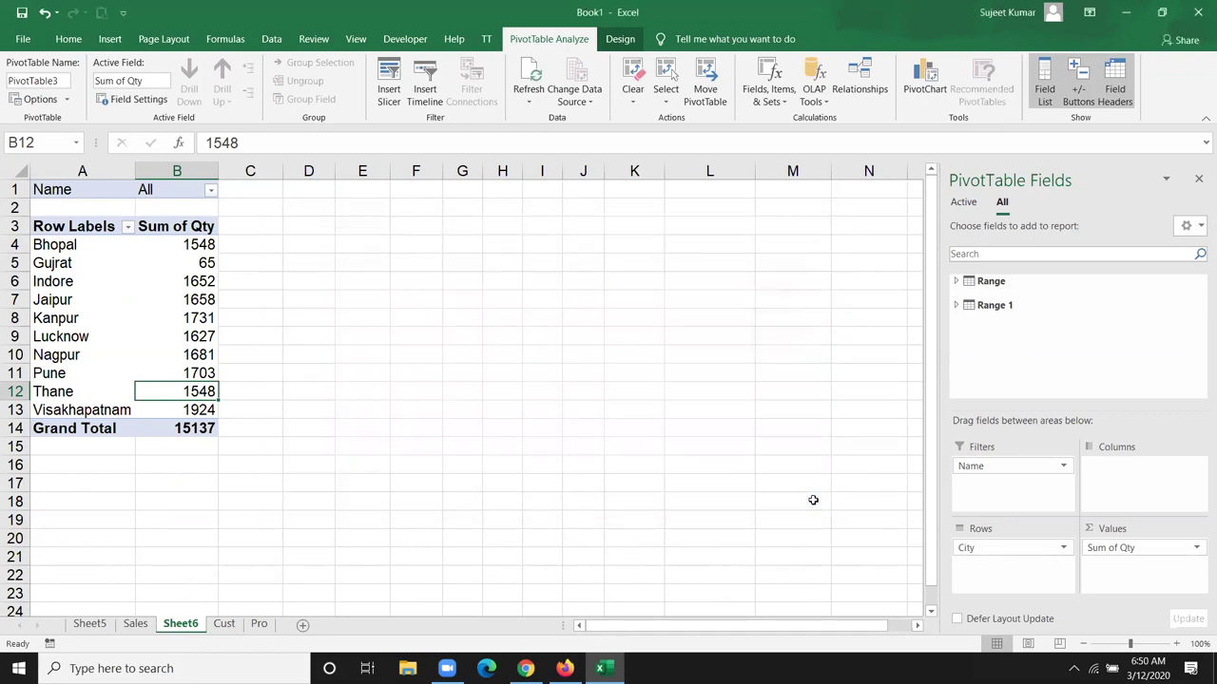
Step: Show all tables in the field list and expand Range and Range 1
click(964, 203)
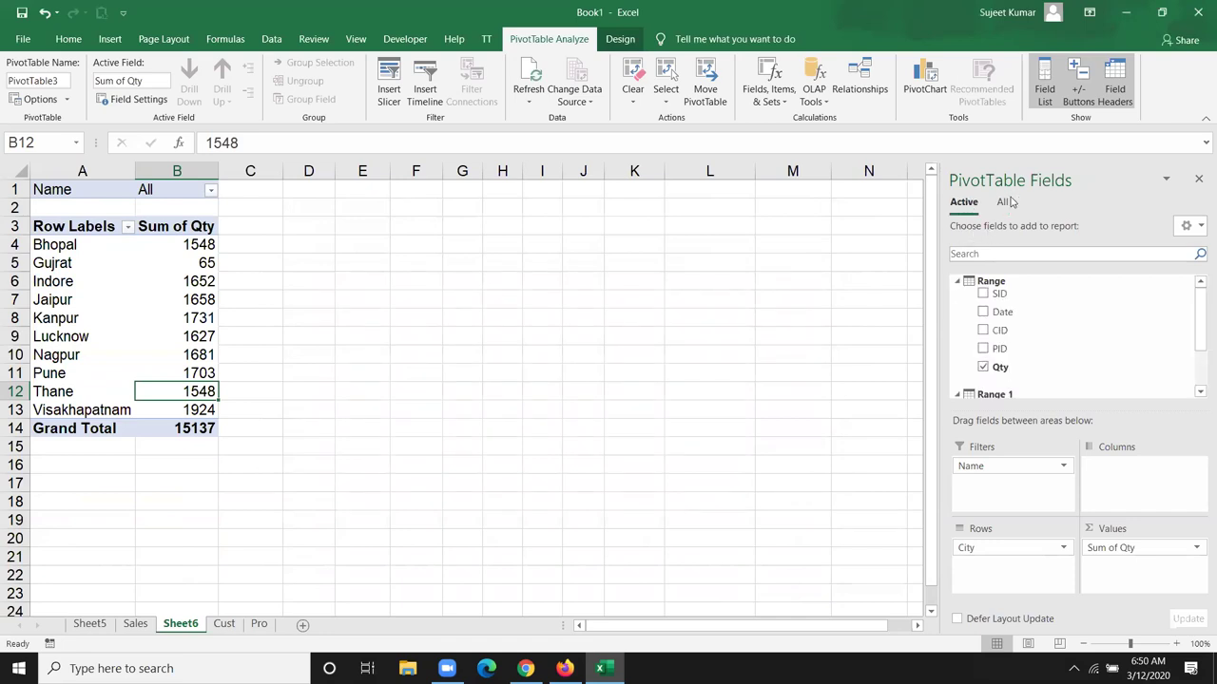
click(1004, 203)
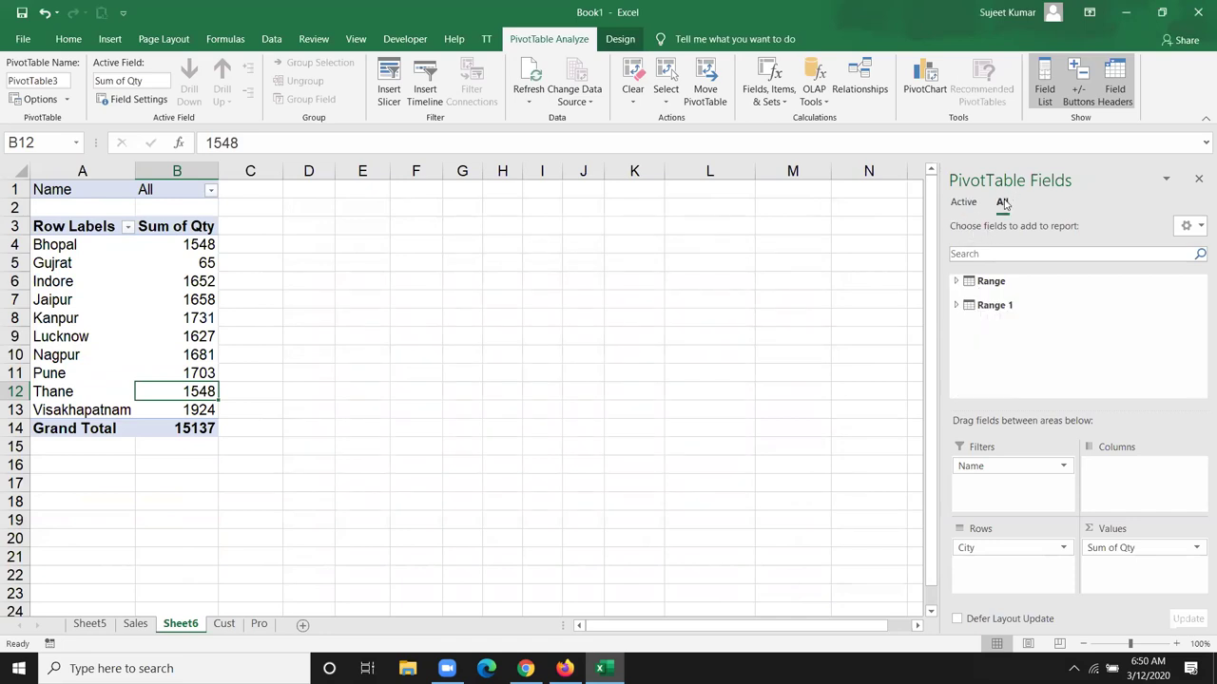
click(956, 281)
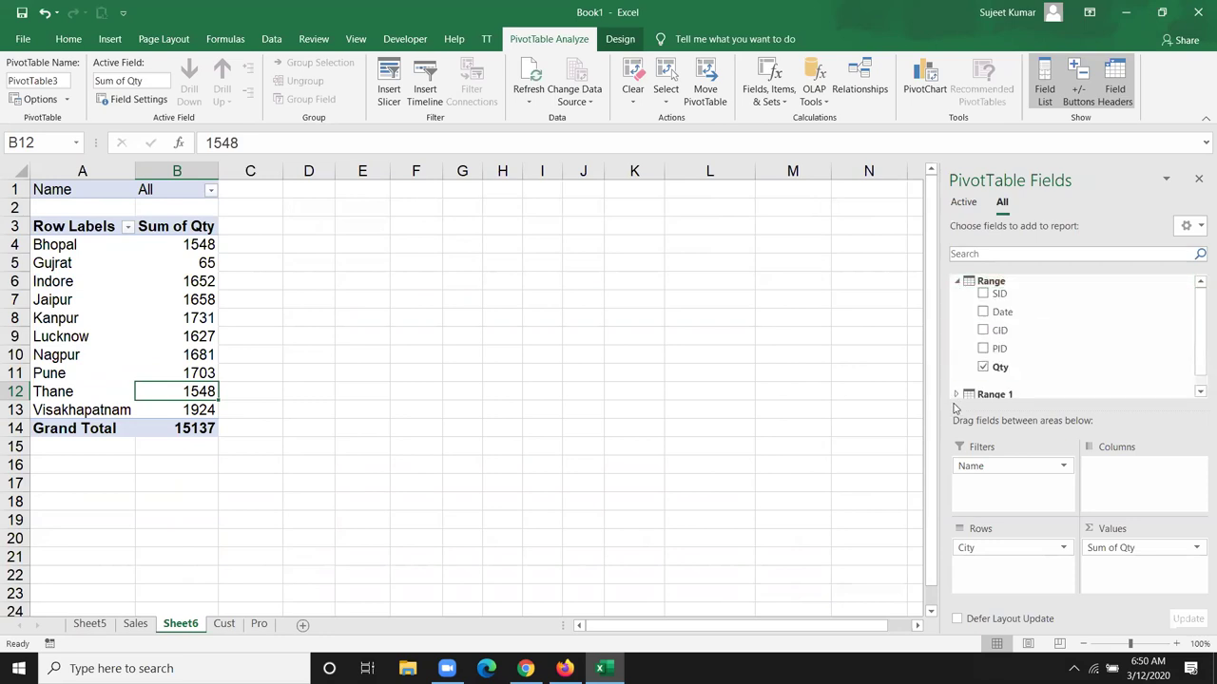
click(956, 396)
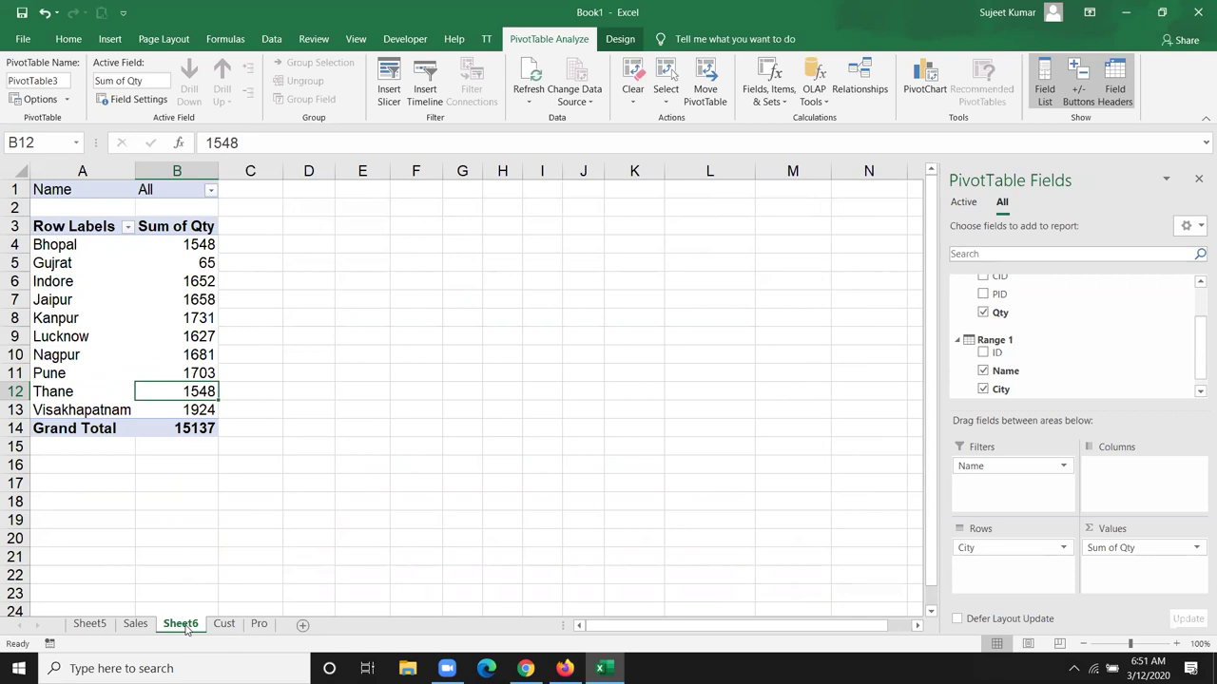
Step: Permanently delete Sheet6, then Sheet5, confirming each deletion
right_click(186, 629)
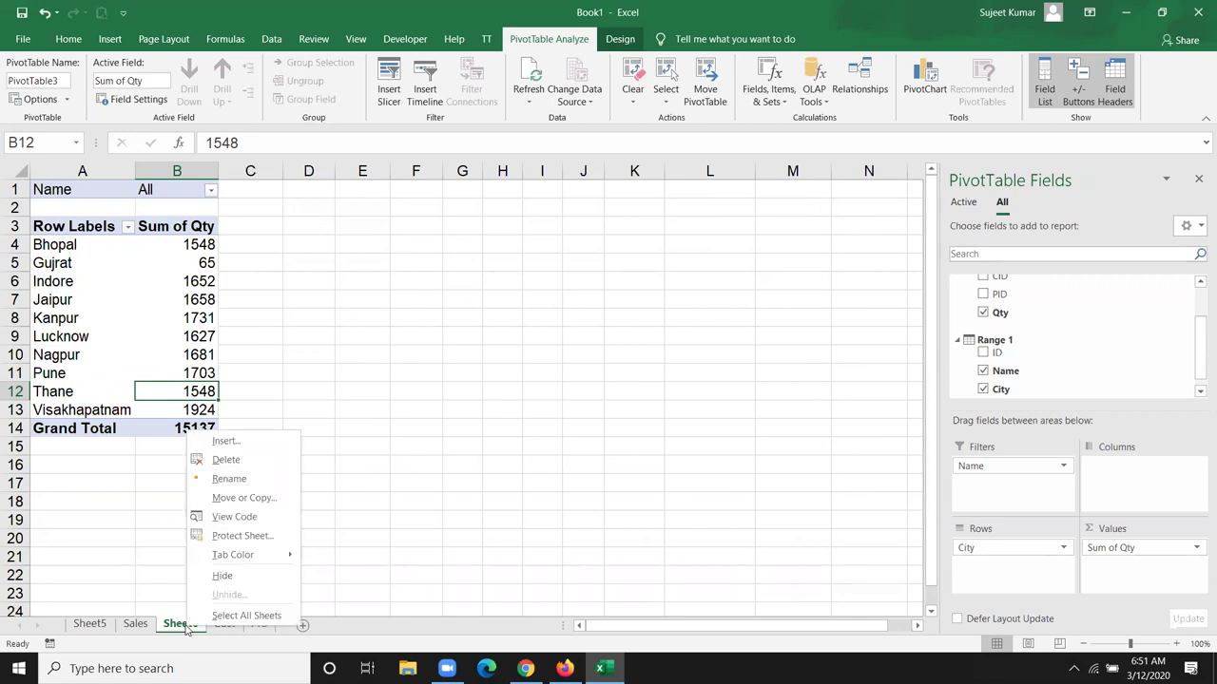
click(243, 470)
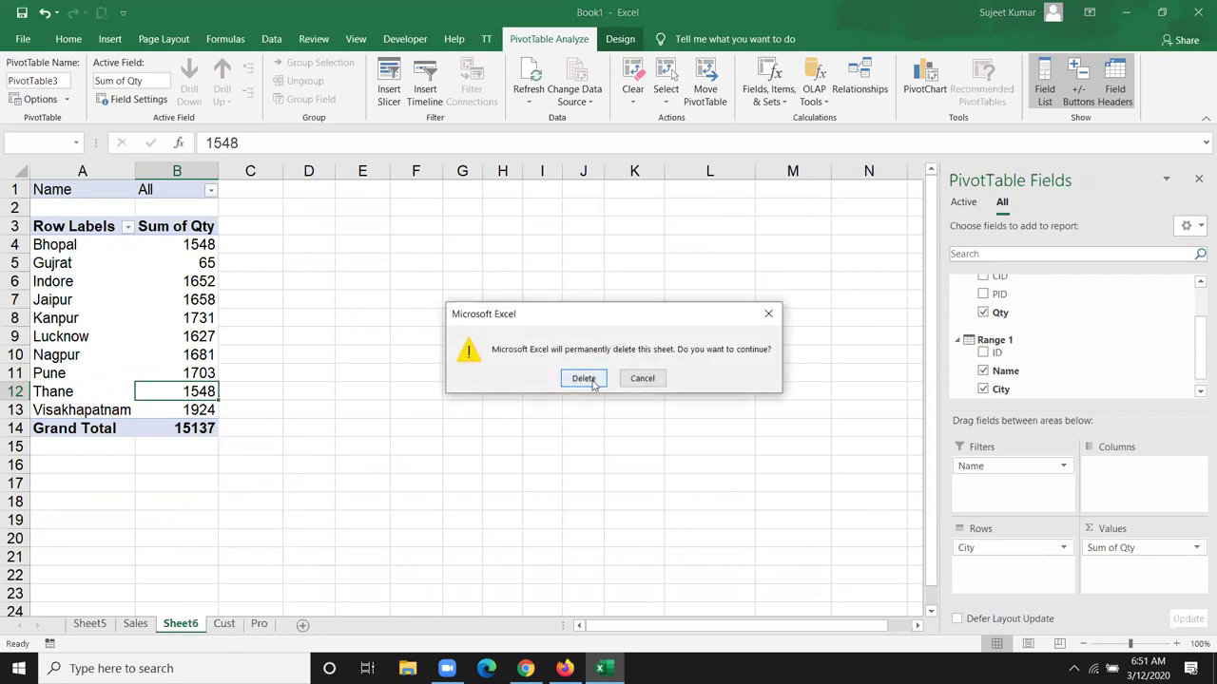
click(588, 379)
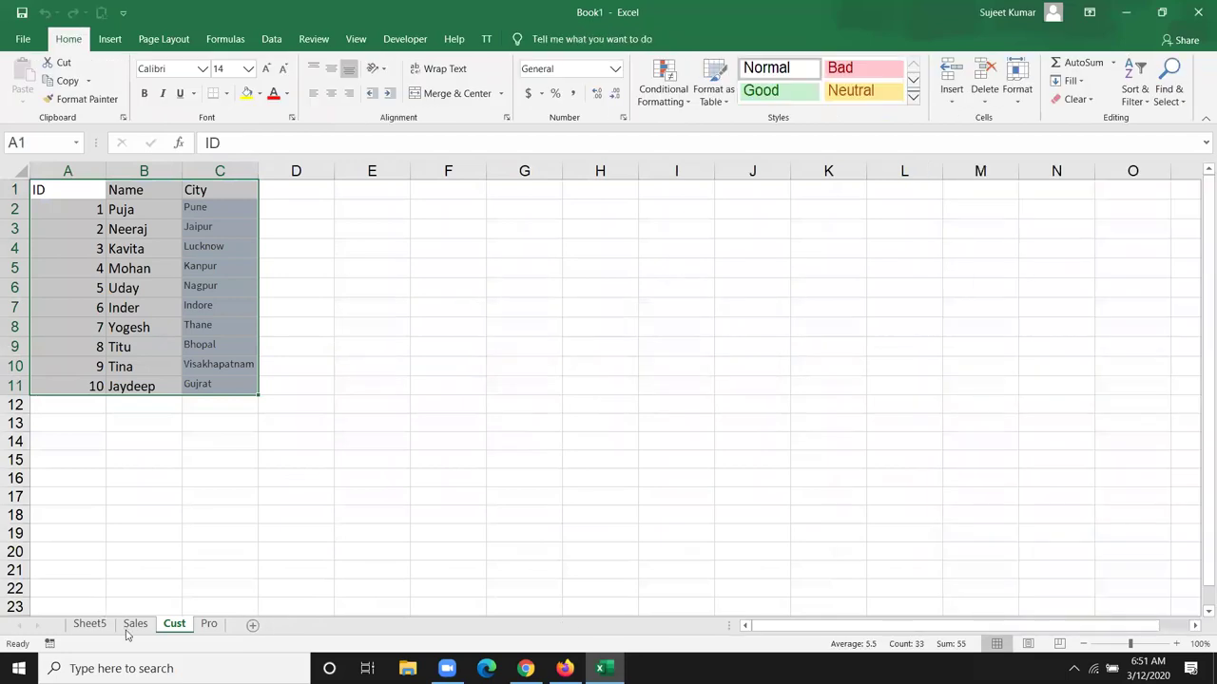
click(128, 633)
click(97, 636)
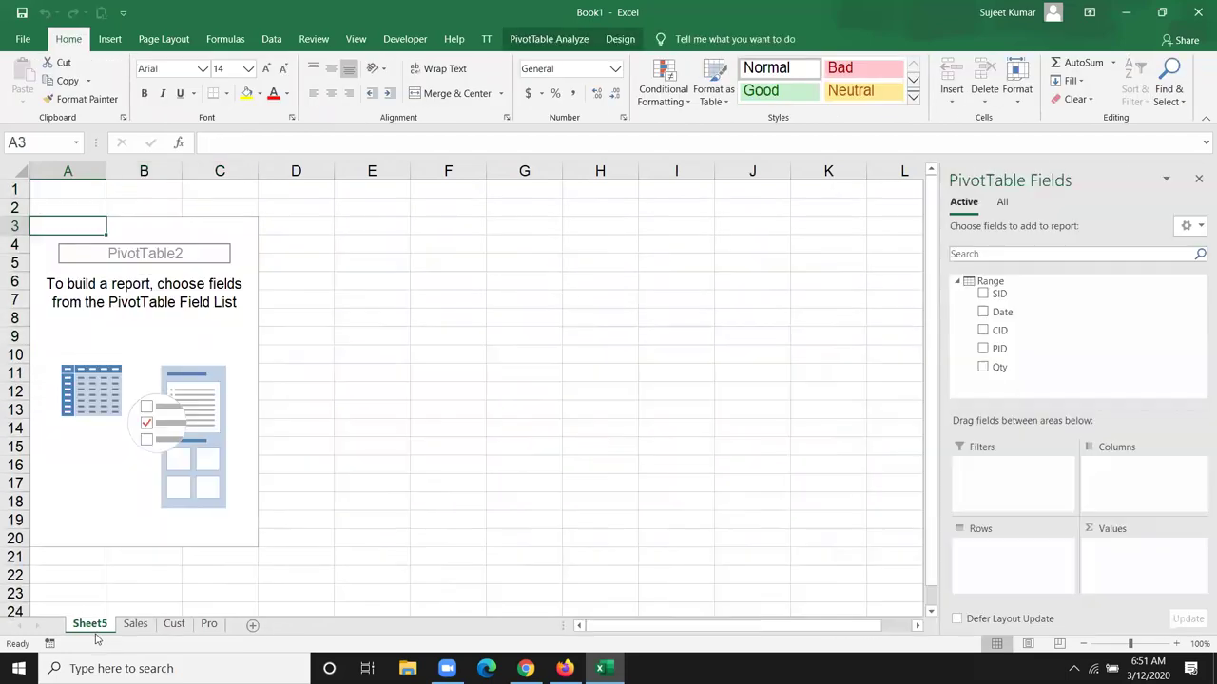
right_click(96, 639)
click(134, 469)
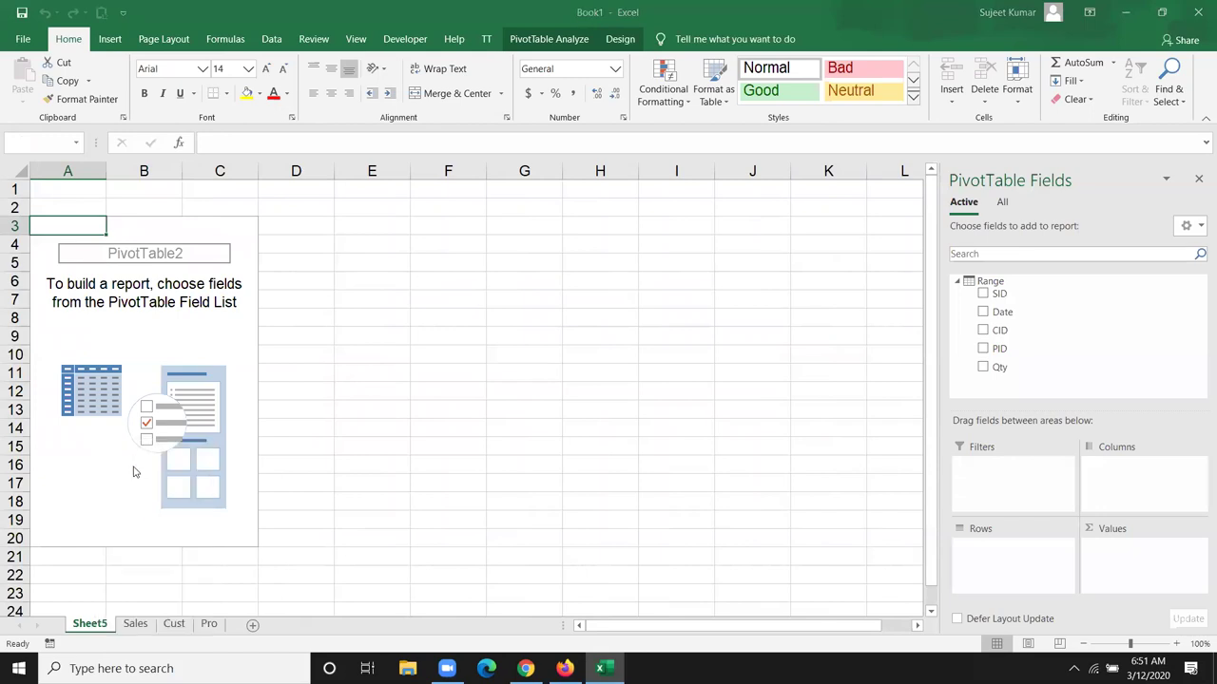
click(573, 379)
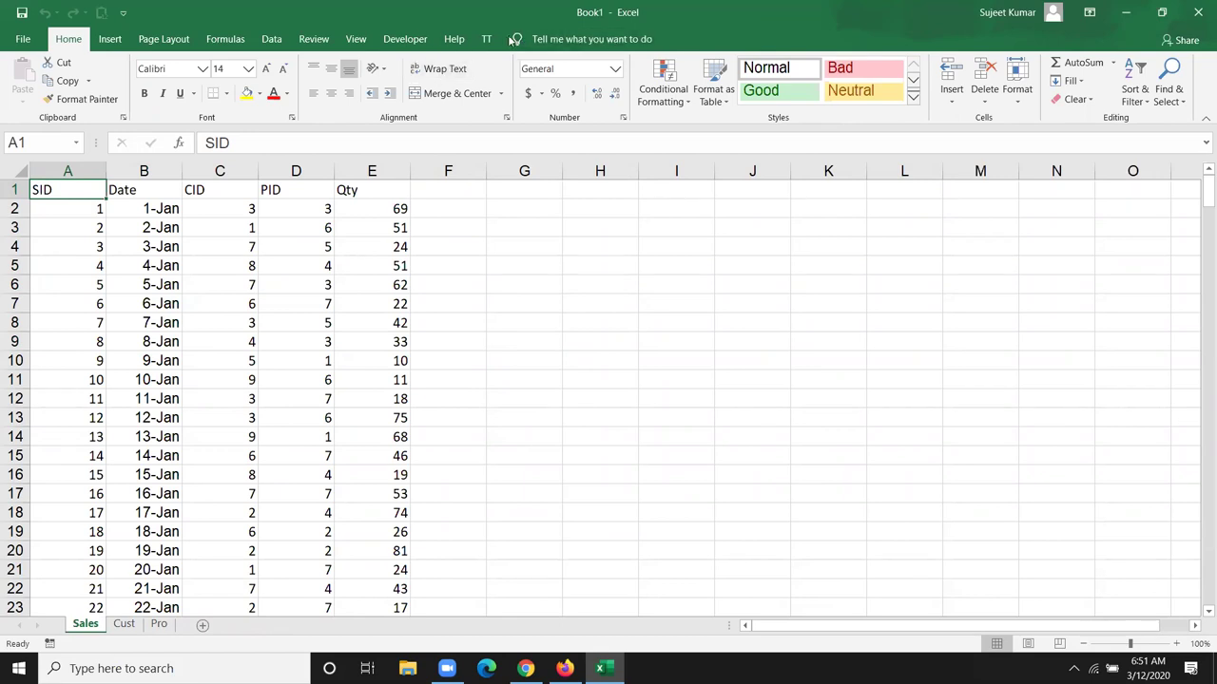
Step: Check the COM Add-ins list shows Microsoft Power Map for Excel ticked, then cancel
click(23, 40)
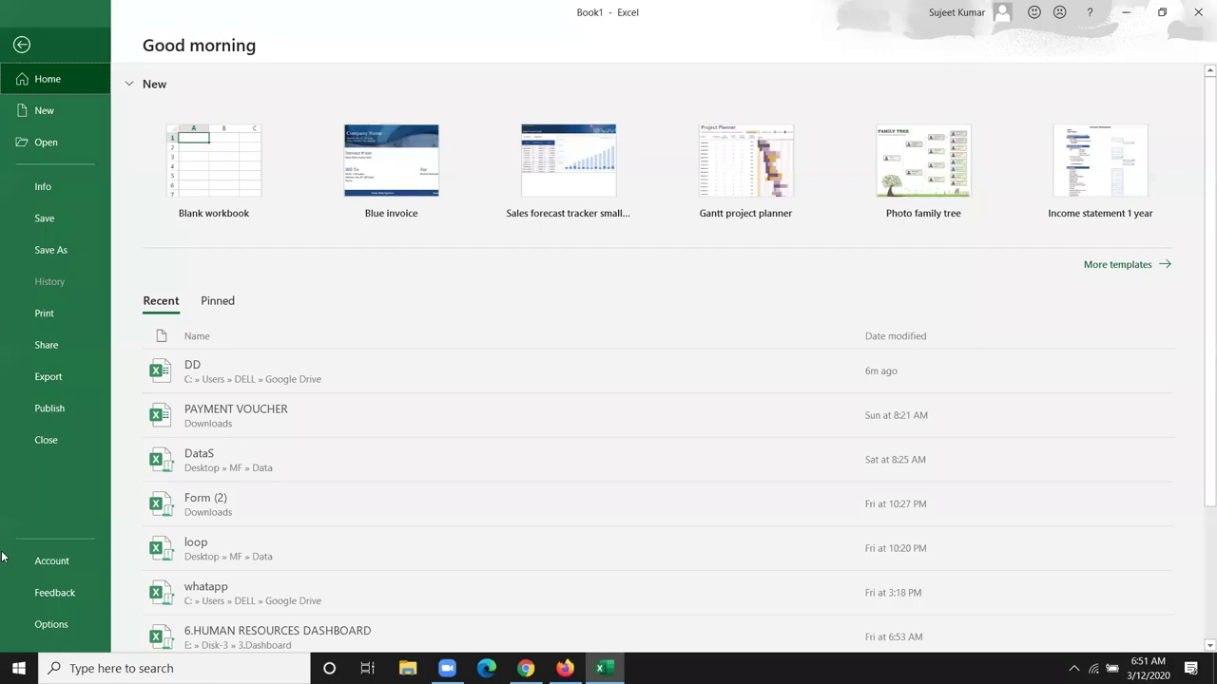
key(Escape)
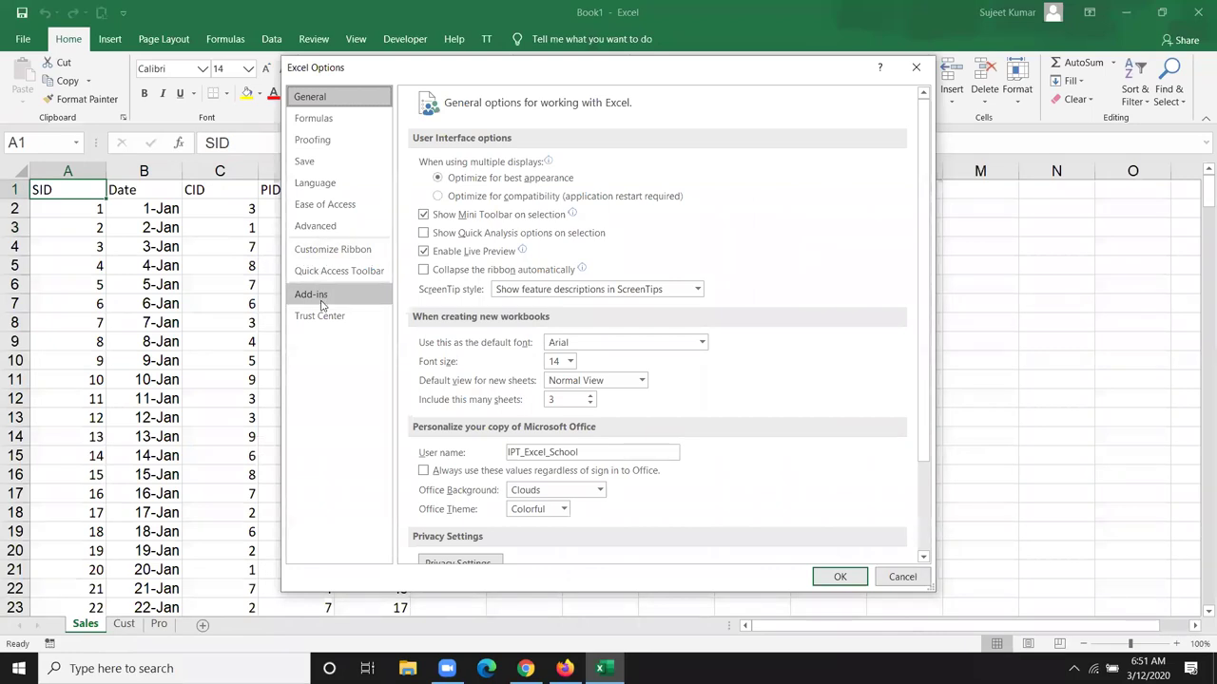
click(321, 305)
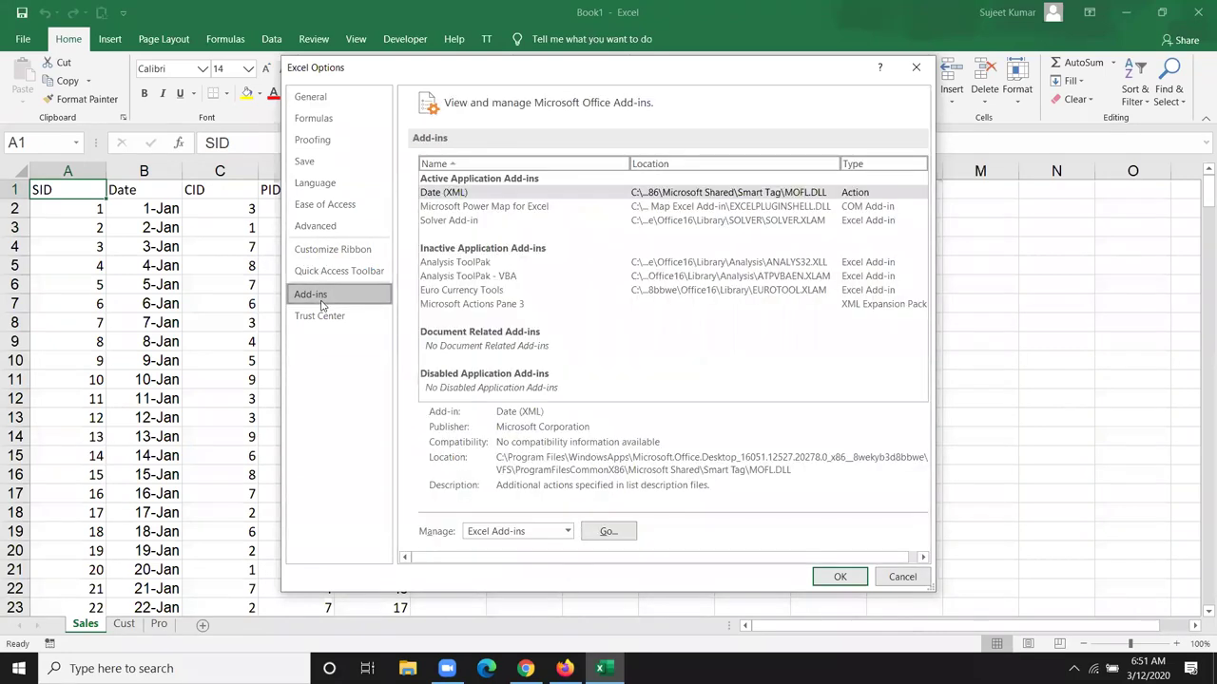
click(521, 533)
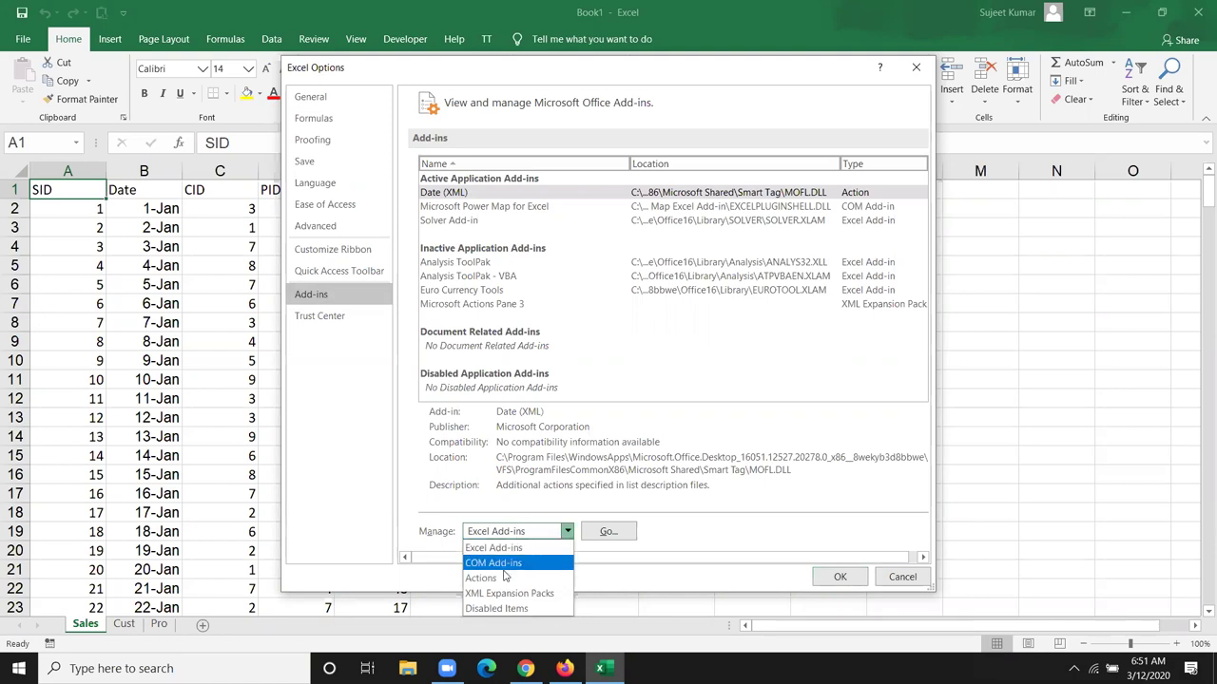
click(504, 565)
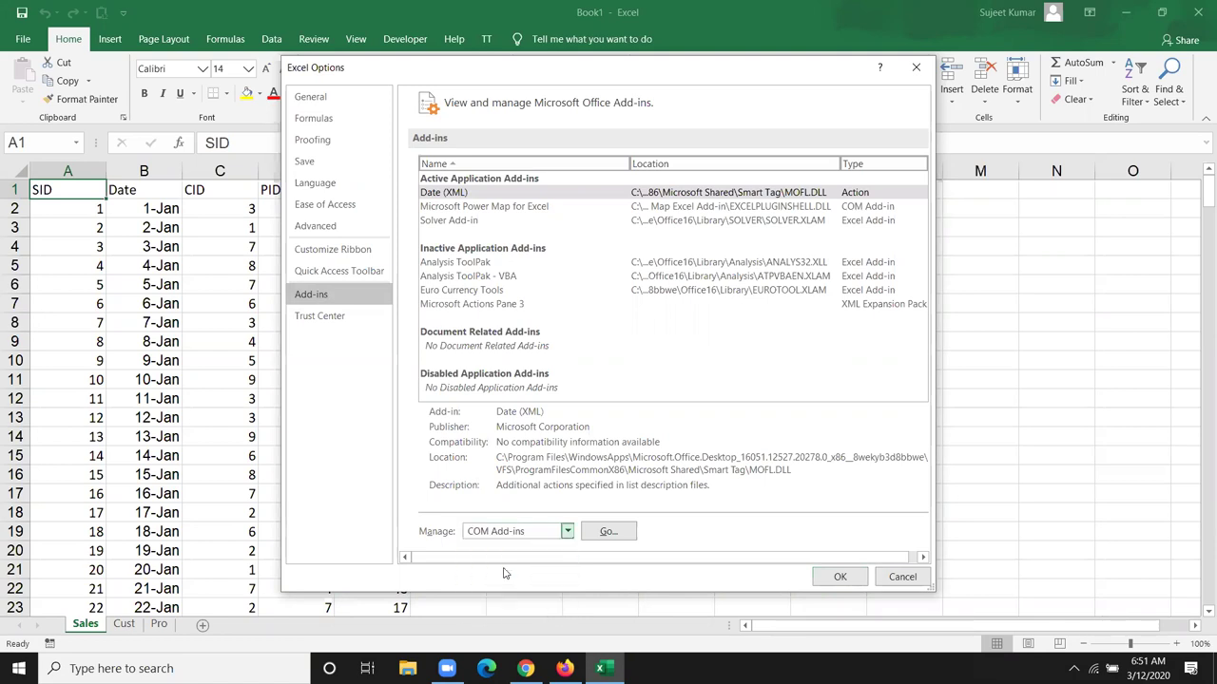
click(602, 530)
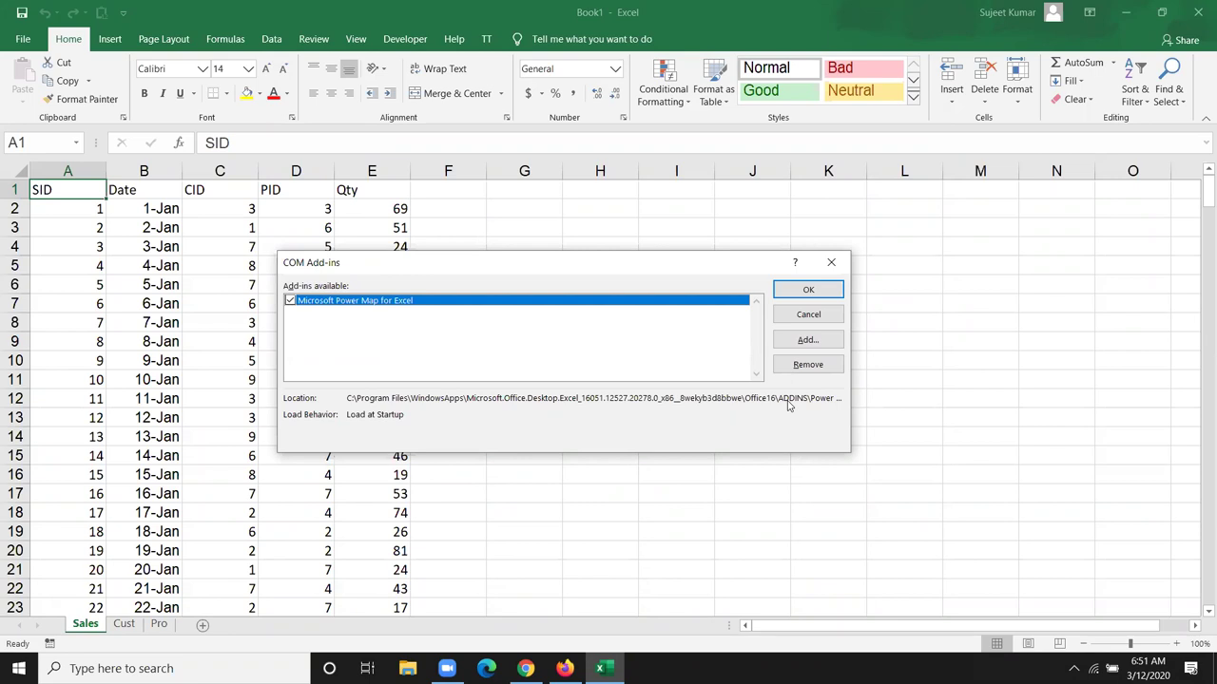
click(837, 322)
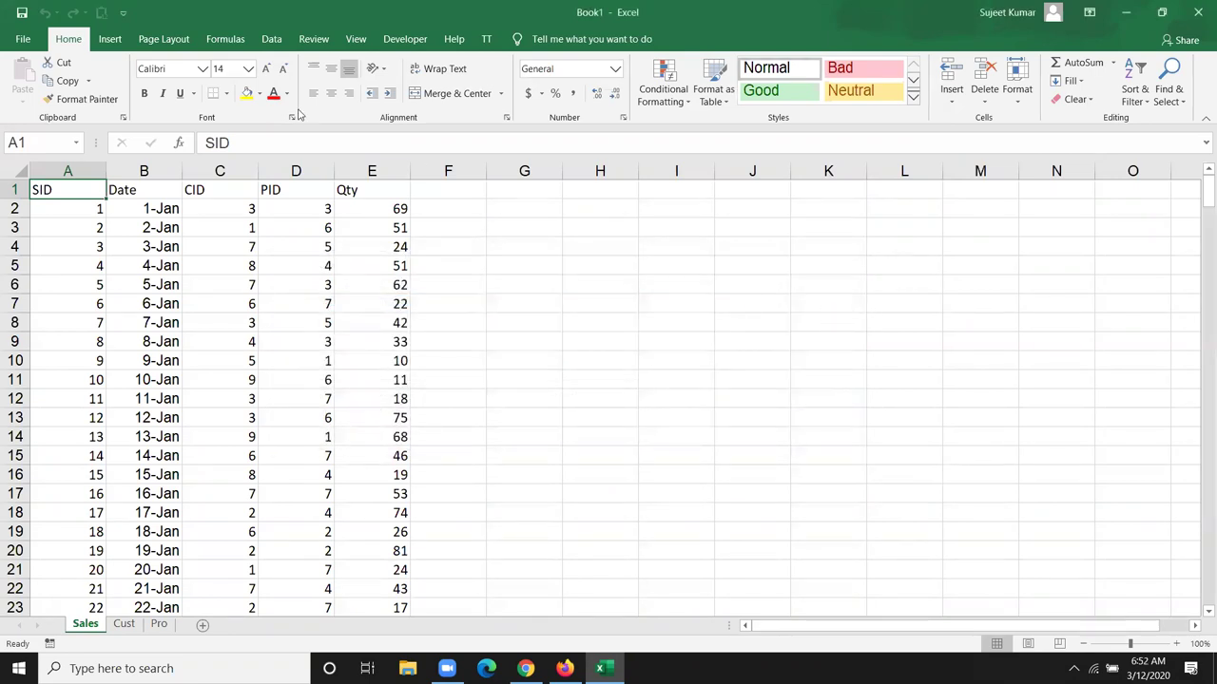
click(23, 39)
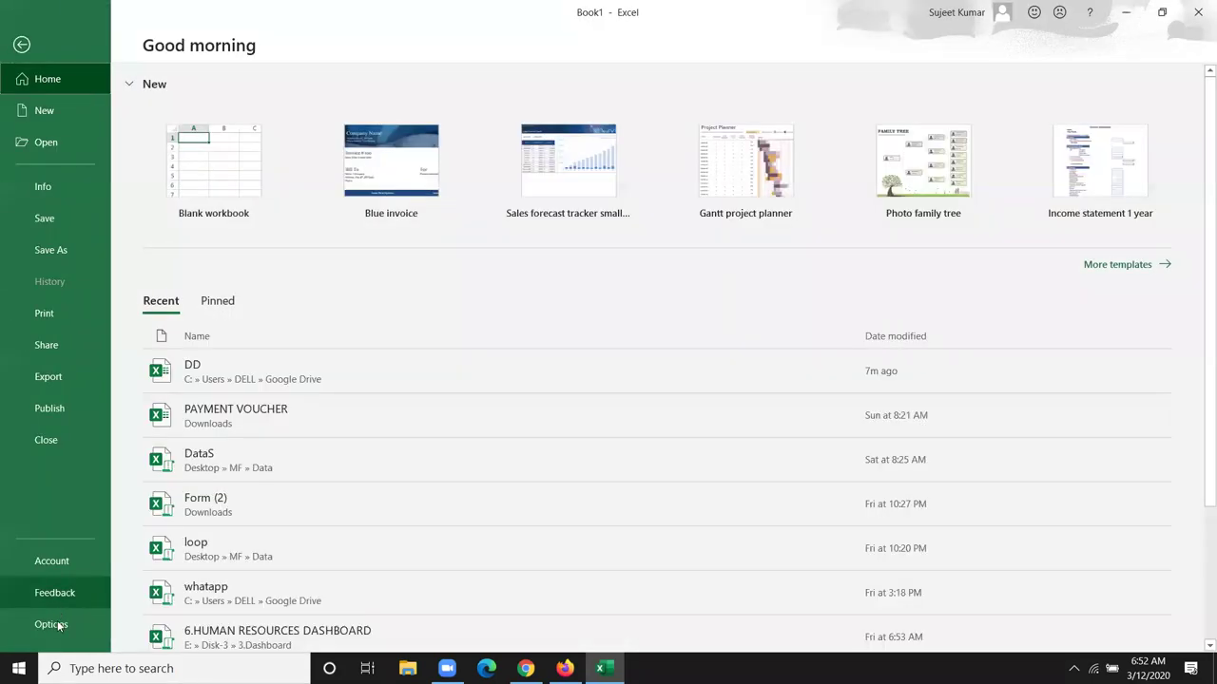
click(52, 625)
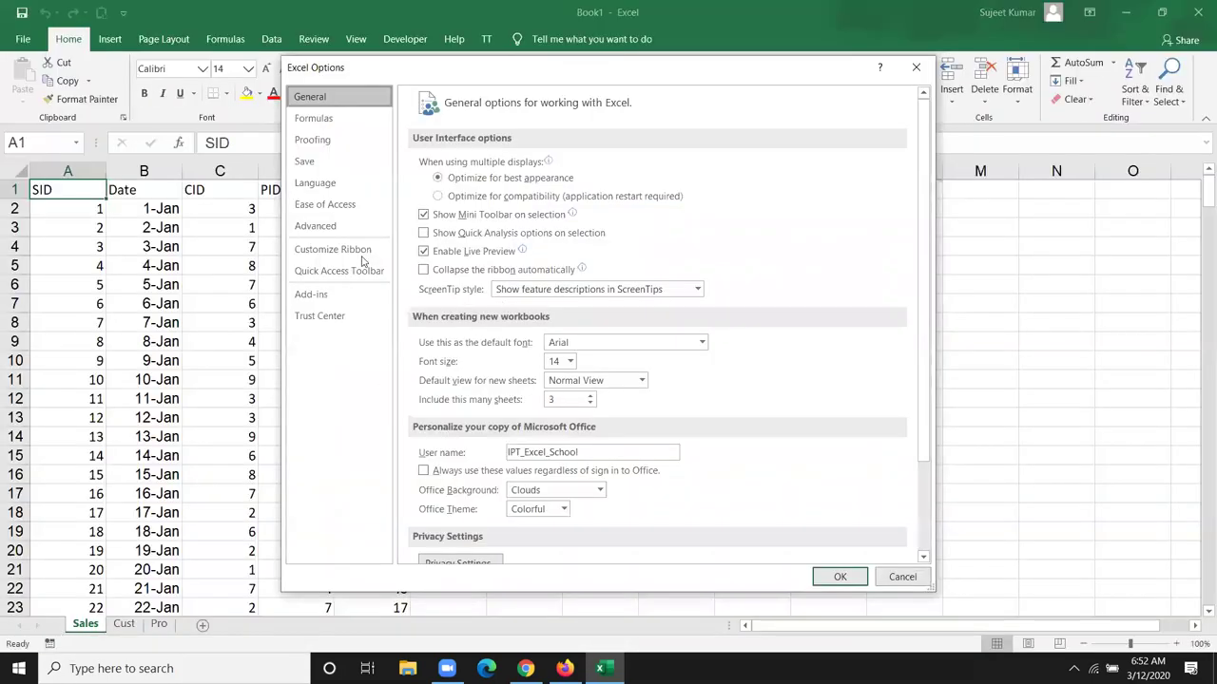
click(344, 300)
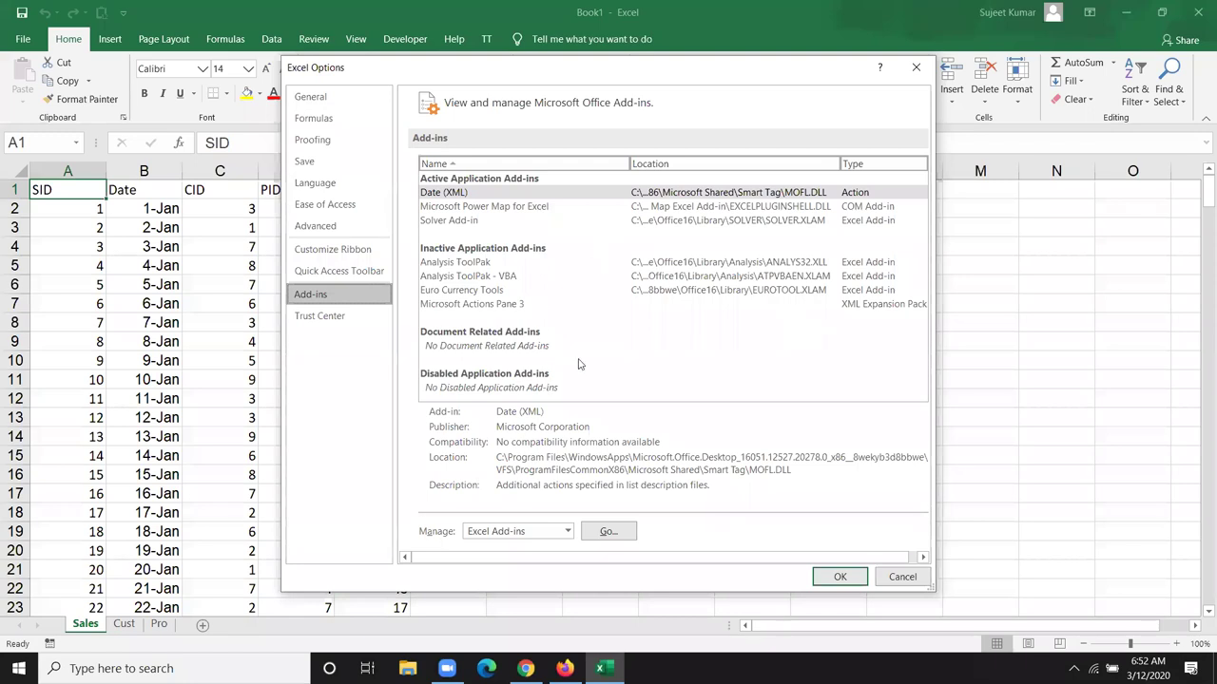
click(914, 575)
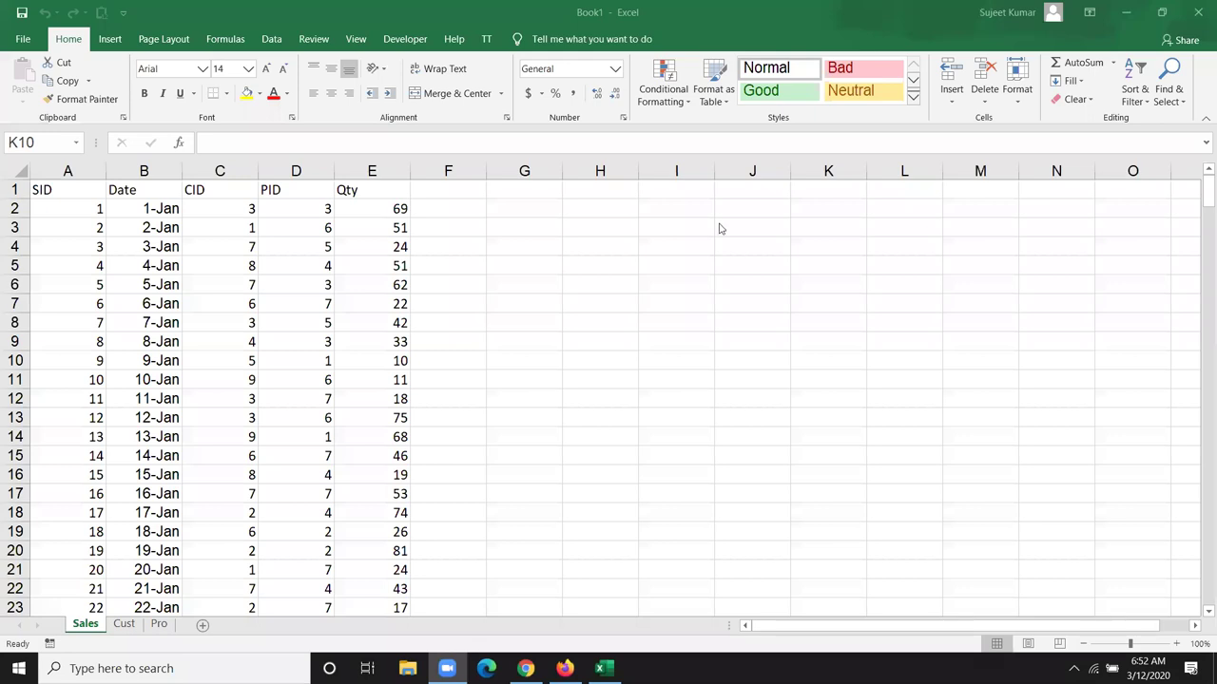
Step: Show the Developer tab and select cells C3, C4 and D4 in the Sales data
mouse_move(524, 668)
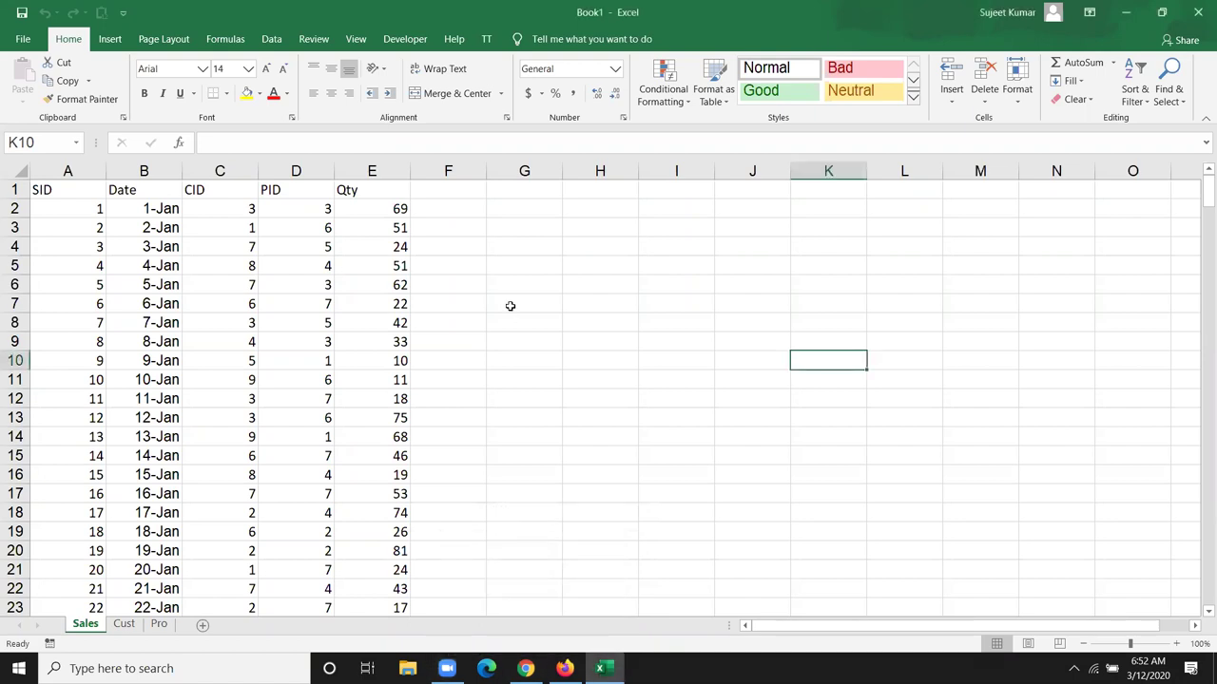
click(413, 38)
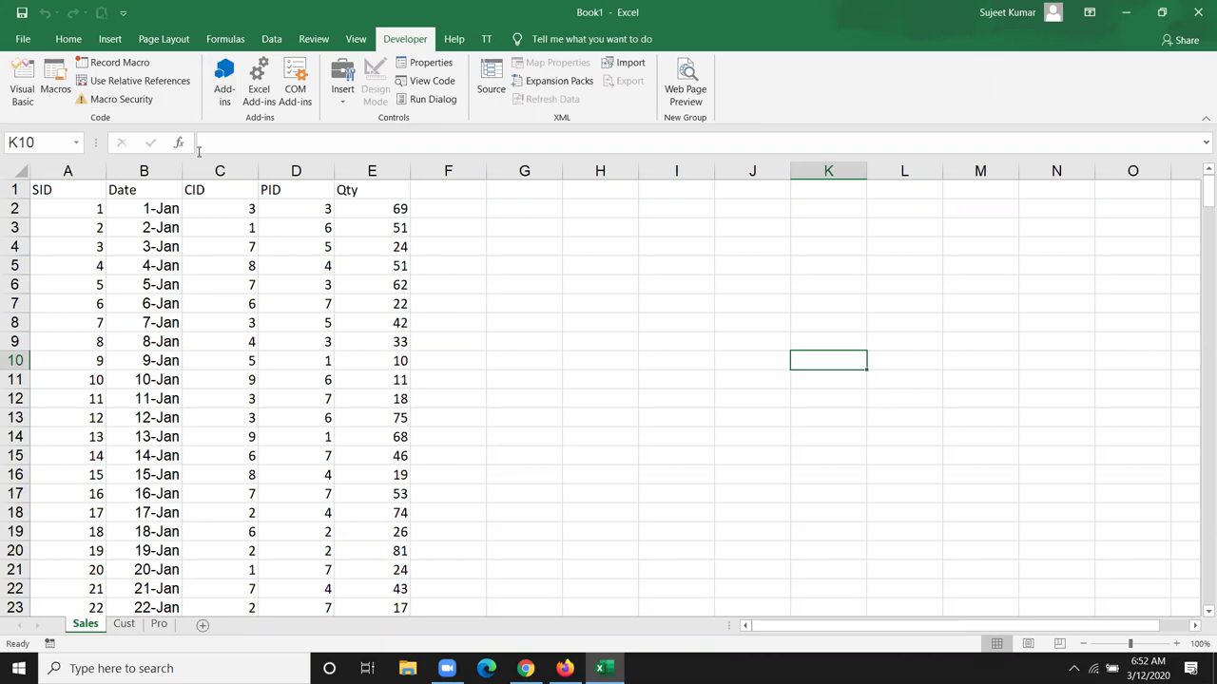
click(186, 227)
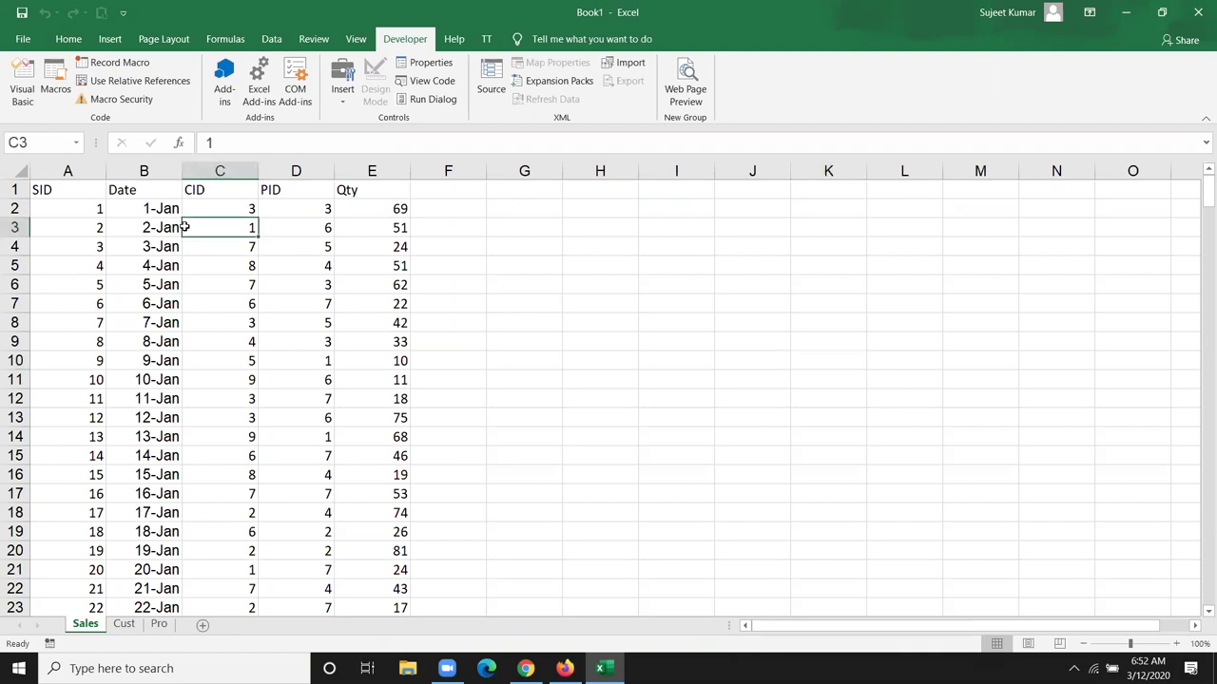
click(247, 242)
click(295, 247)
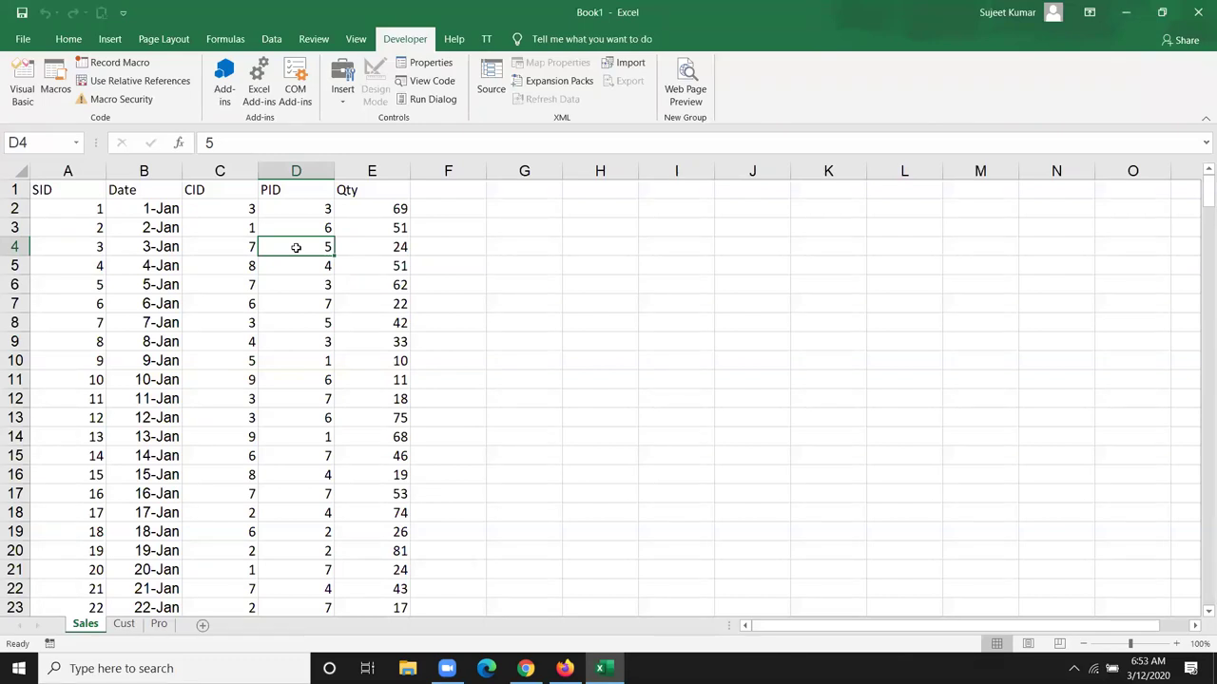
Step: Check the Data tab's Get External Data sources list twice, then show the Insert tab
click(274, 41)
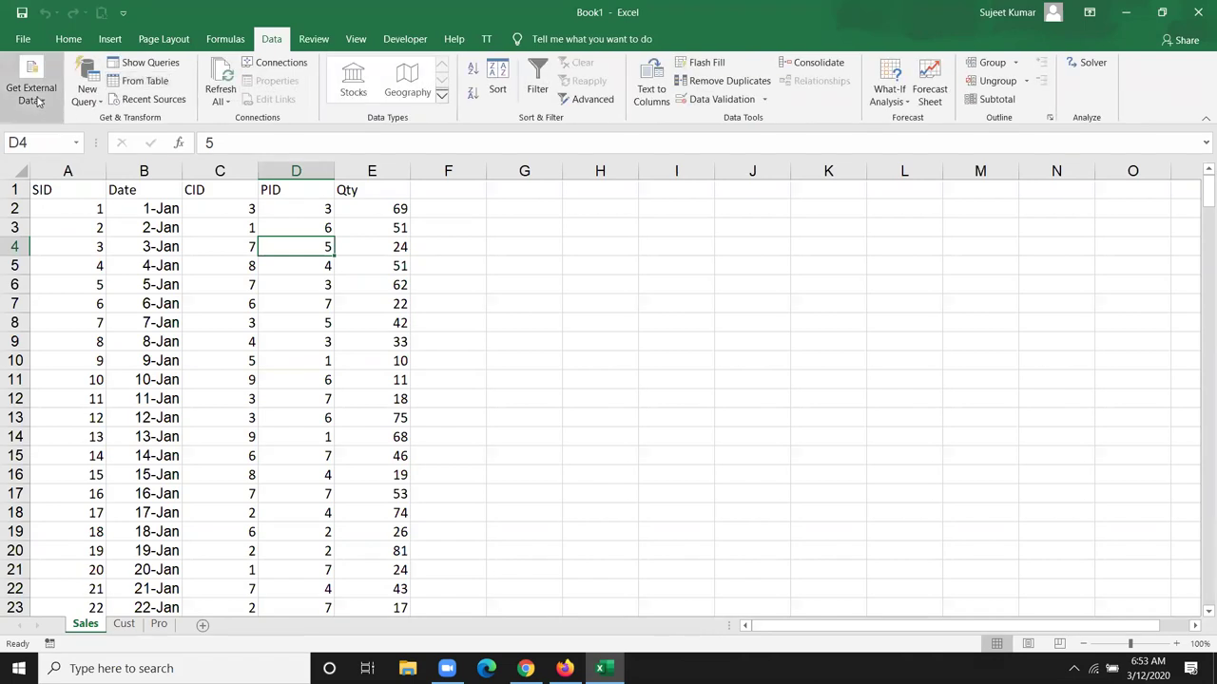
click(38, 99)
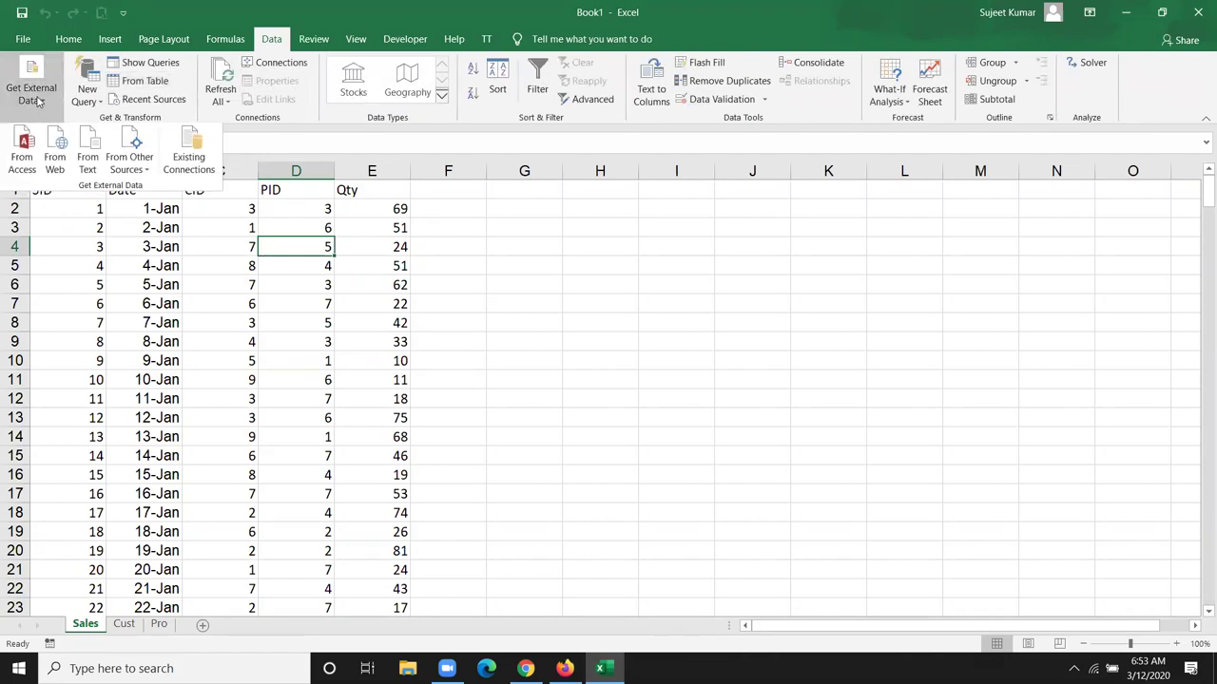
click(119, 259)
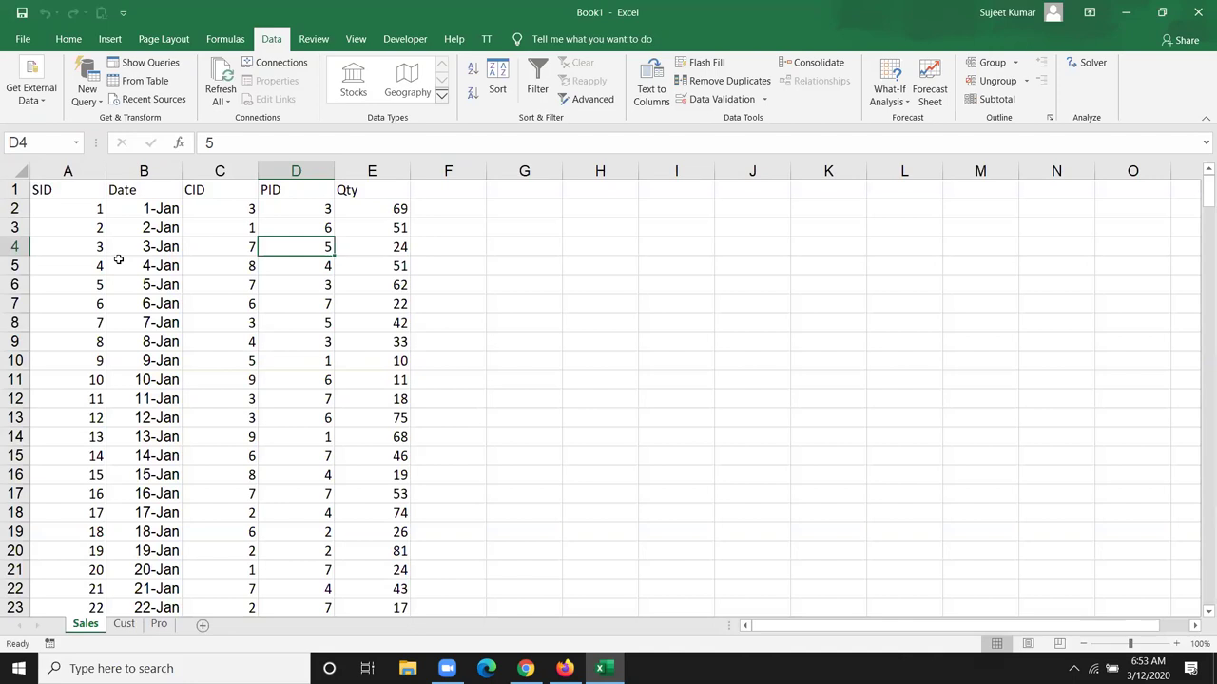
click(53, 99)
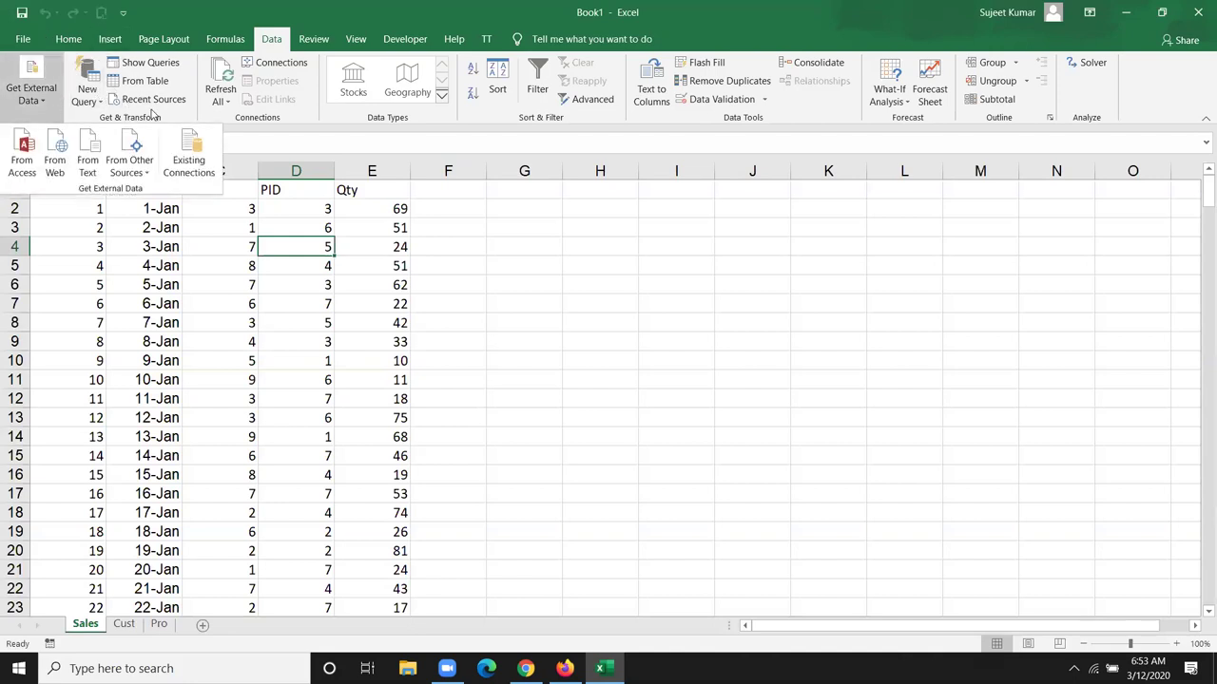
click(239, 297)
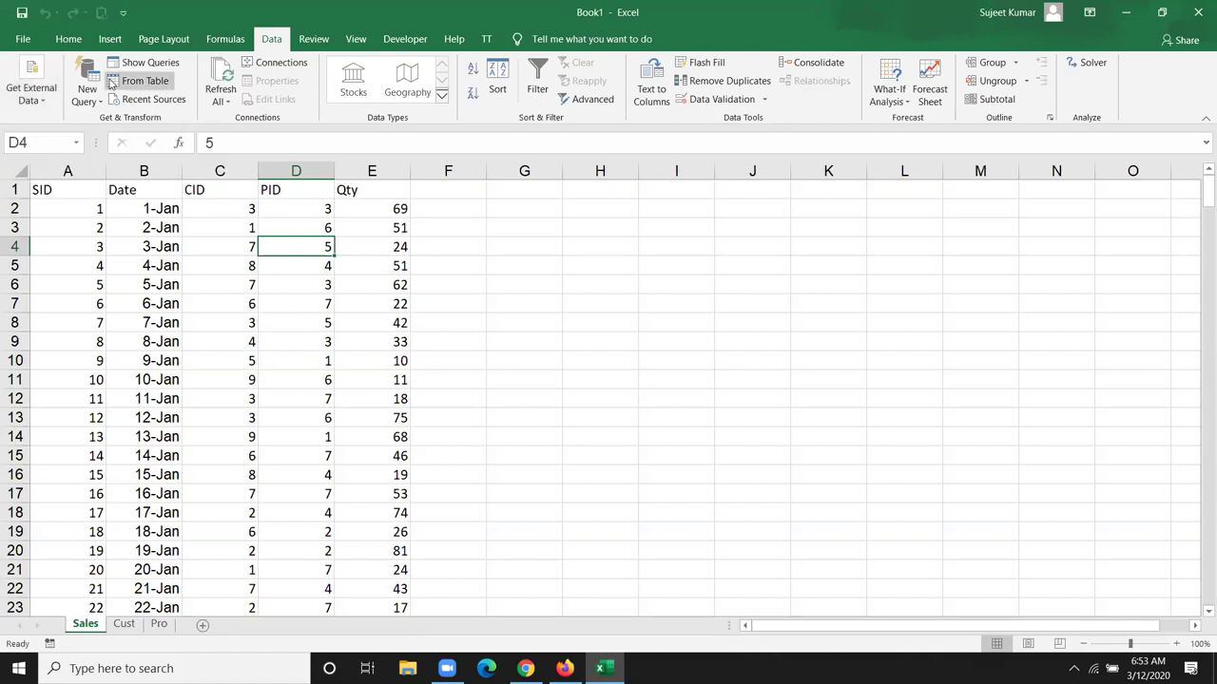
click(118, 44)
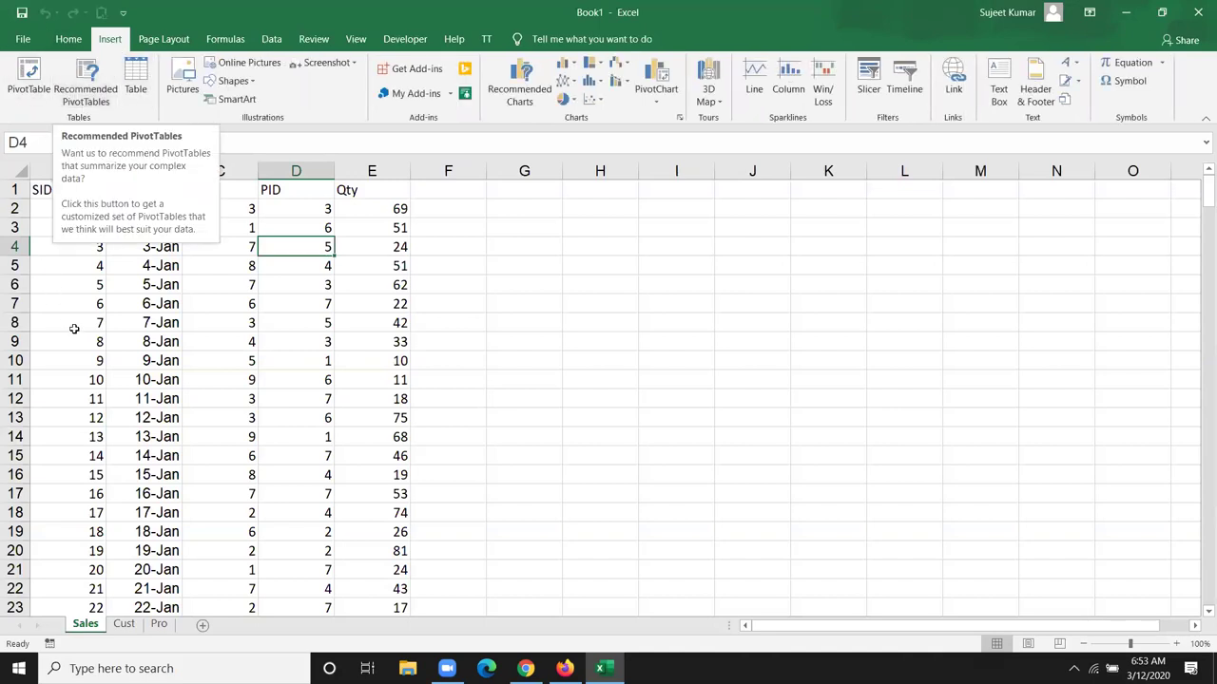
Step: Start converting the Sales data at A1 into a table, then cancel it
click(76, 187)
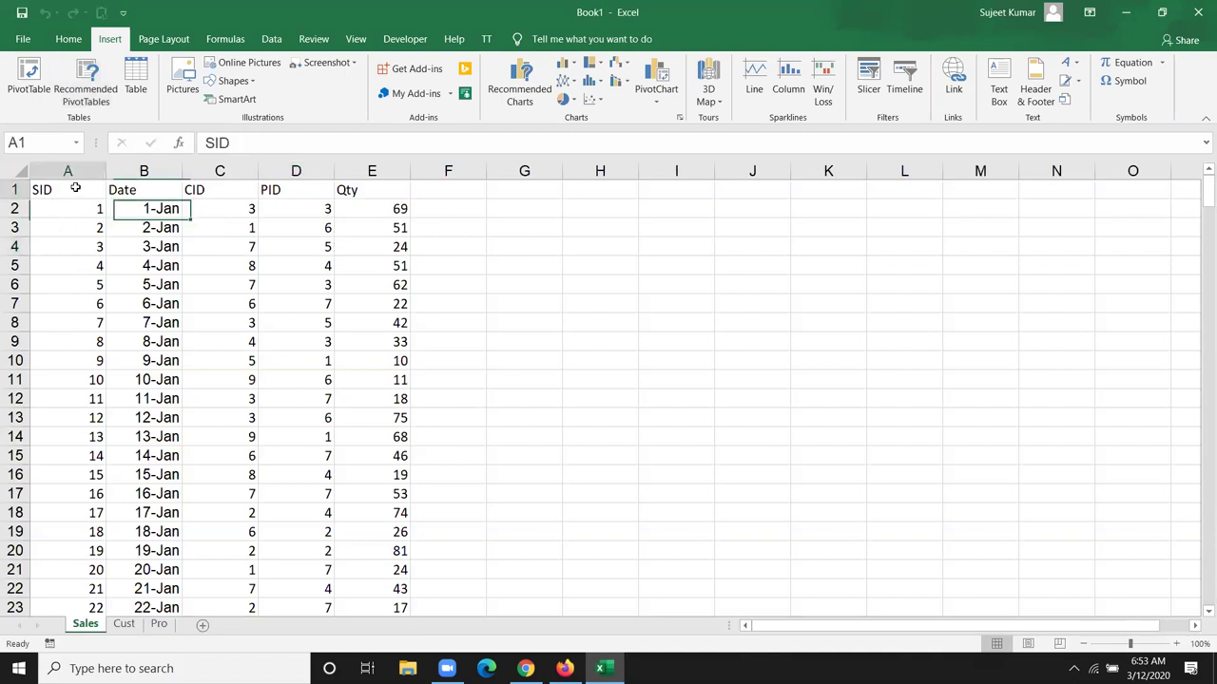
click(130, 91)
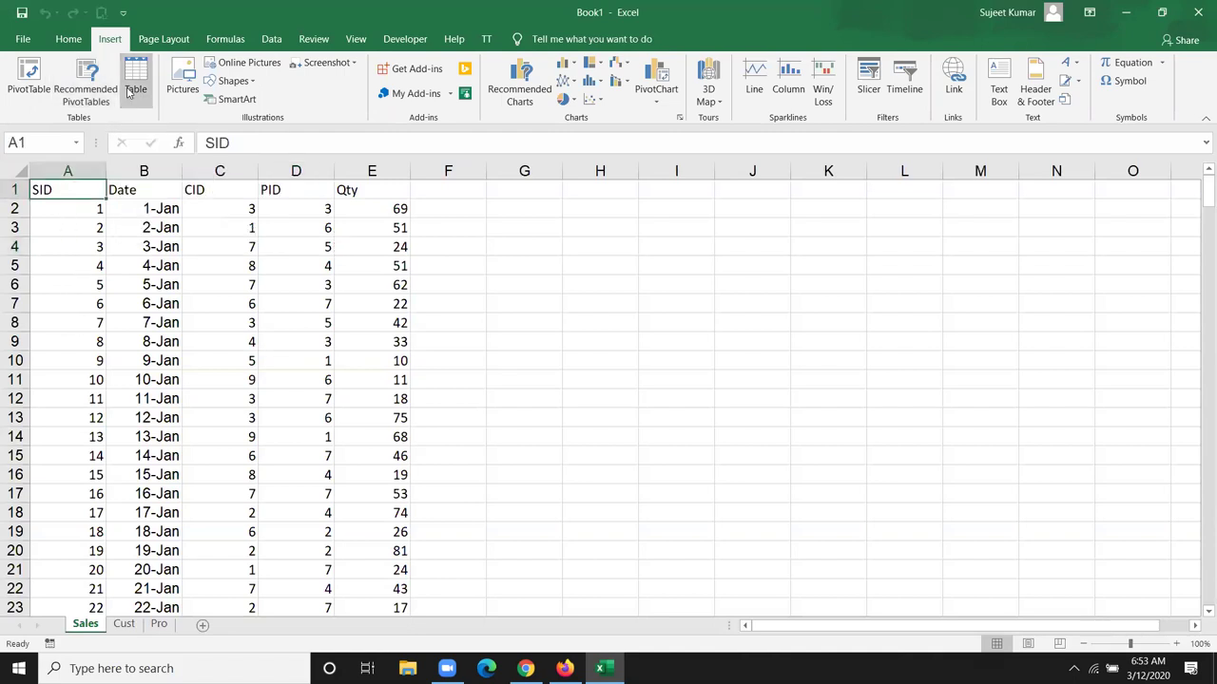
key(Escape)
key(Right)
key(Right)
key(Right)
key(Right)
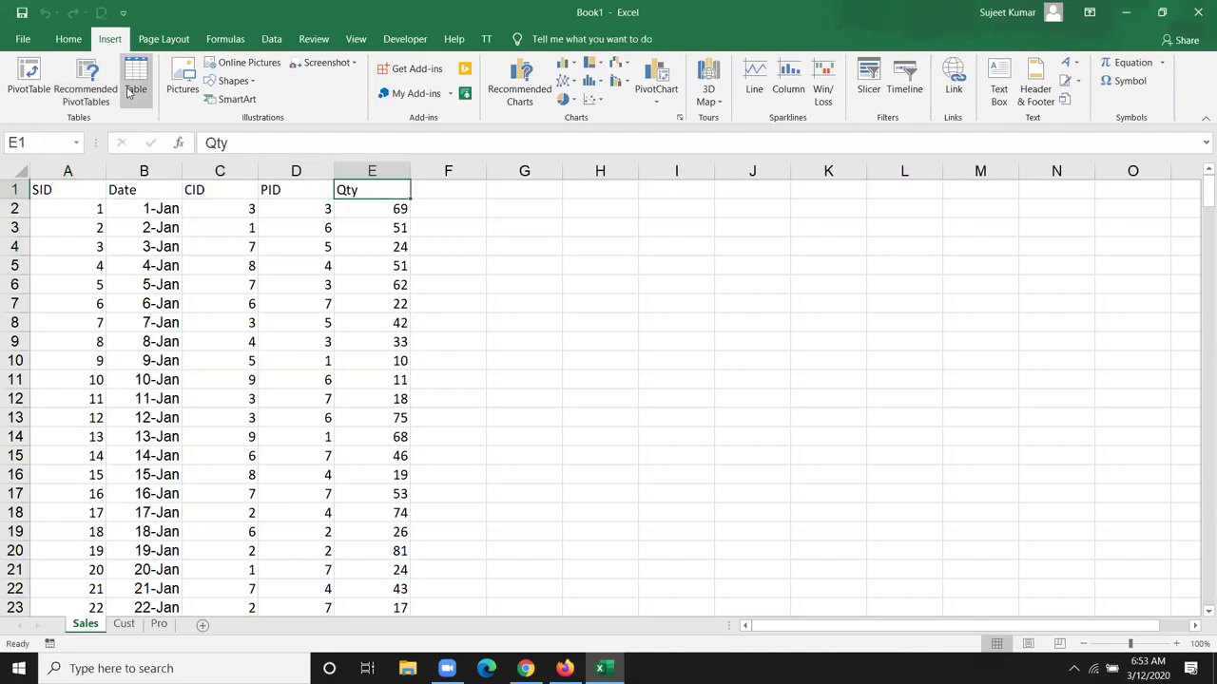
Step: Convert the Cust sheet's ID, Name and City range A1:C11 into a table with headers
click(125, 626)
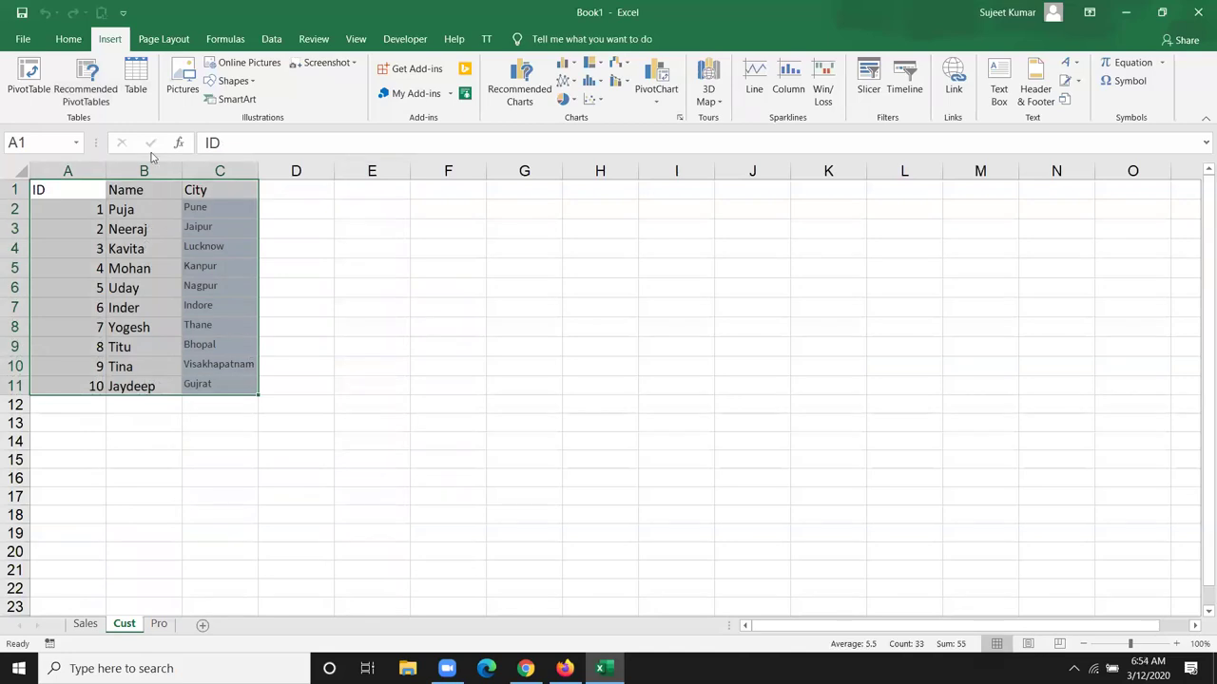
click(145, 93)
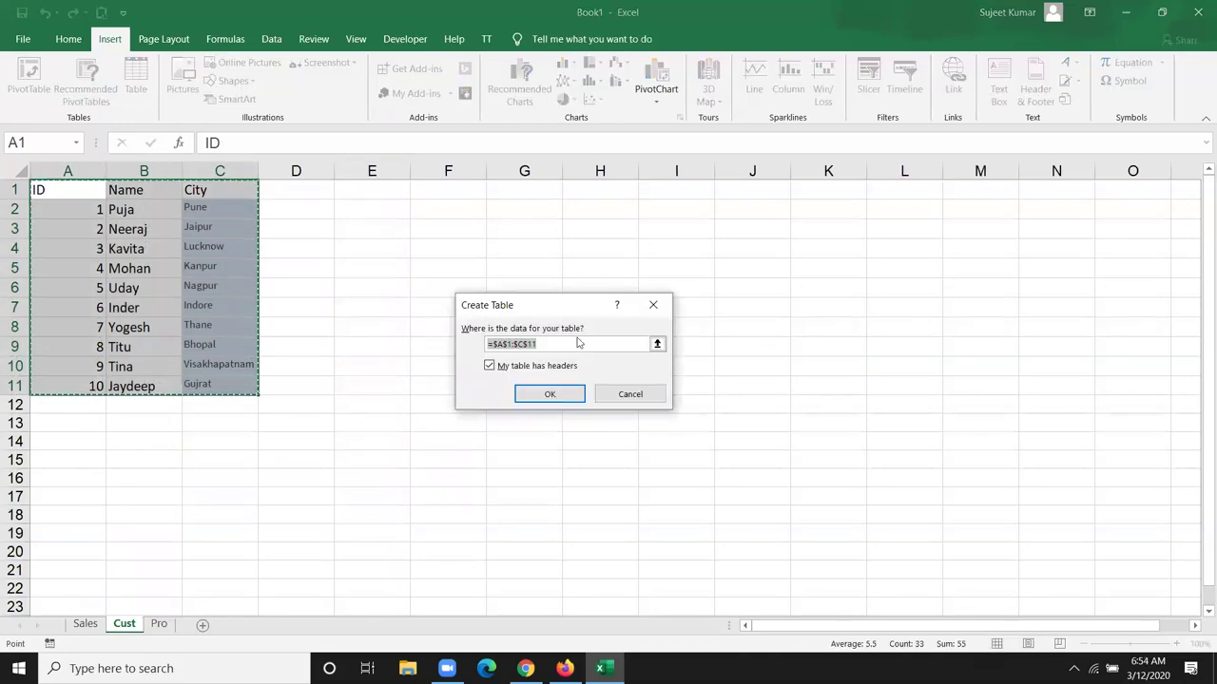
click(551, 394)
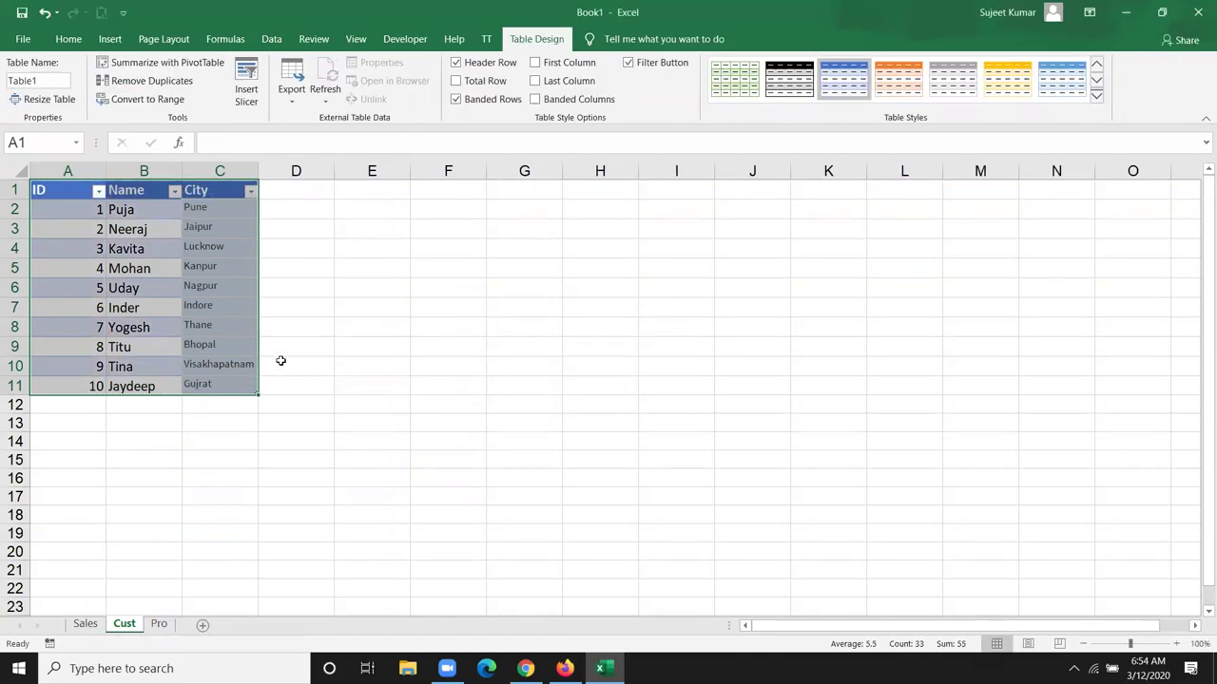
click(198, 355)
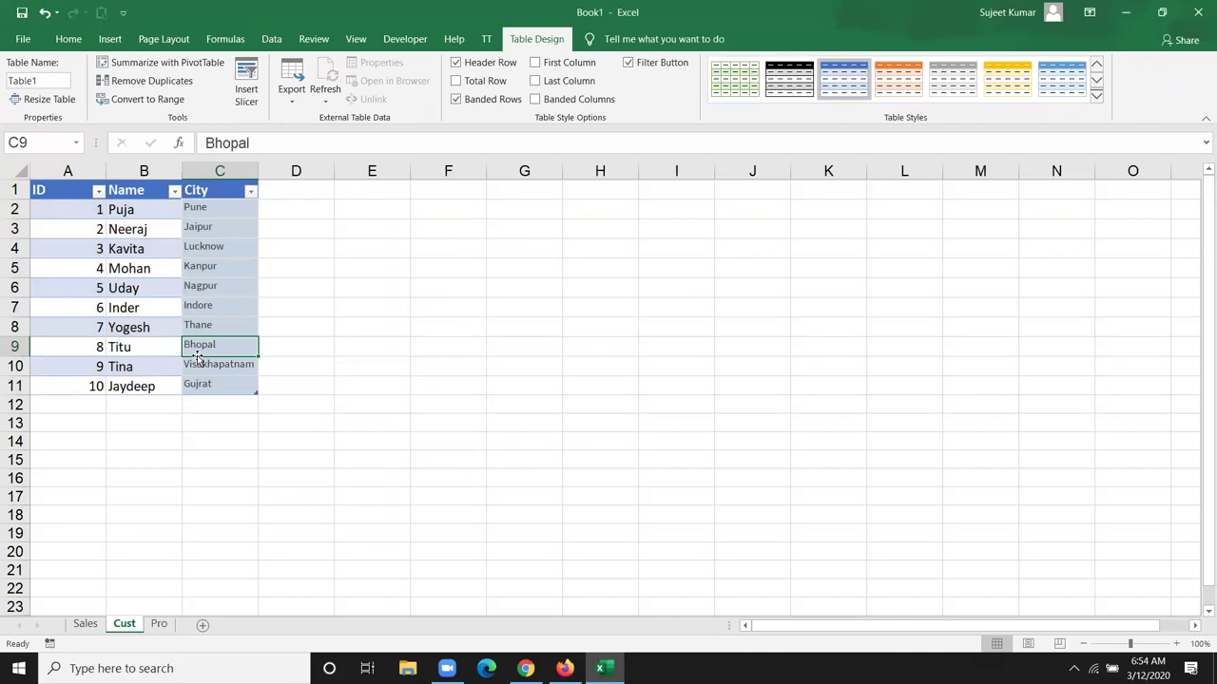
key(Down)
key(Down)
key(Down)
key(Down)
key(Down)
key(Down)
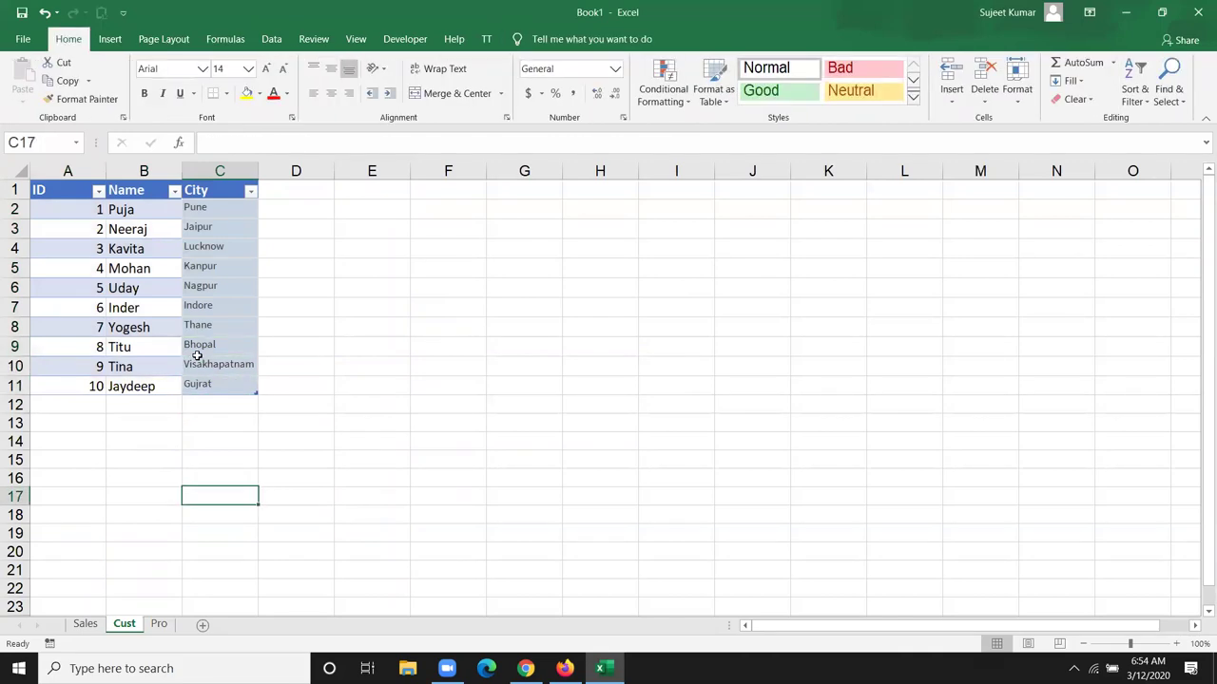
key(Down)
key(Down)
key(Down)
key(Down)
key(Down)
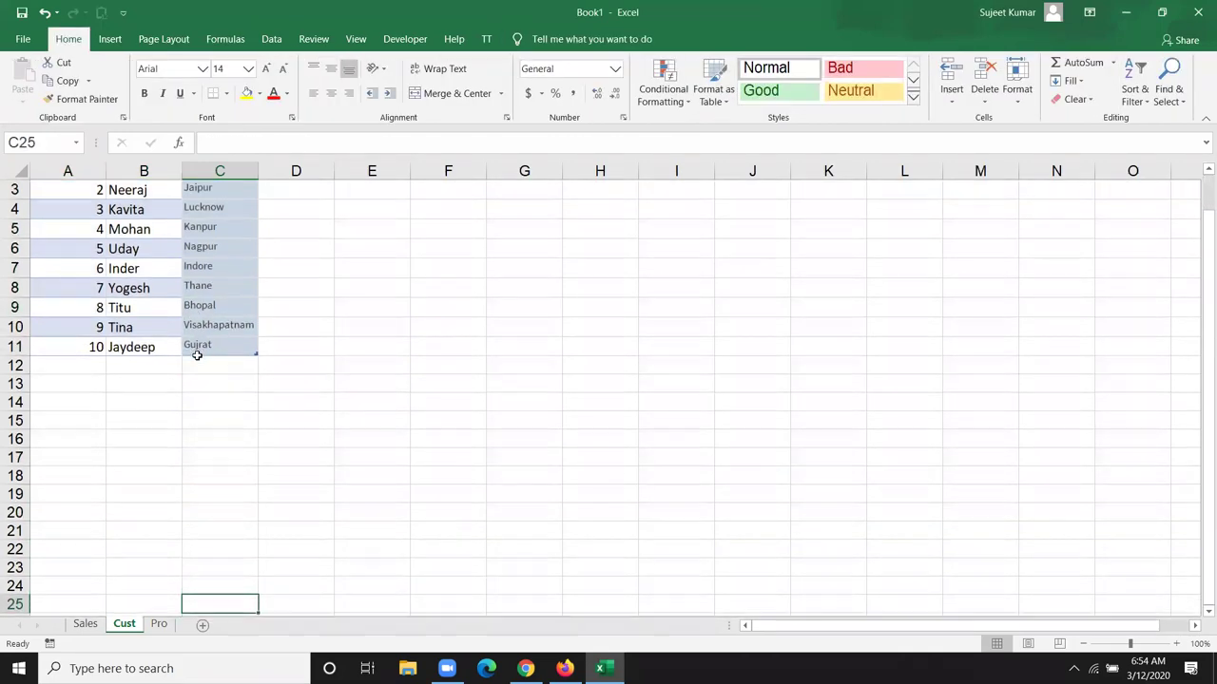
key(Down)
key(Down)
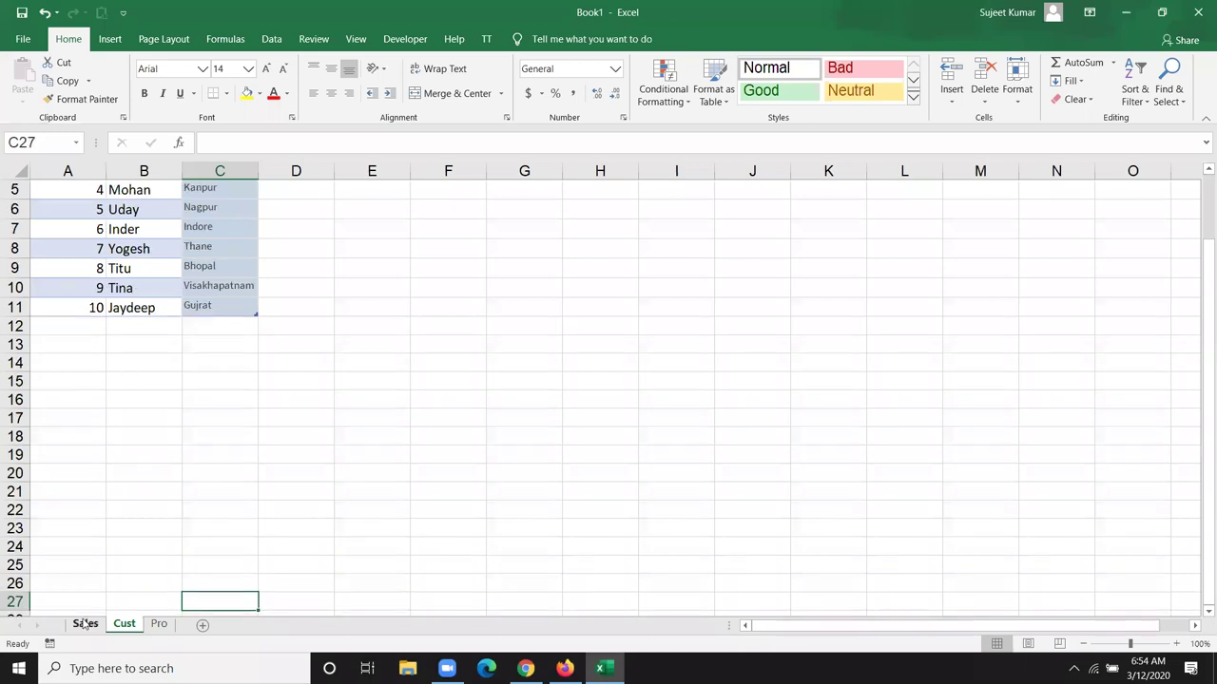
Step: Convert the Sales data into a table with headers, creating Table2
key(ctrl+Page_Up)
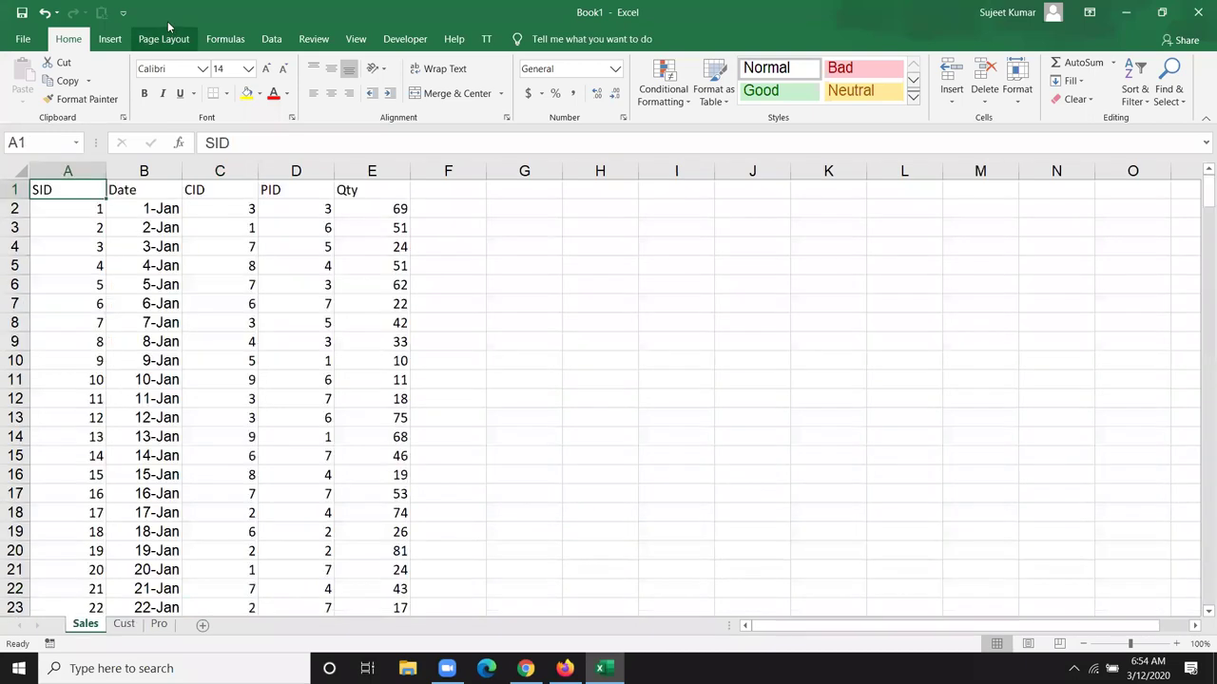
click(110, 42)
click(136, 81)
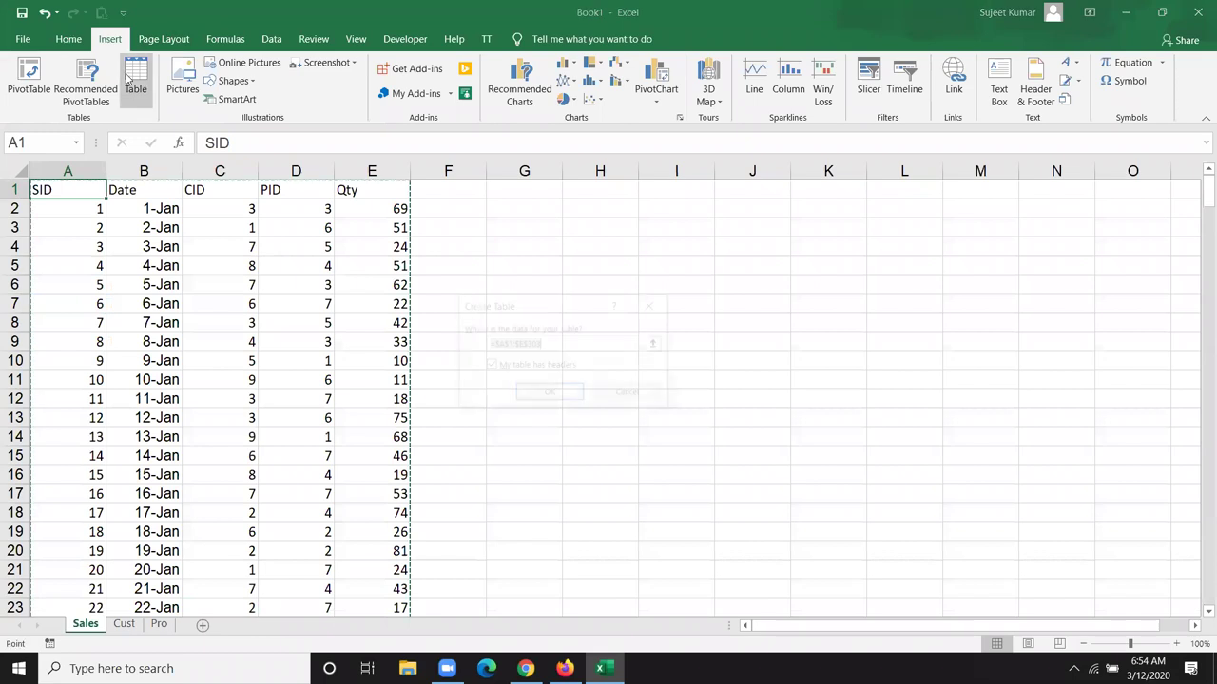
click(561, 397)
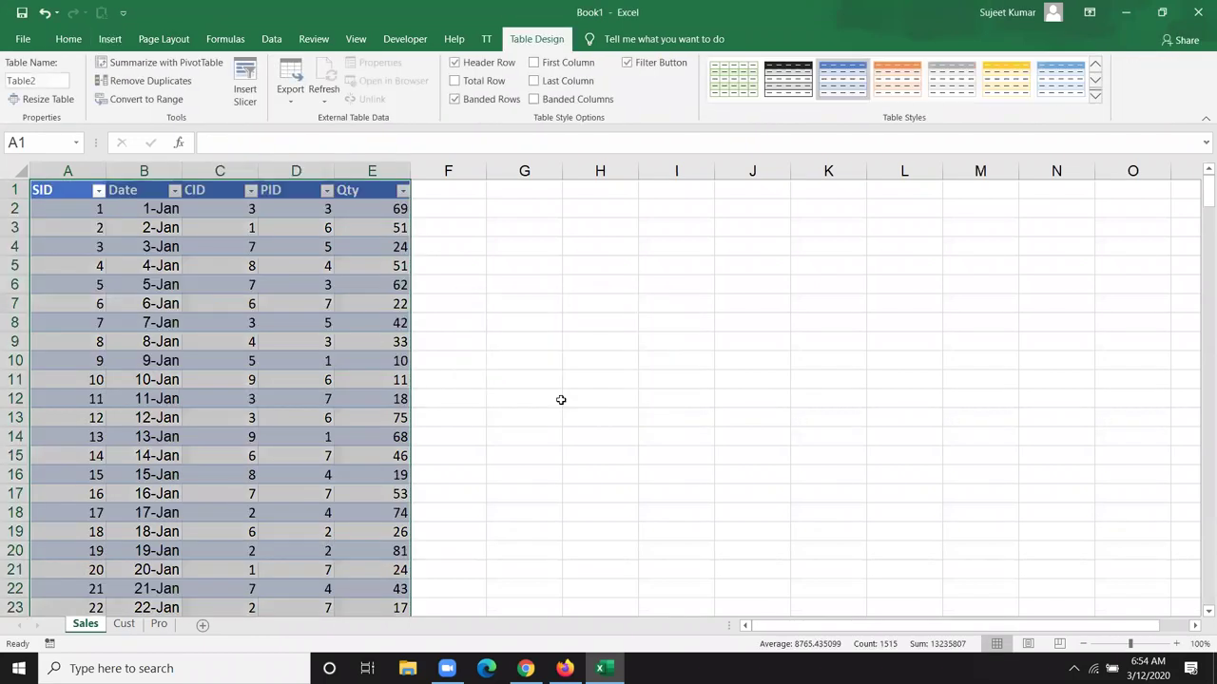
Step: Browse down the Sales table rows, return to the top, and go to the Cust sheet
key(Down)
key(Down)
key(Down)
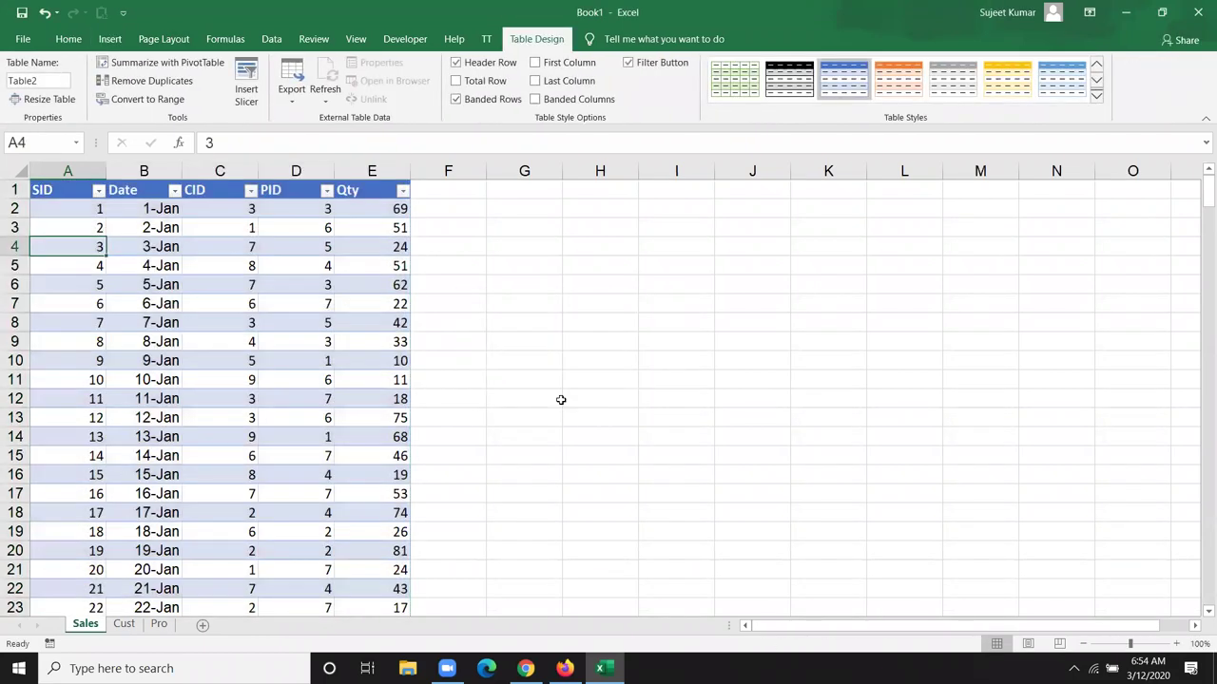
key(Down)
key(Down)
key(Down)
key(Down)
key(Down)
key(Down)
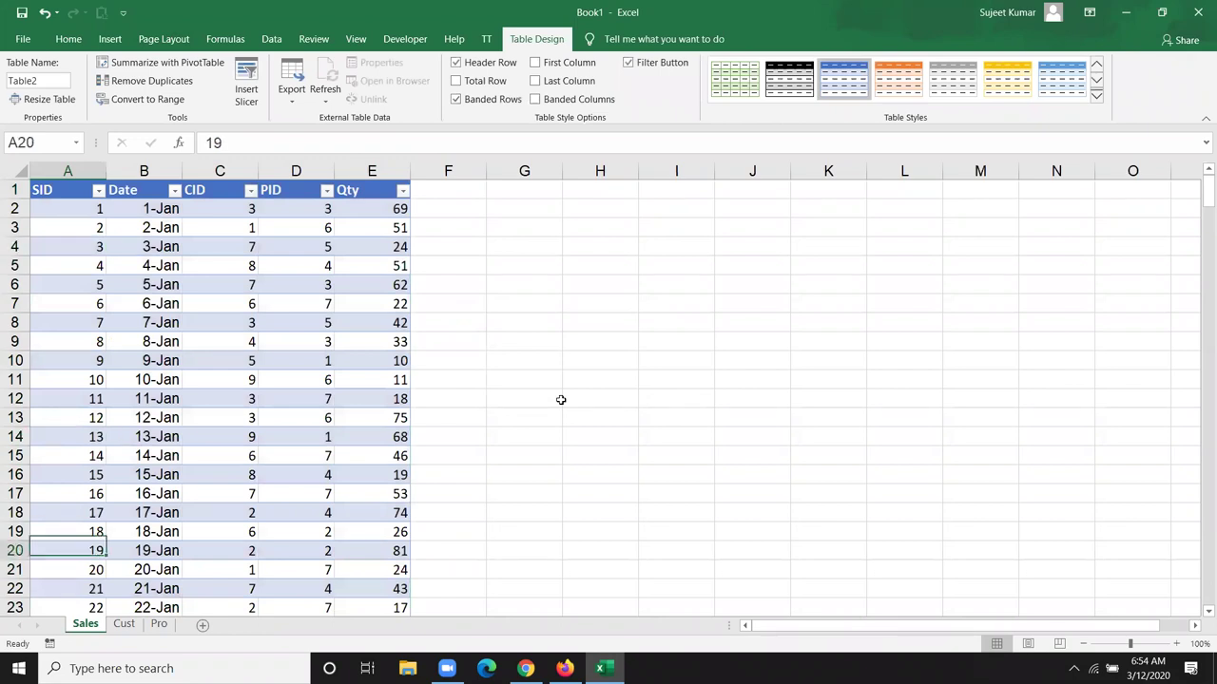
key(Down)
key(Down)
key(Down)
key(Down)
key(Down)
key(Down)
key(Down)
key(Down)
key(Down)
key(Down)
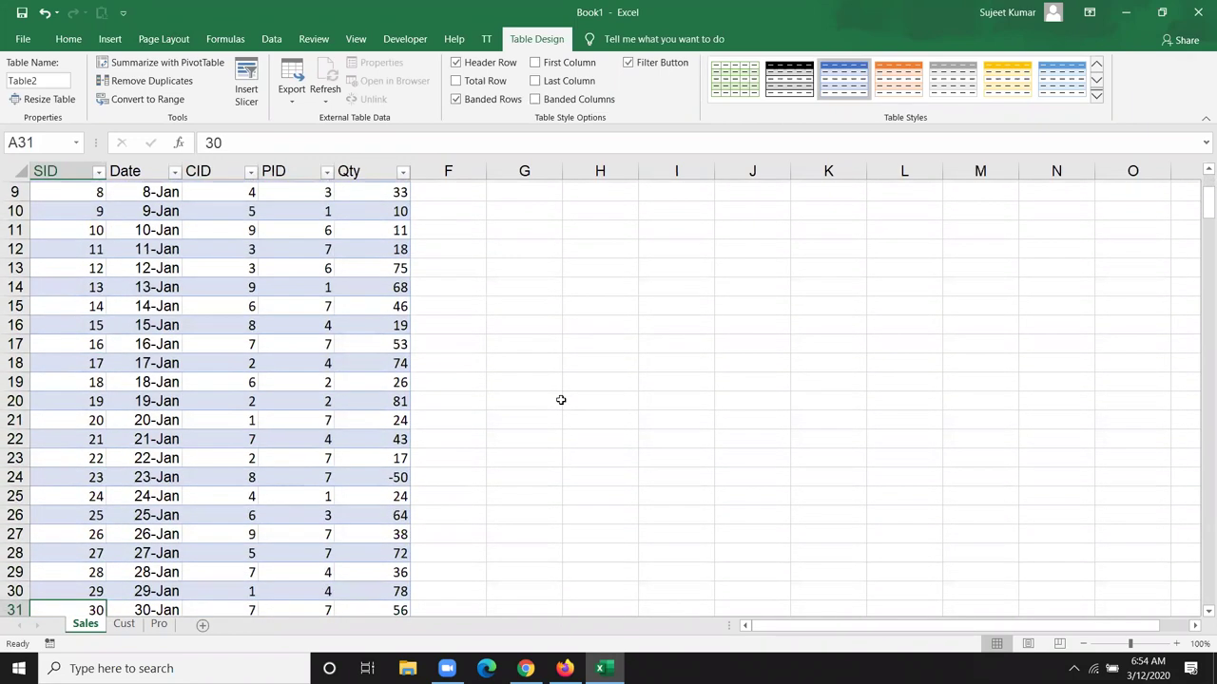
key(Down)
key(Down)
key(Down)
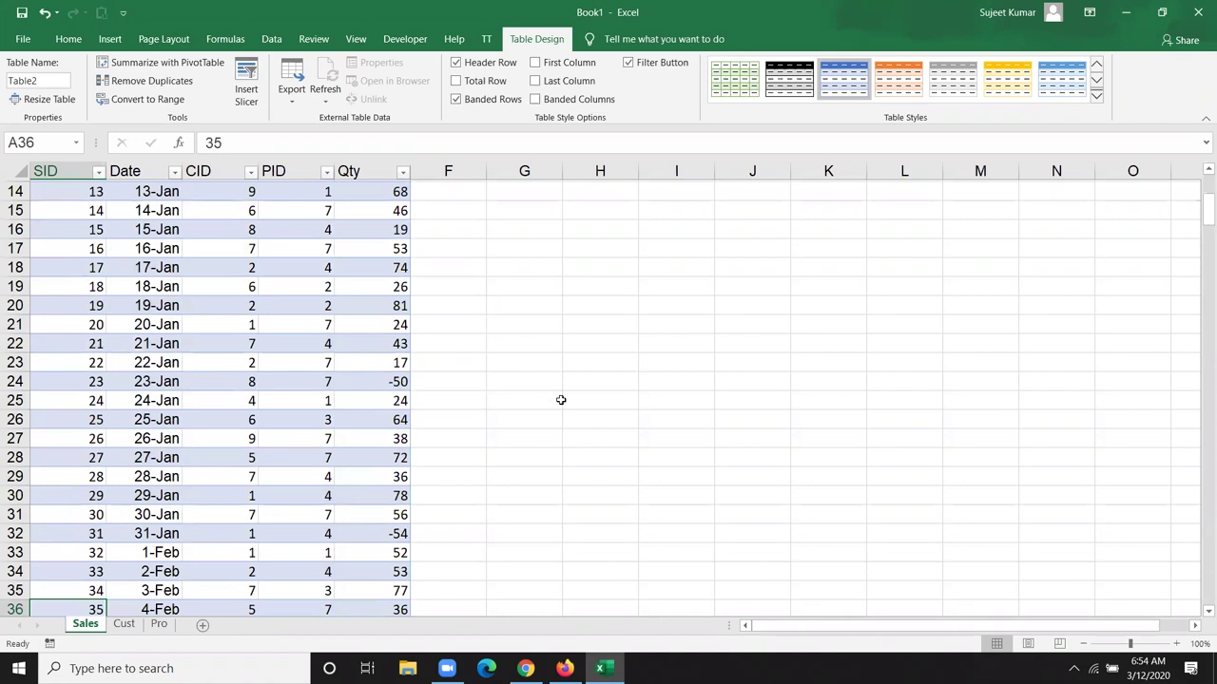
key(ctrl+Up)
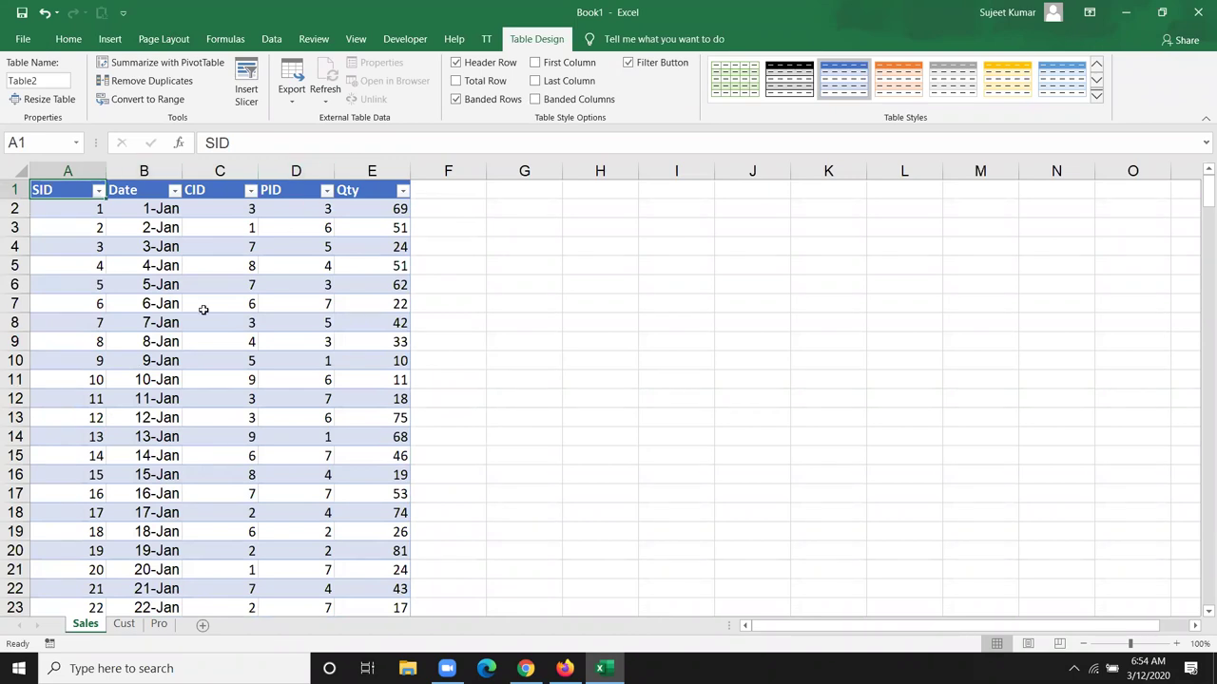
key(Down)
key(Down)
key(Down)
key(Down)
key(Down)
key(Down)
key(Down)
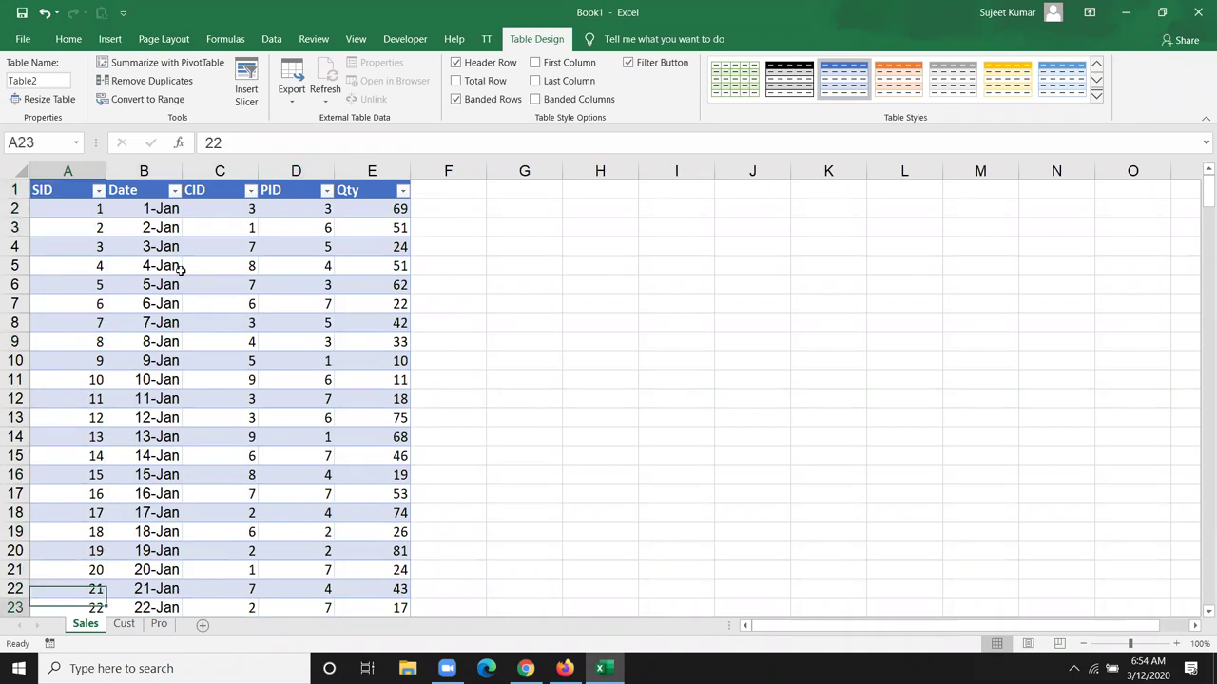
key(Down)
key(Down)
key(Down)
key(Down)
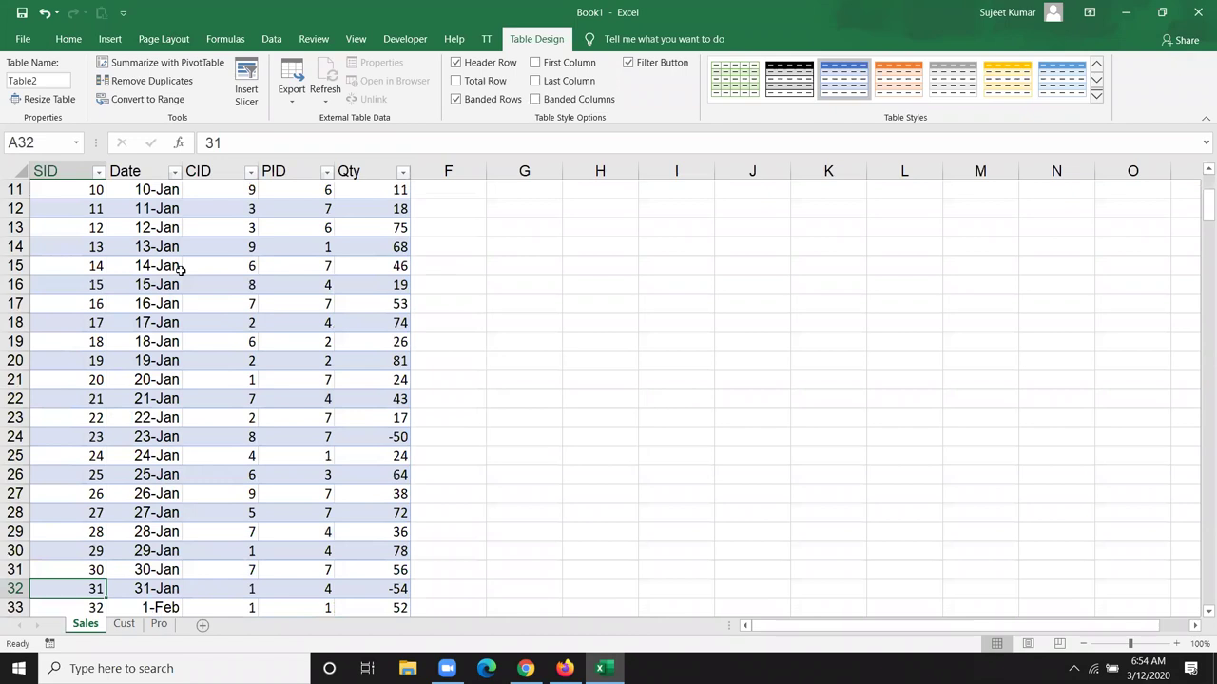
key(ctrl+Home)
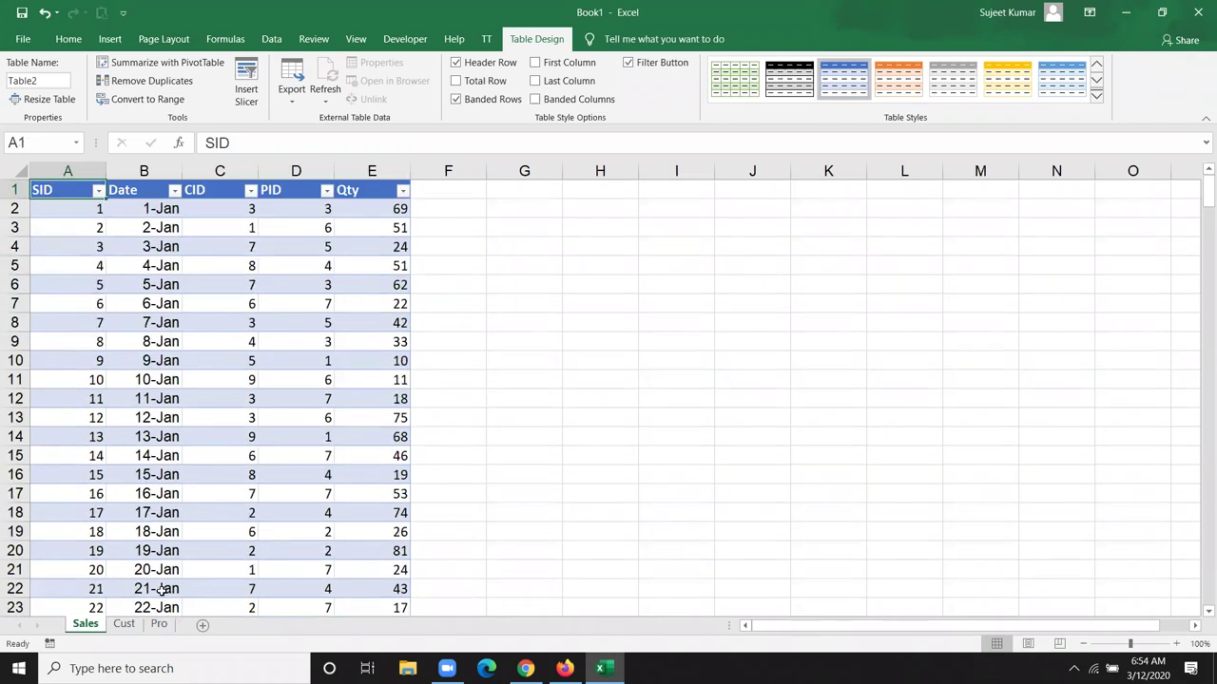
click(124, 623)
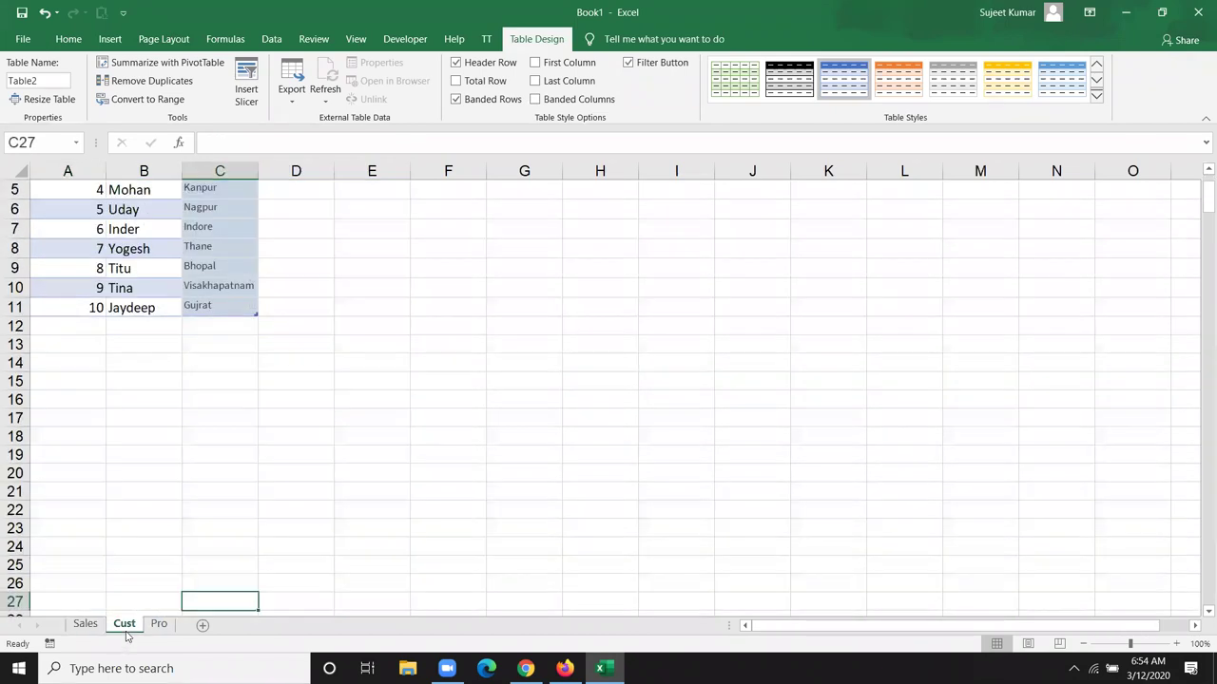
Step: Enter ID 11 in A12 so the Cust table gains a new row
click(86, 235)
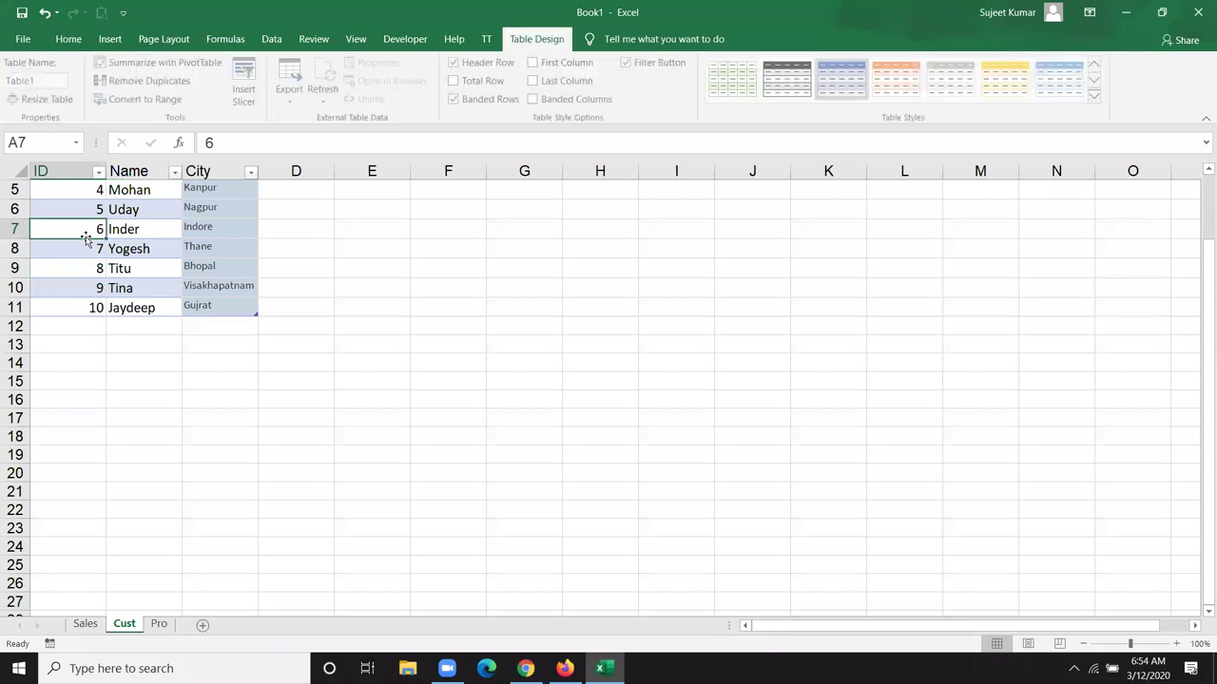
key(ctrl+Home)
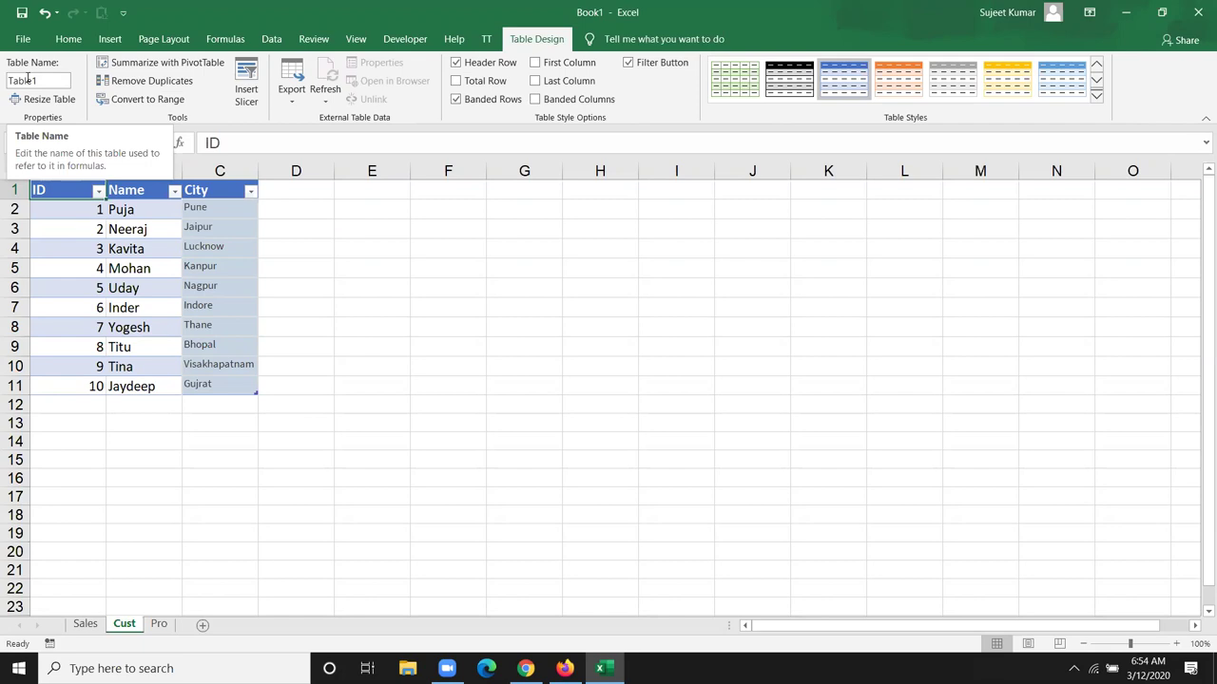
click(95, 404)
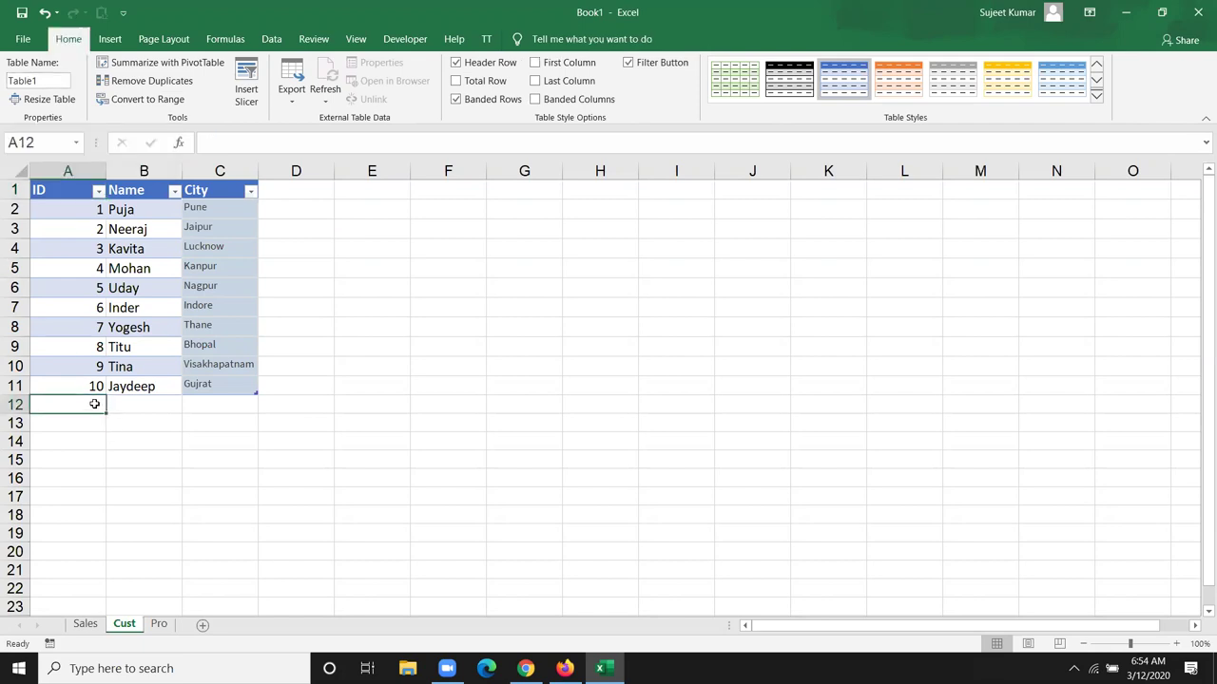
text(11)
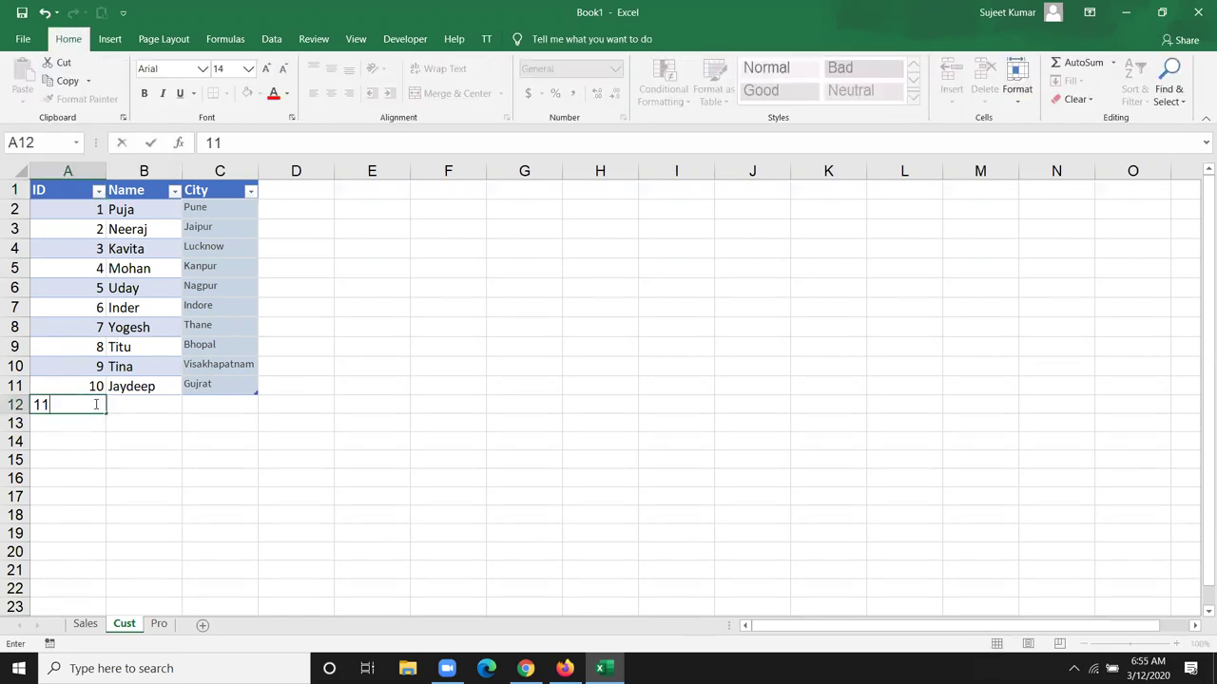
key(Return)
Step: Enter the new customer's name in B12 and type Muzaffarpur as the city
click(160, 400)
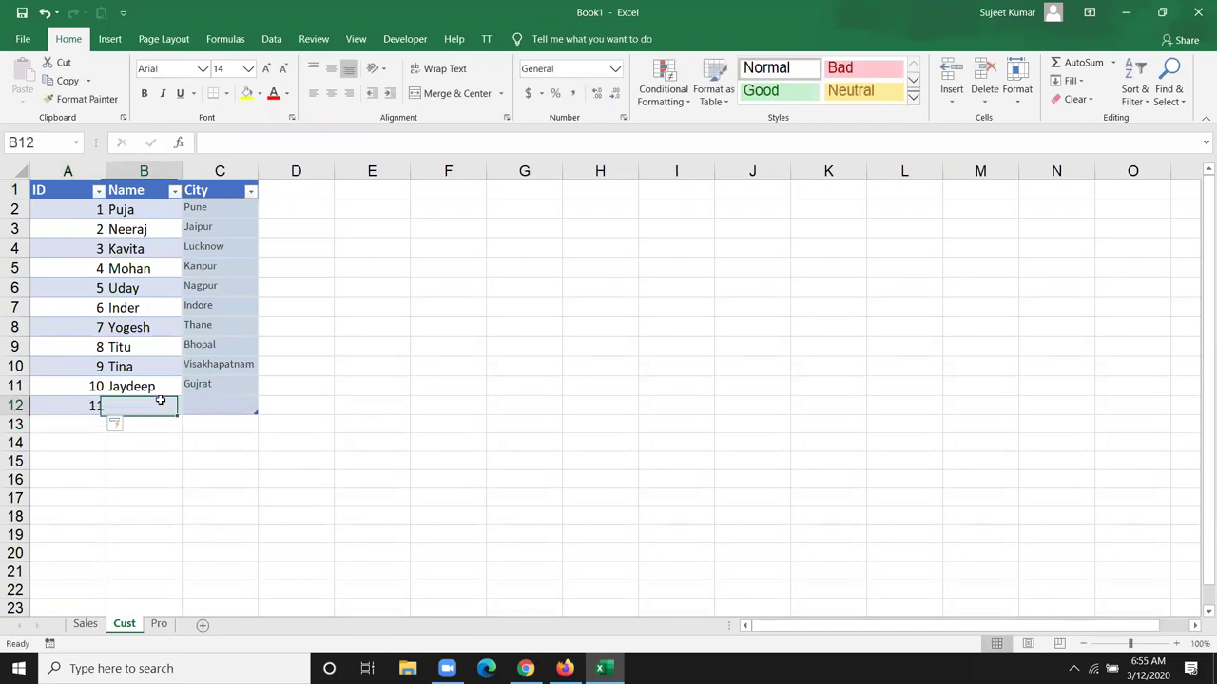
text(Puja)
key(BackSpace)
key(BackSpace)
key(BackSpace)
key(BackSpace)
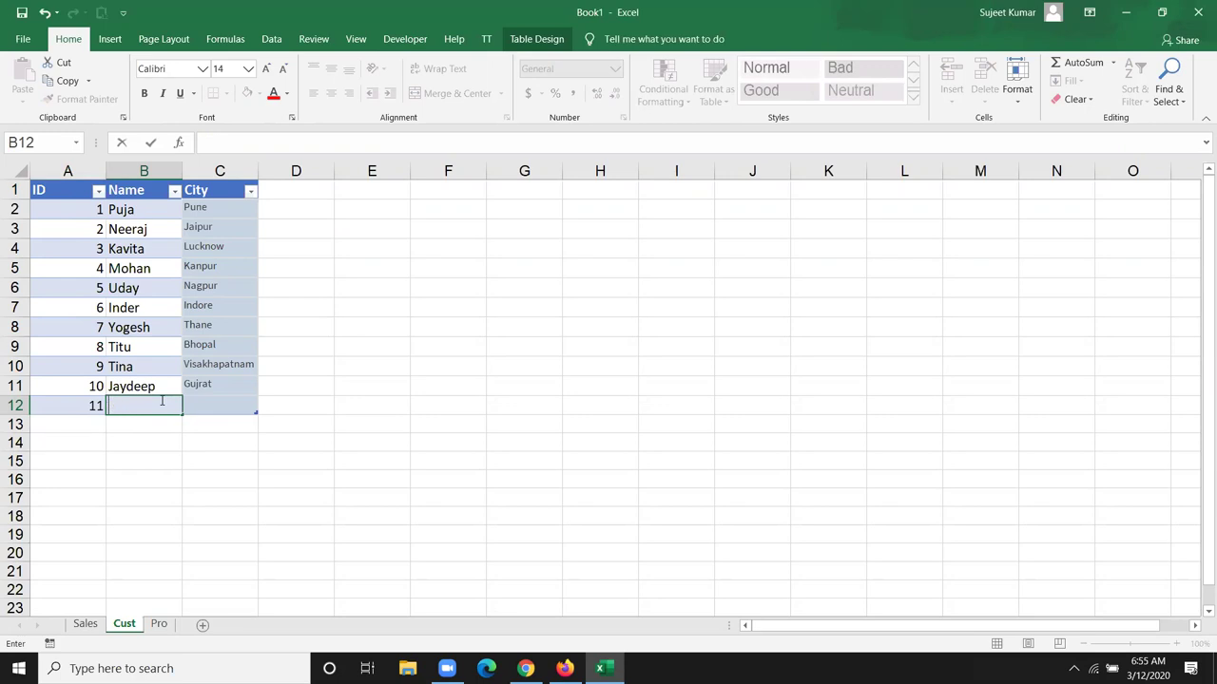
text(Neetu)
key(Tab)
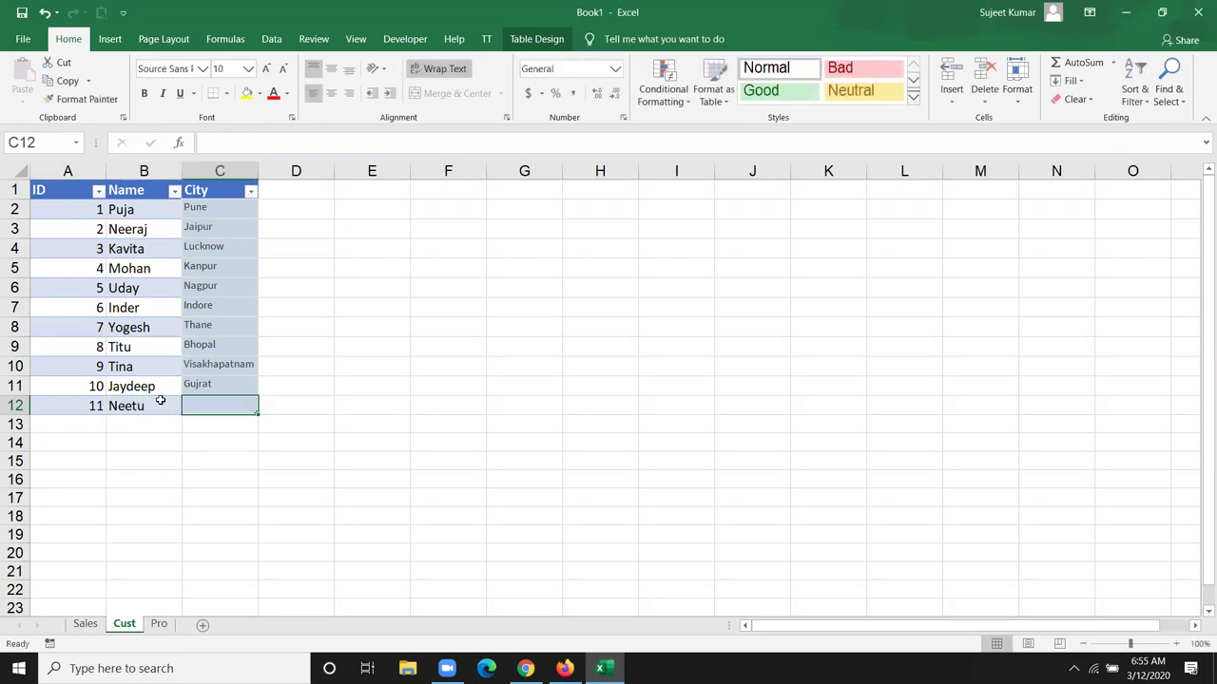
text(Muz)
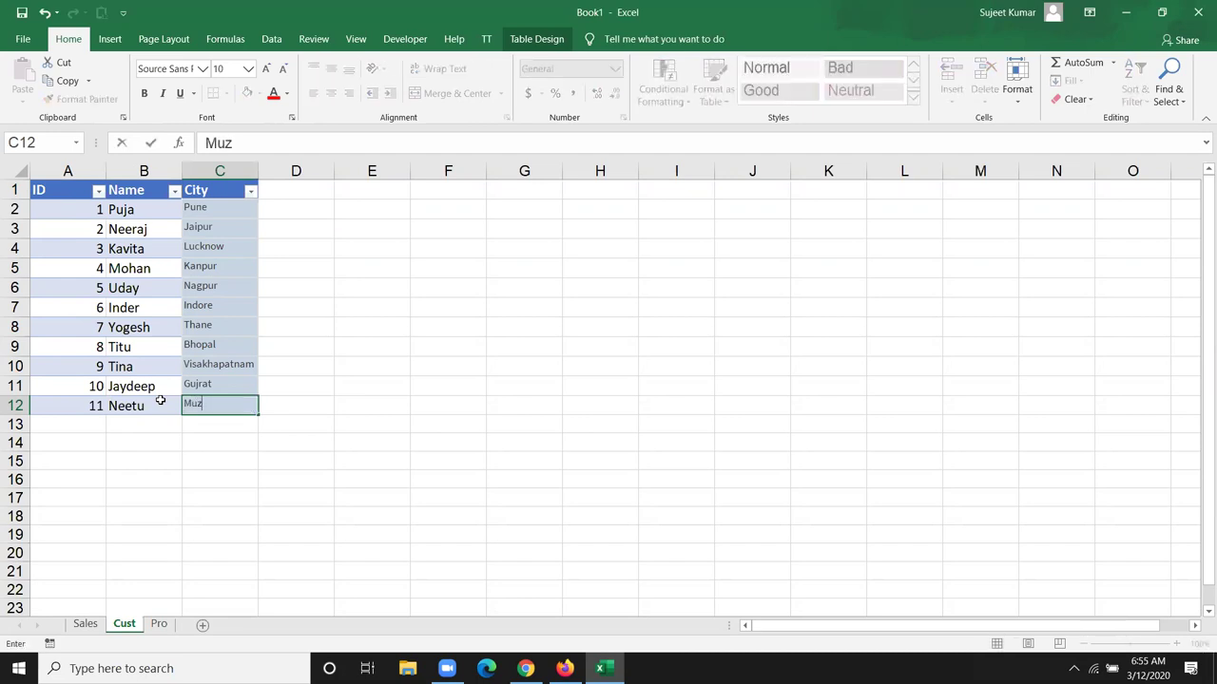
text(affar)
text(pur)
Step: Commit Muzaffarpur in C12 and start a COUNT formula in E5
key(Return)
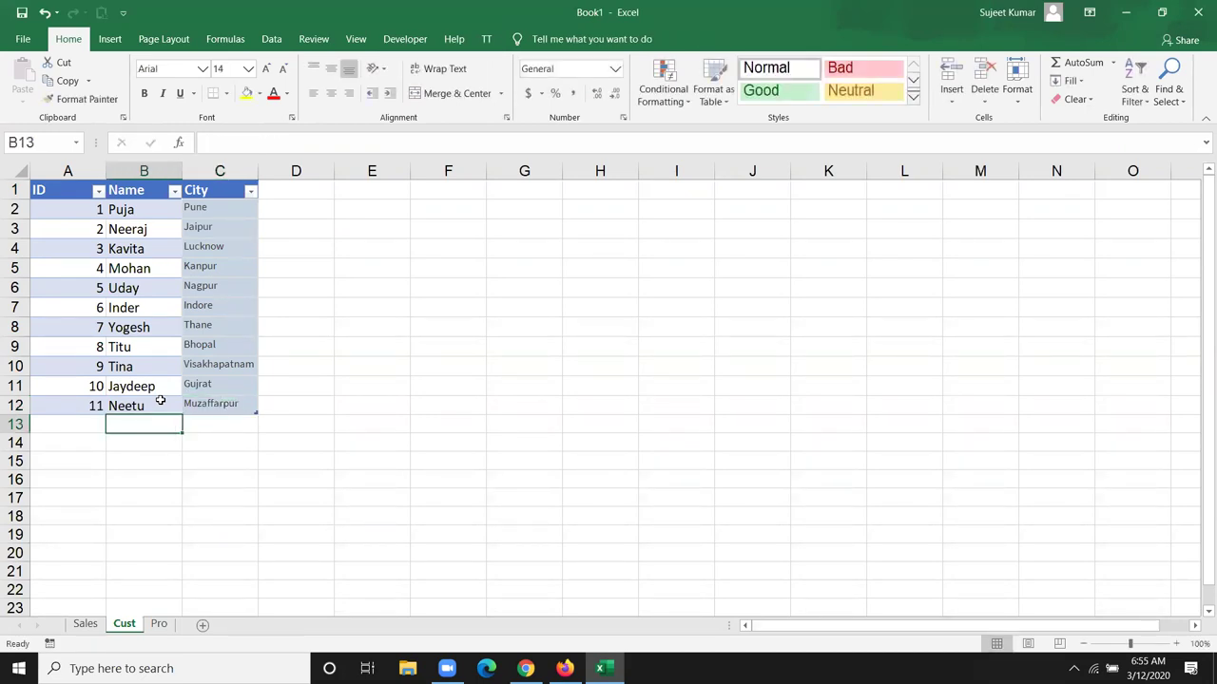
click(240, 295)
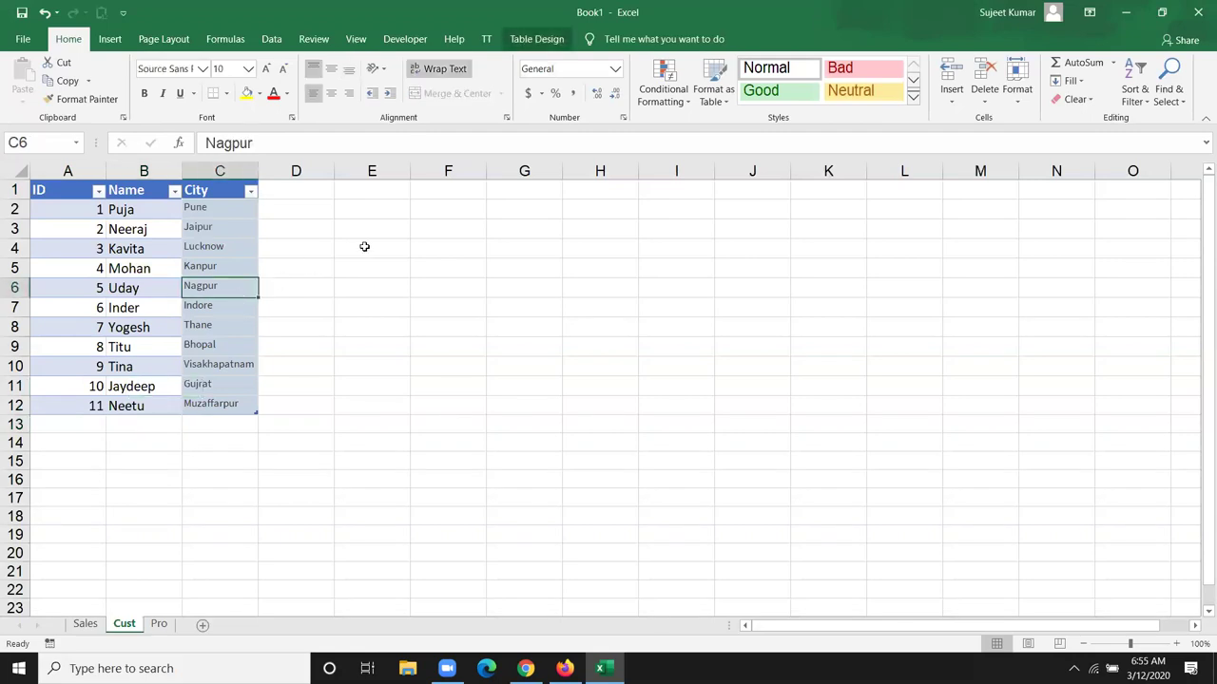
click(393, 260)
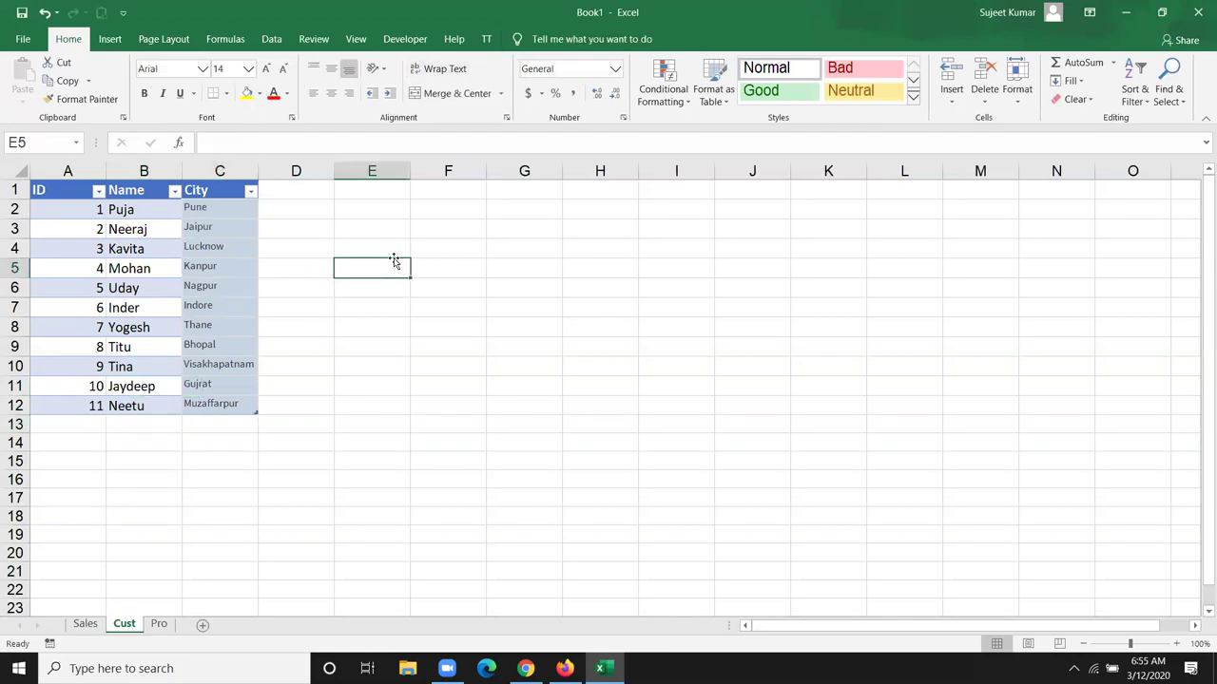
text(=cou)
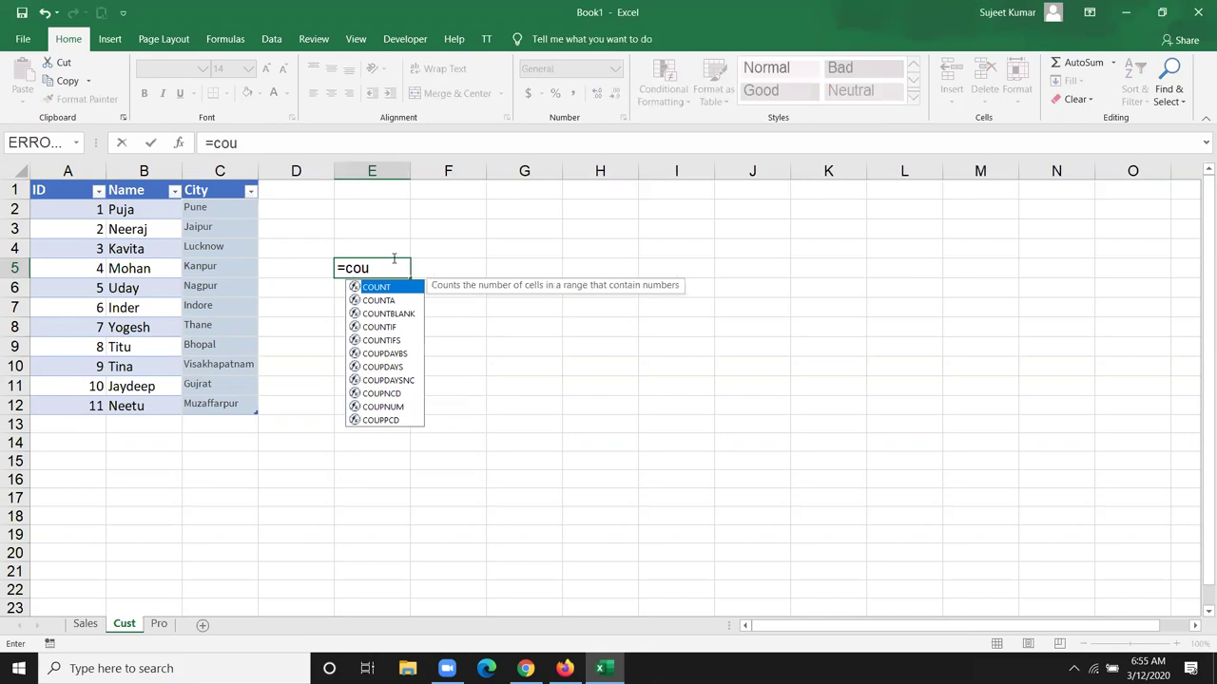
key(Escape)
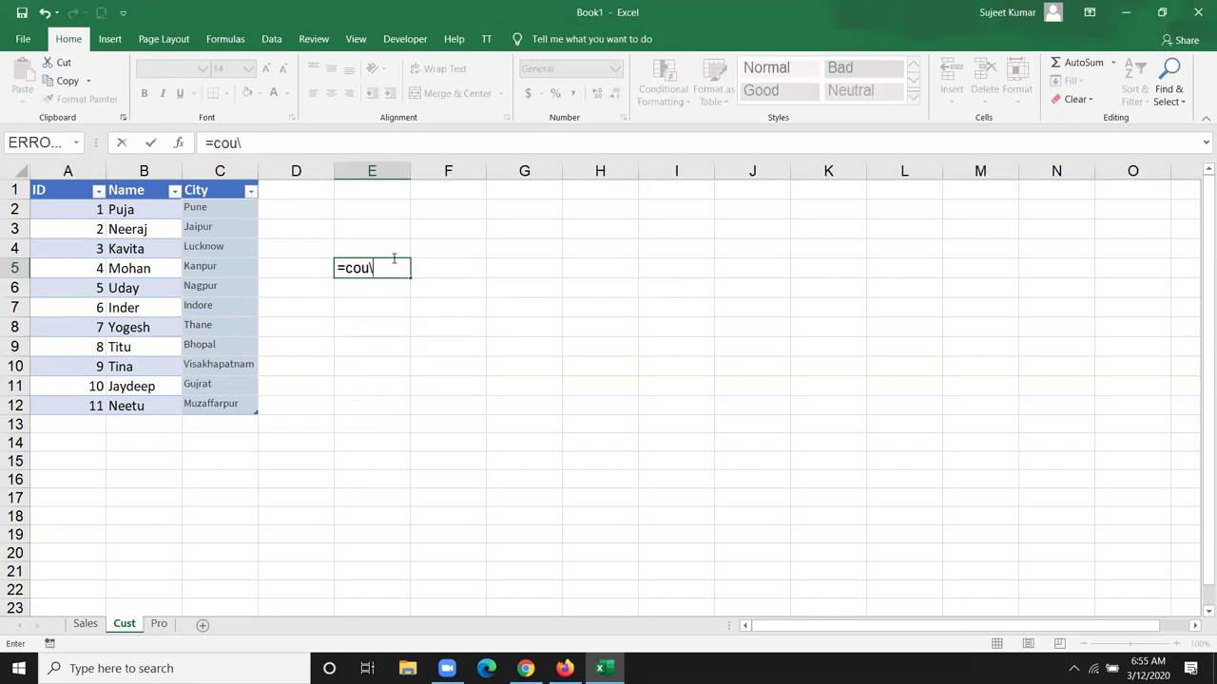
key(BackSpace)
key(Tab)
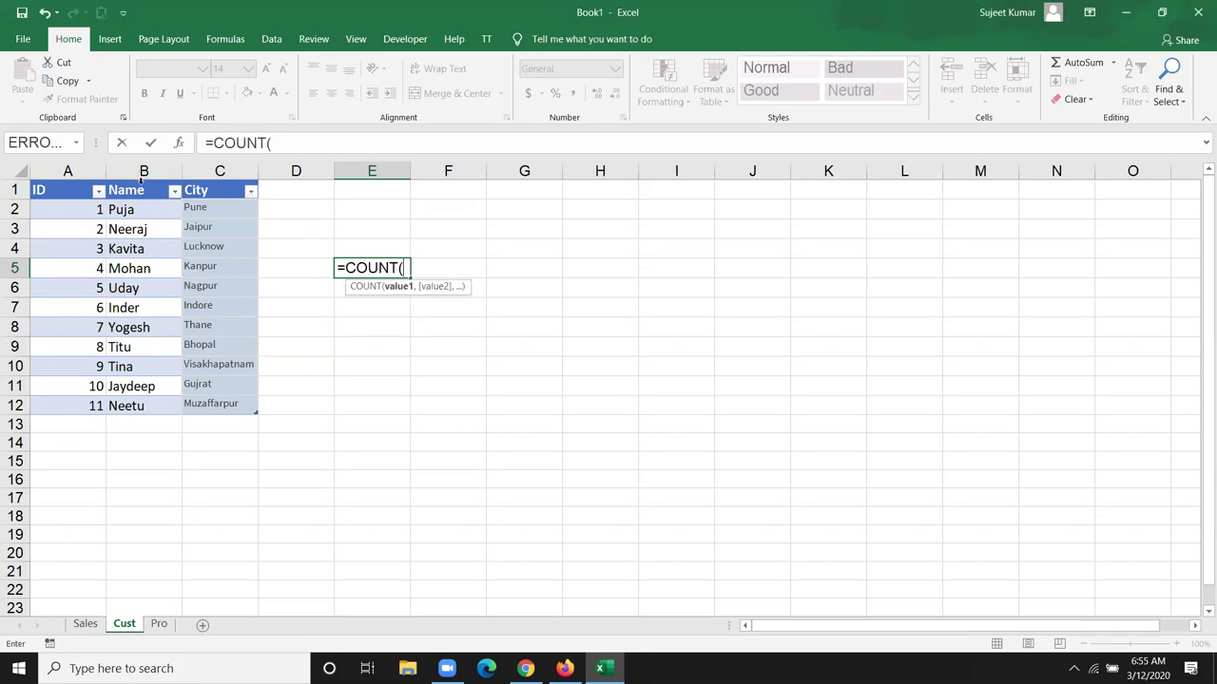
Step: Point the COUNT formula at the Name column, commit it, and select E4:E5
click(142, 176)
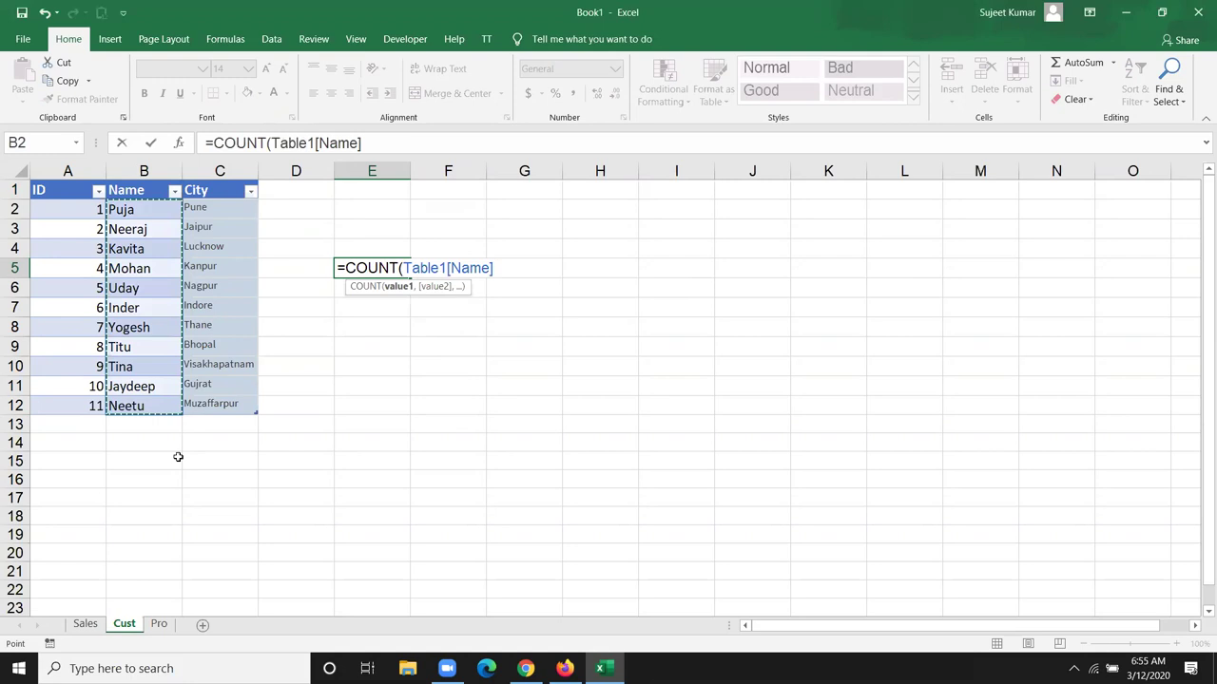
click(257, 292)
key(Return)
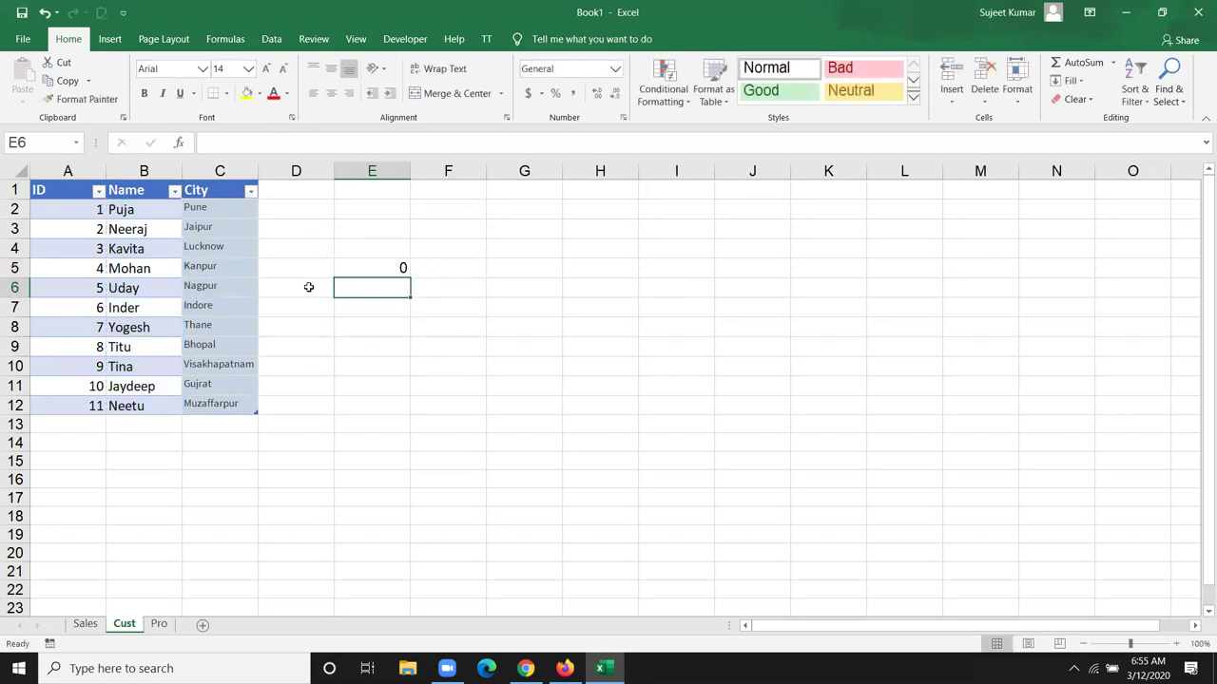
click(380, 267)
drag(379, 267, 371, 249)
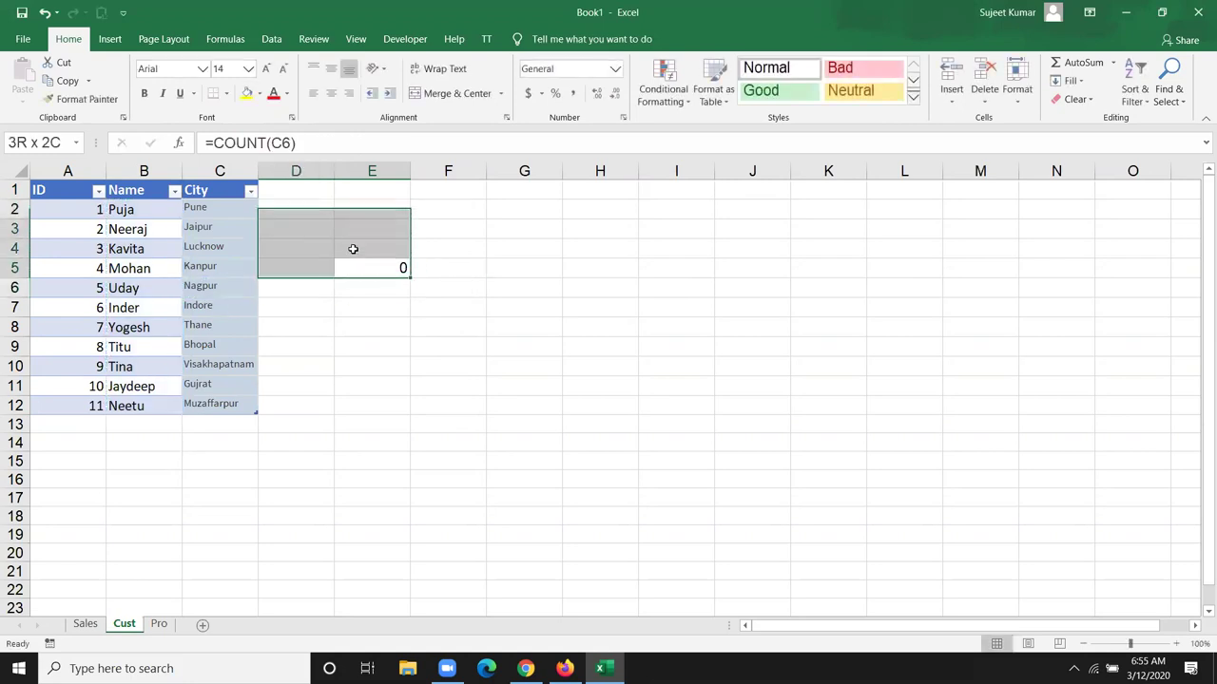
Step: Replace E5 with a COUNTA over the whole Name column including header, returning 12
click(371, 265)
key(Delete)
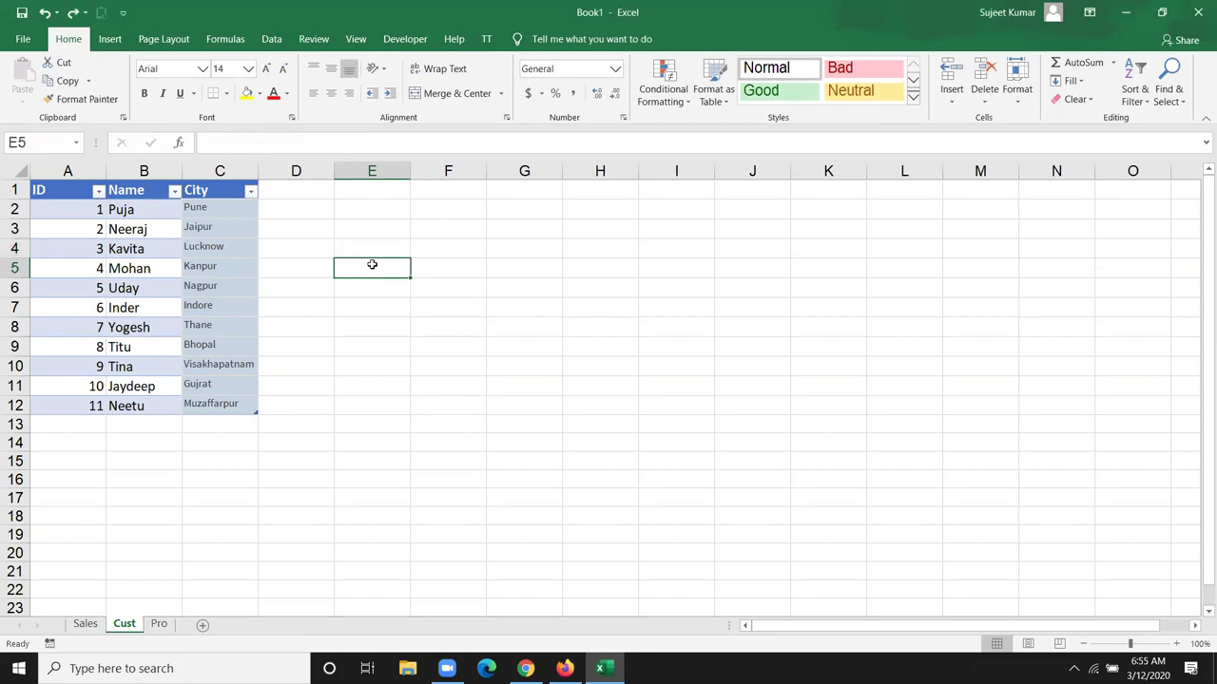
text(=C)
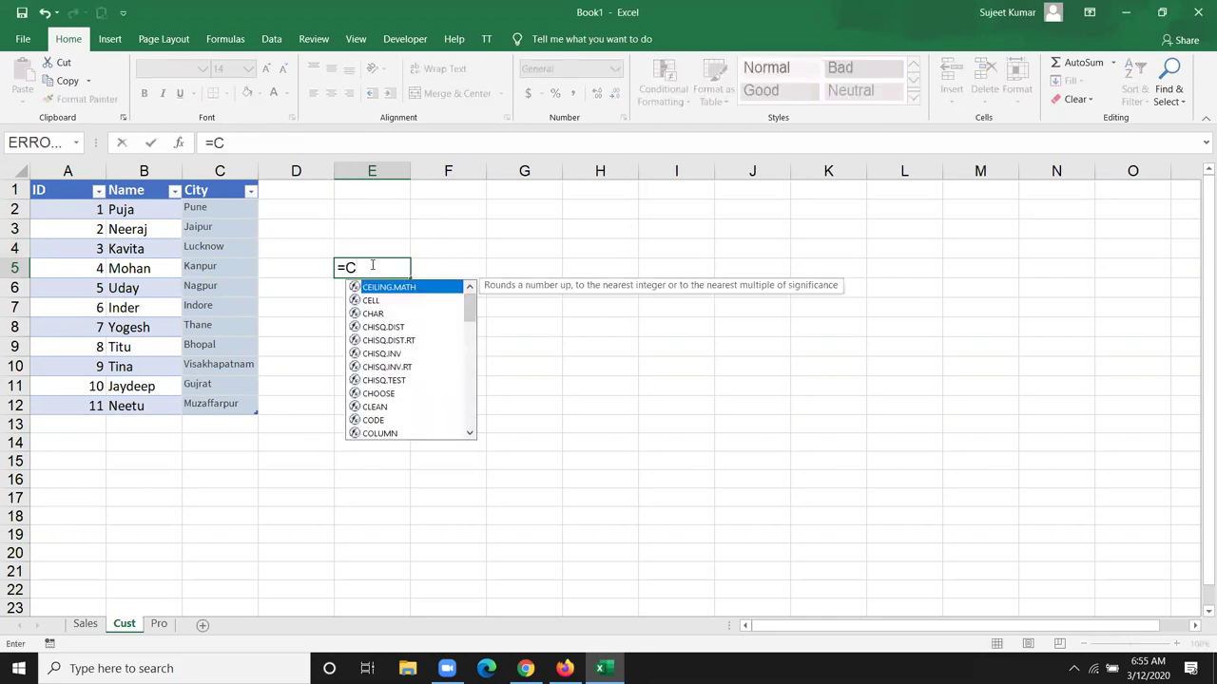
text(OU)
key(Down)
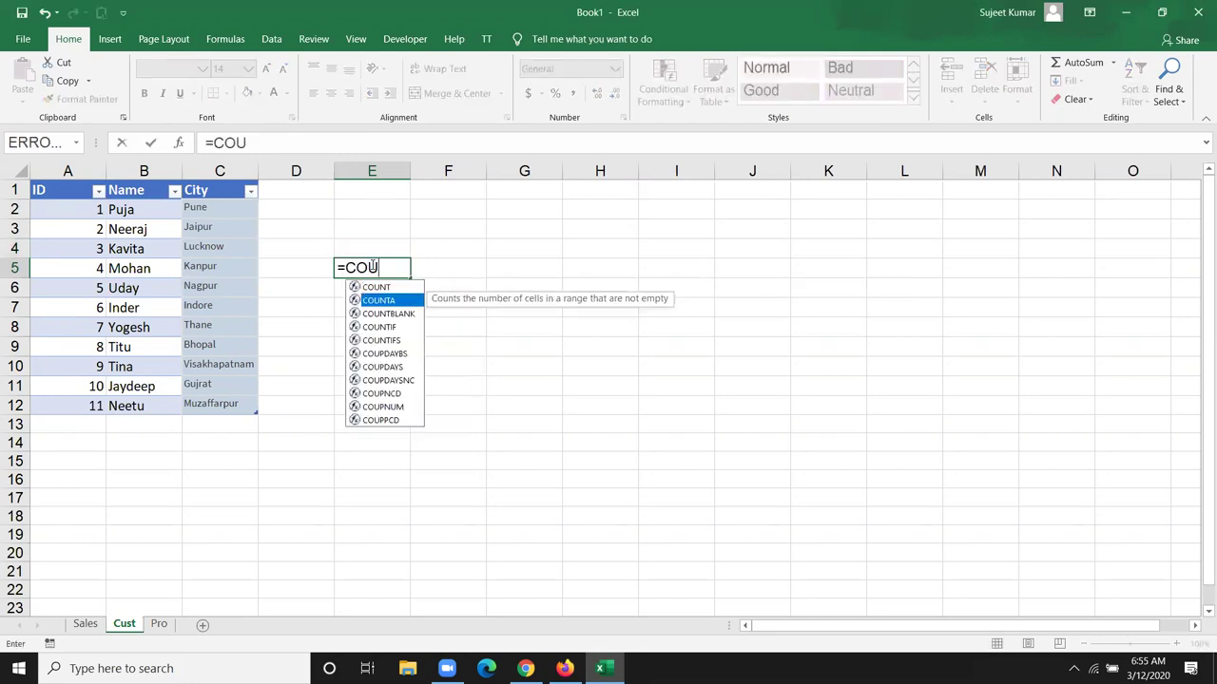
key(Tab)
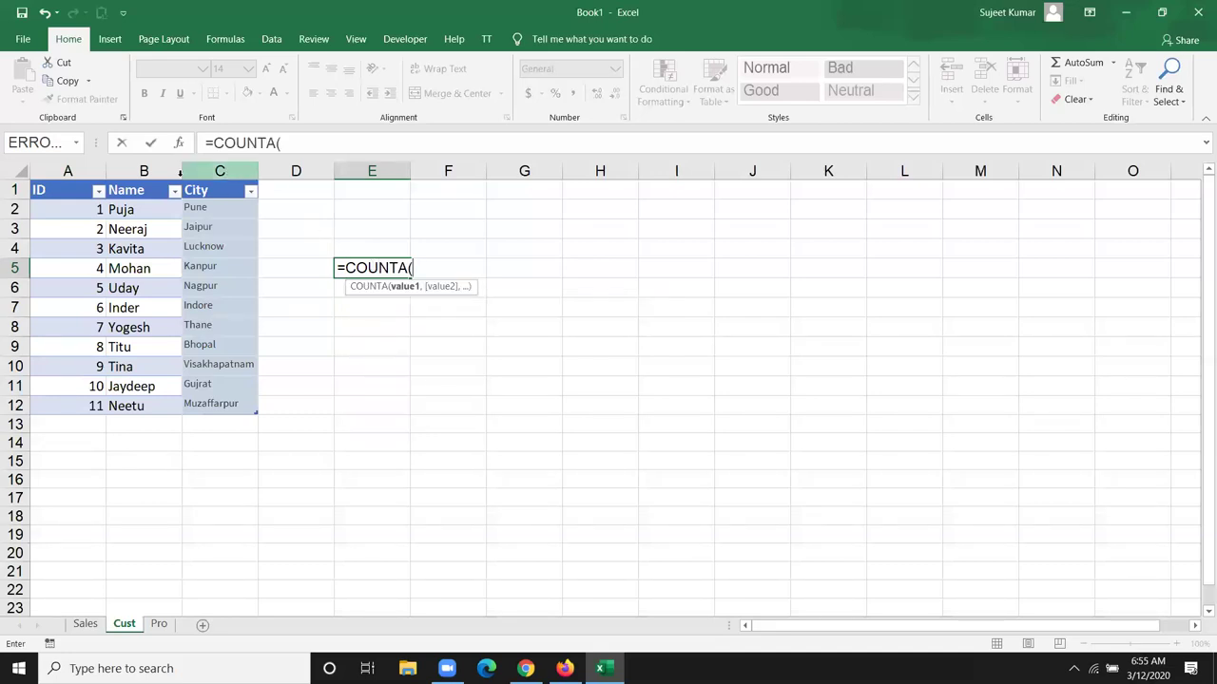
click(133, 171)
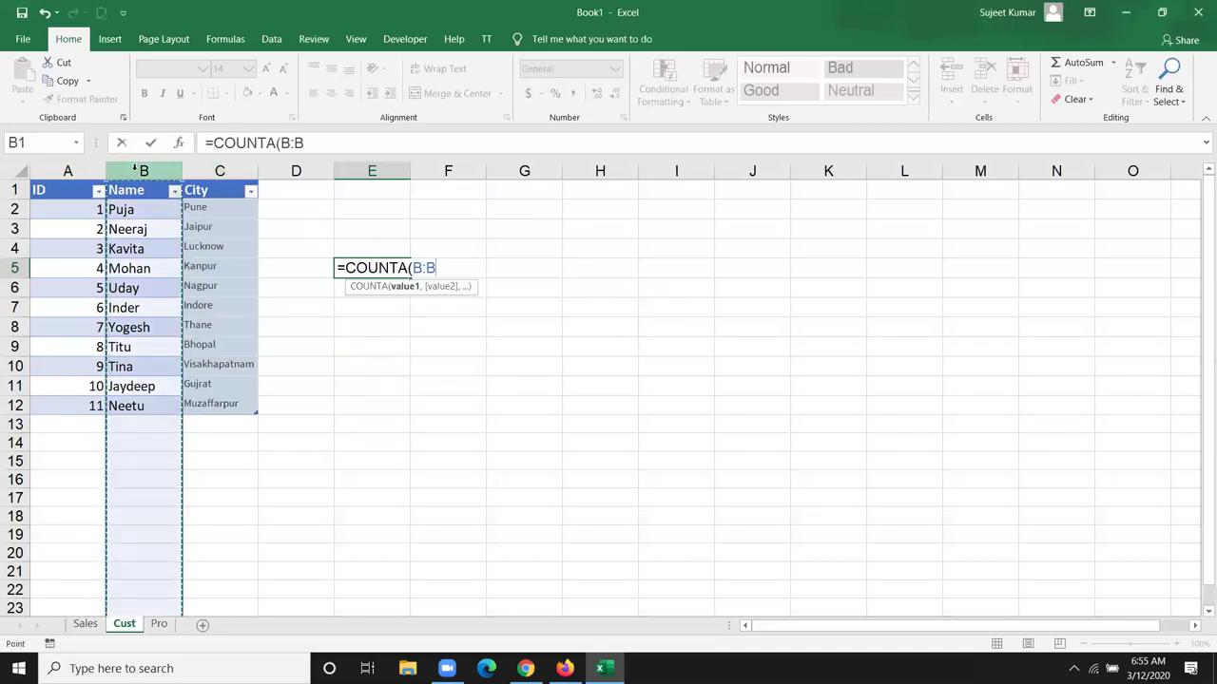
drag(136, 188, 118, 405)
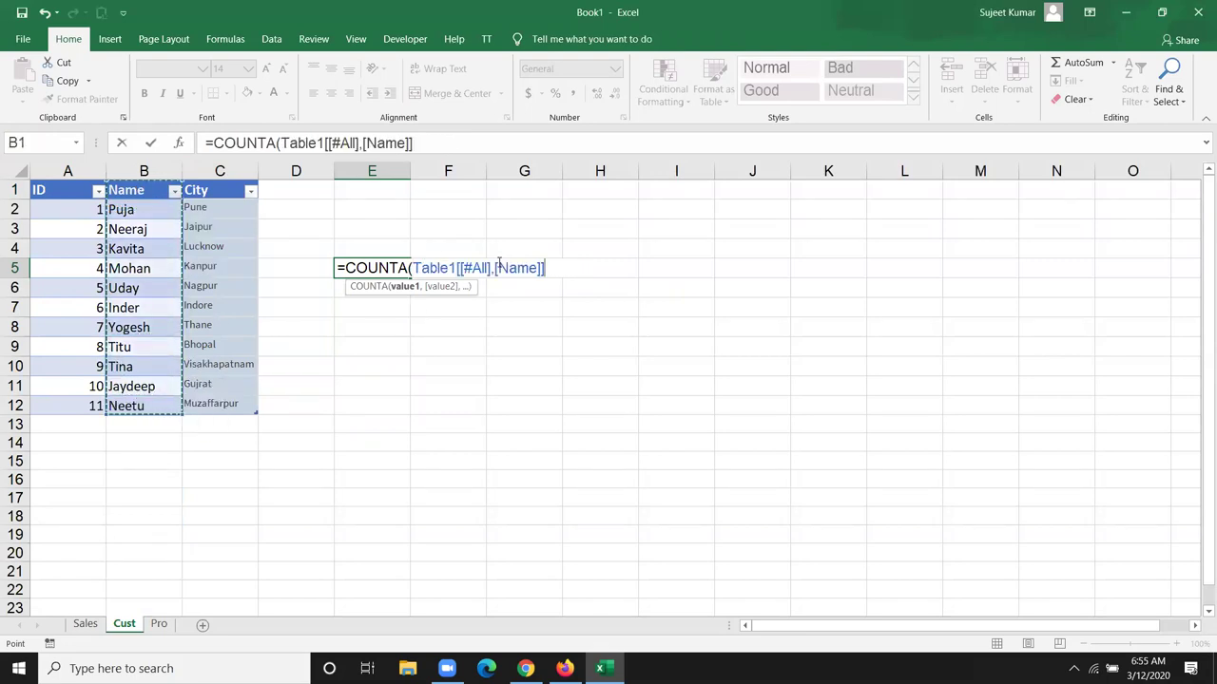
key(Return)
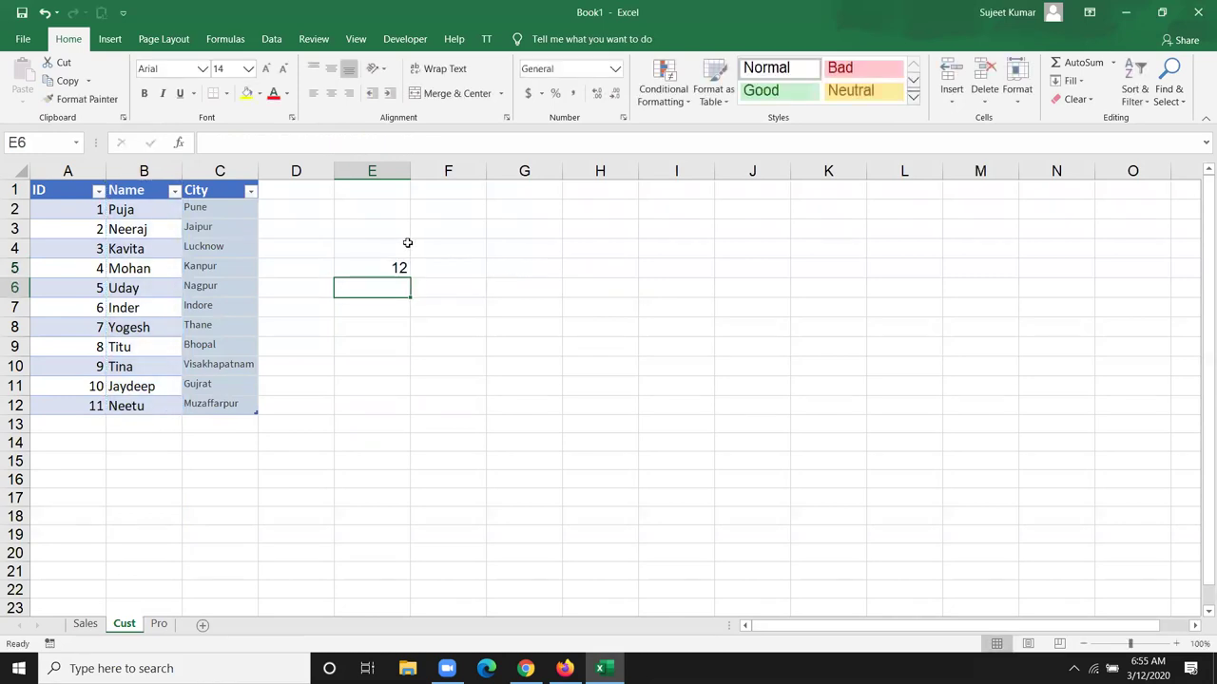
click(84, 418)
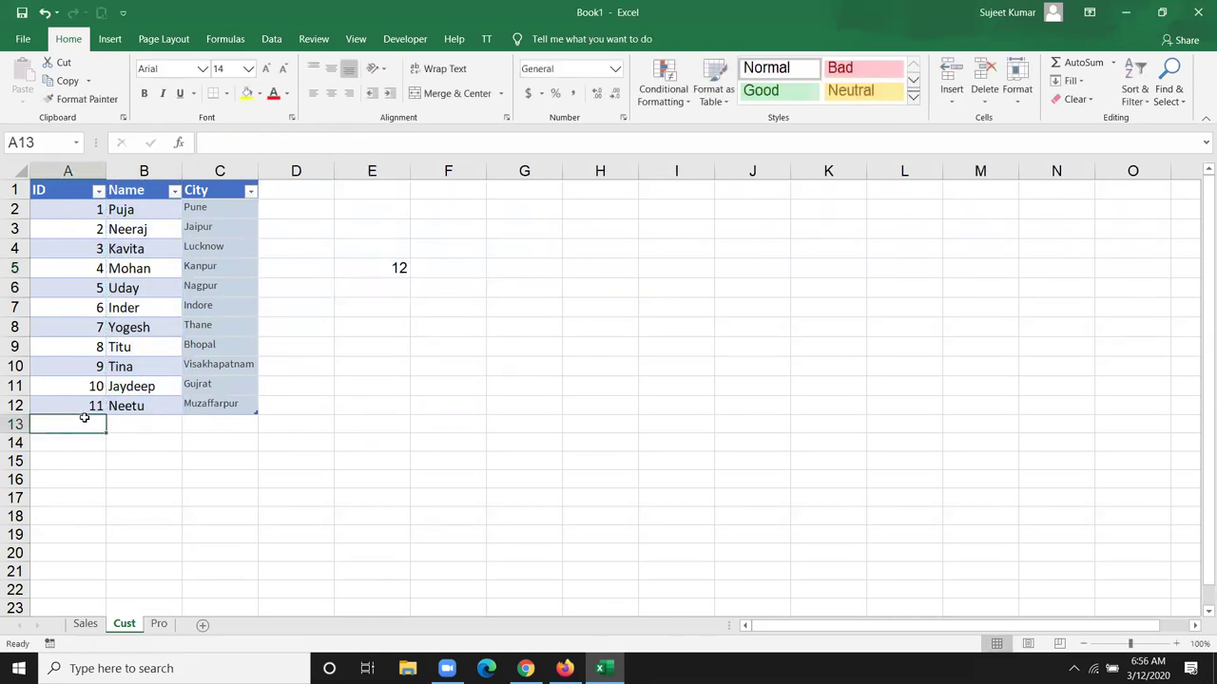
Step: Add row 13 with ID 12, the new customer's name, and Muzaffarpur filled down via Ctrl+D
text(12)
key(Return)
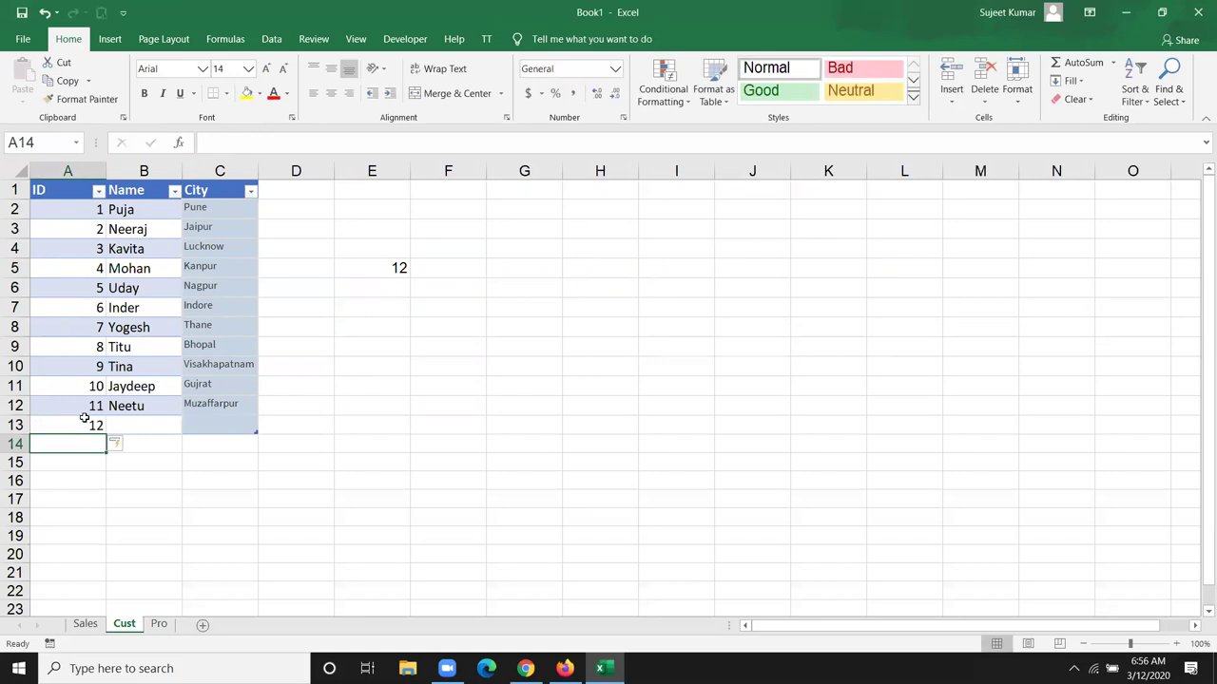
key(Up)
key(Right)
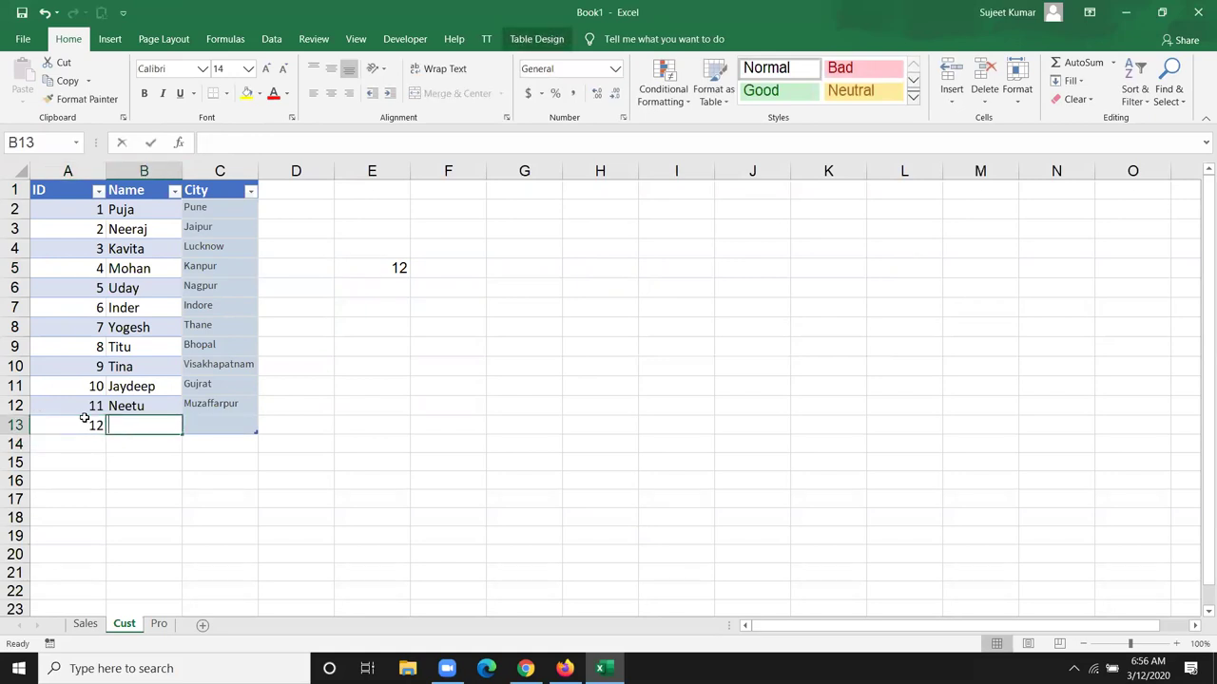
text(i)
key(BackSpace)
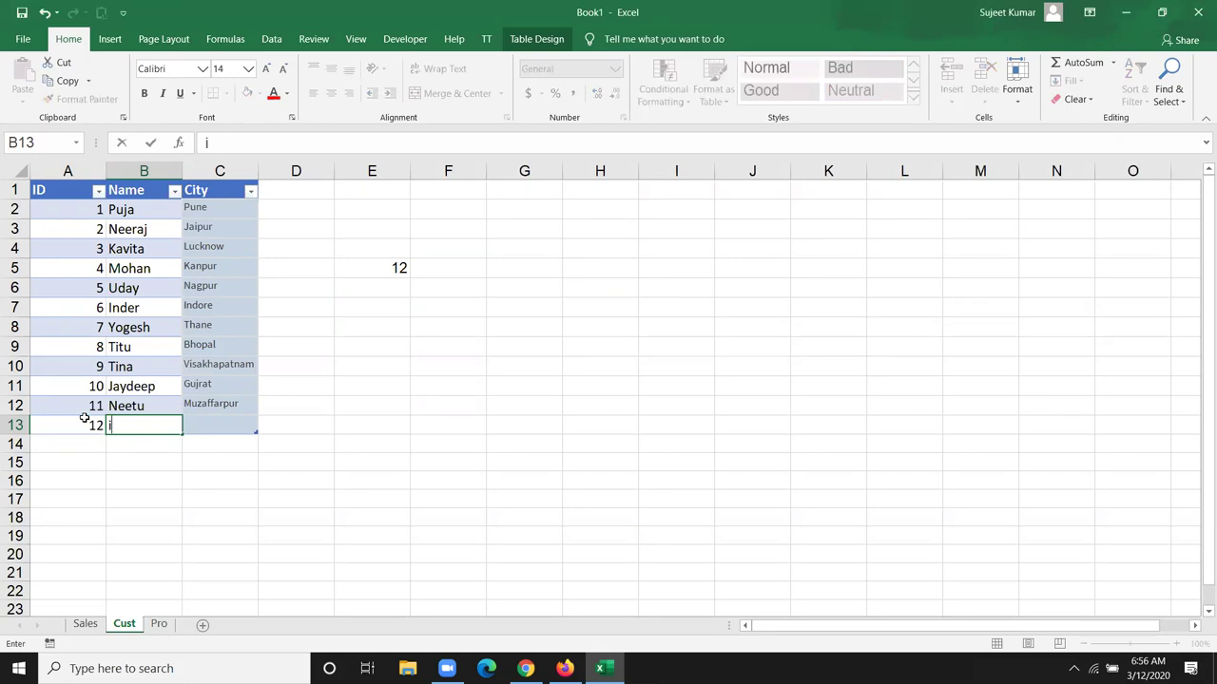
text(NDU)
key(Return)
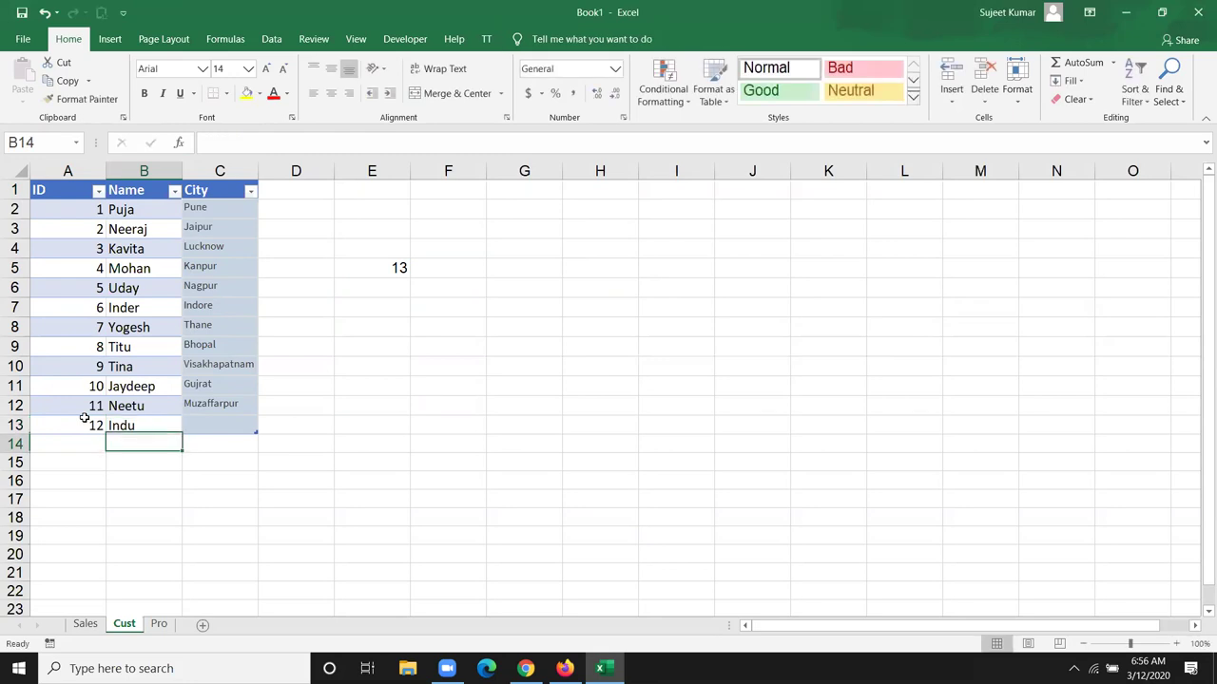
click(234, 420)
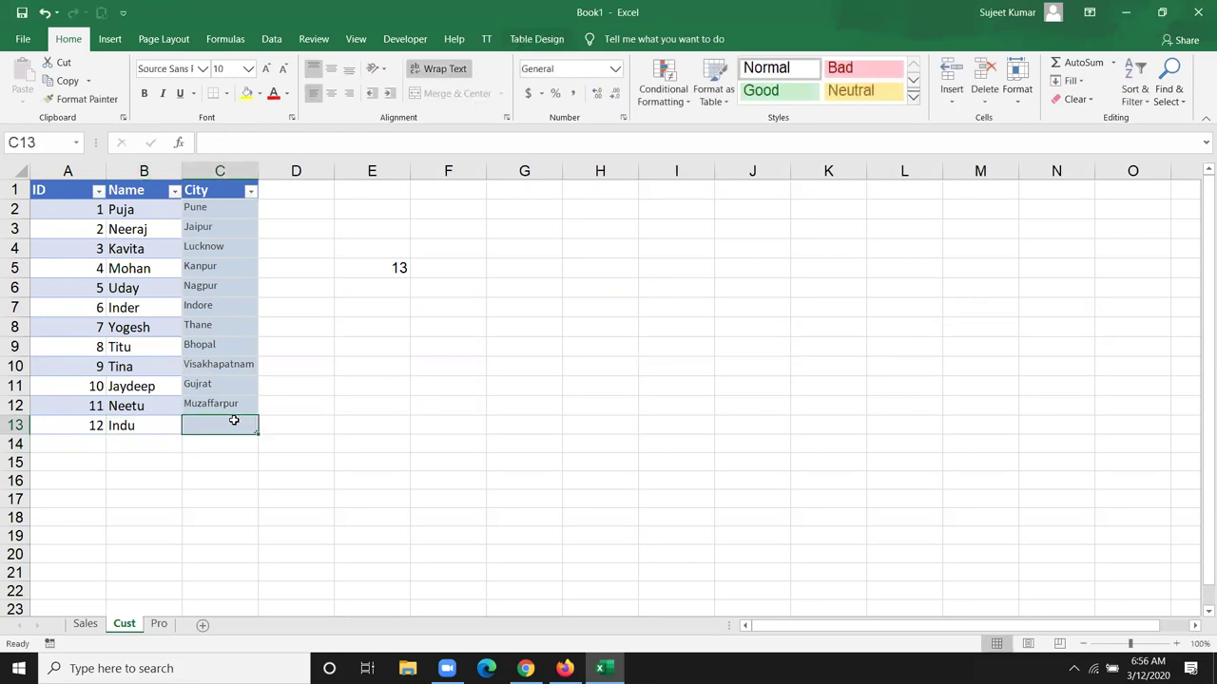
key(ctrl+d)
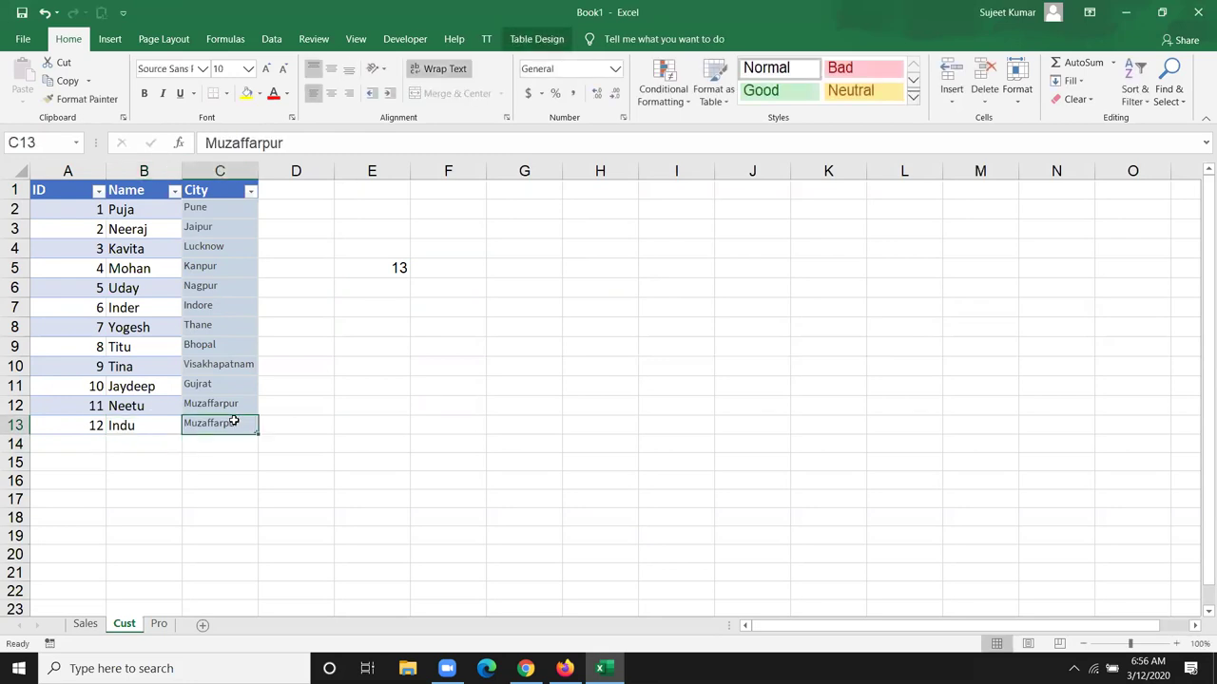
Step: Inspect E5's COUNTA formula, now returning 13, and open Table Design
click(399, 267)
double_click(399, 267)
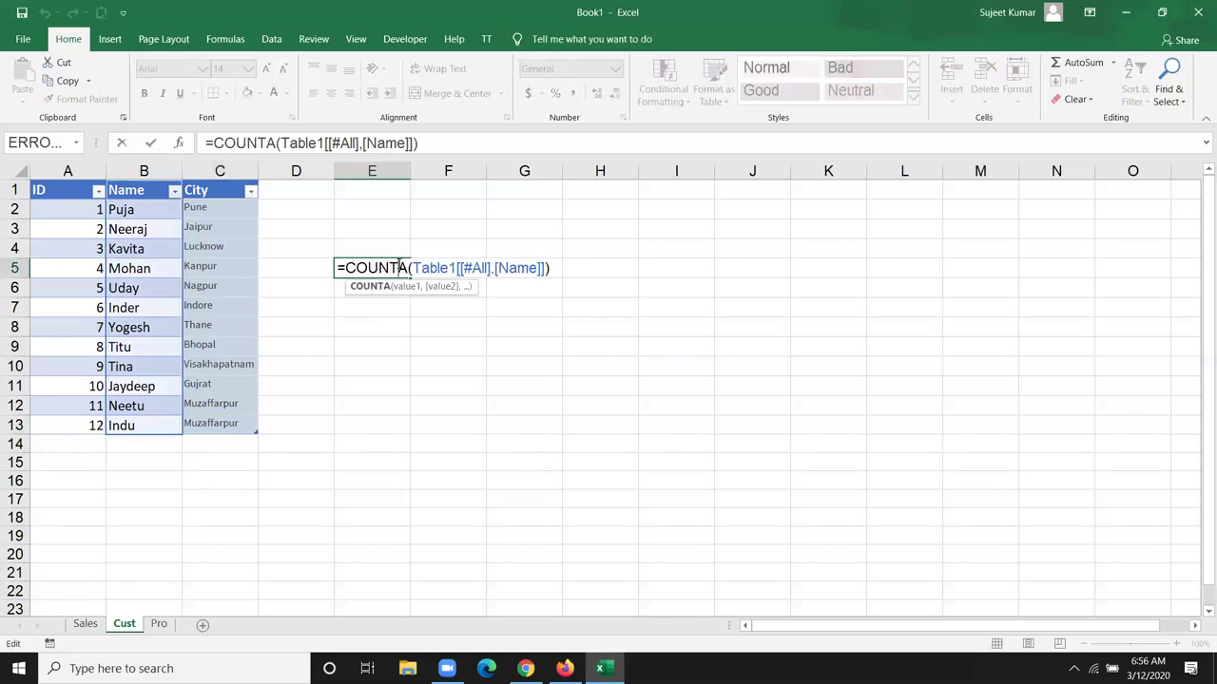
key(Escape)
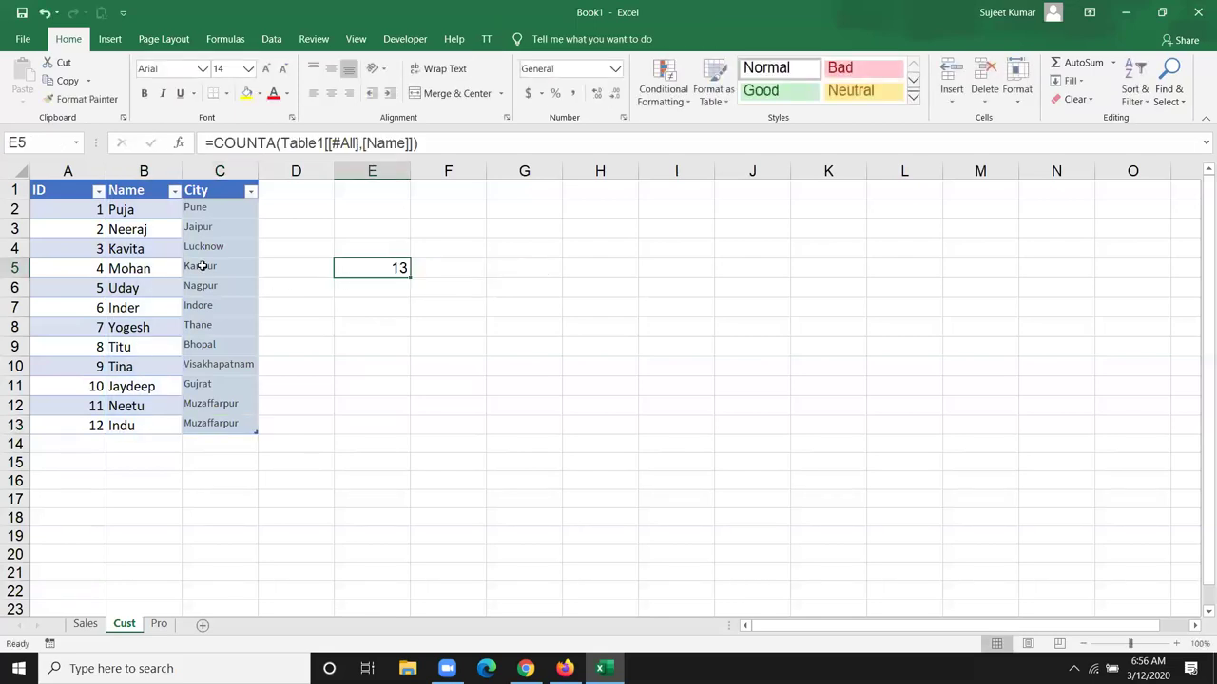
click(201, 268)
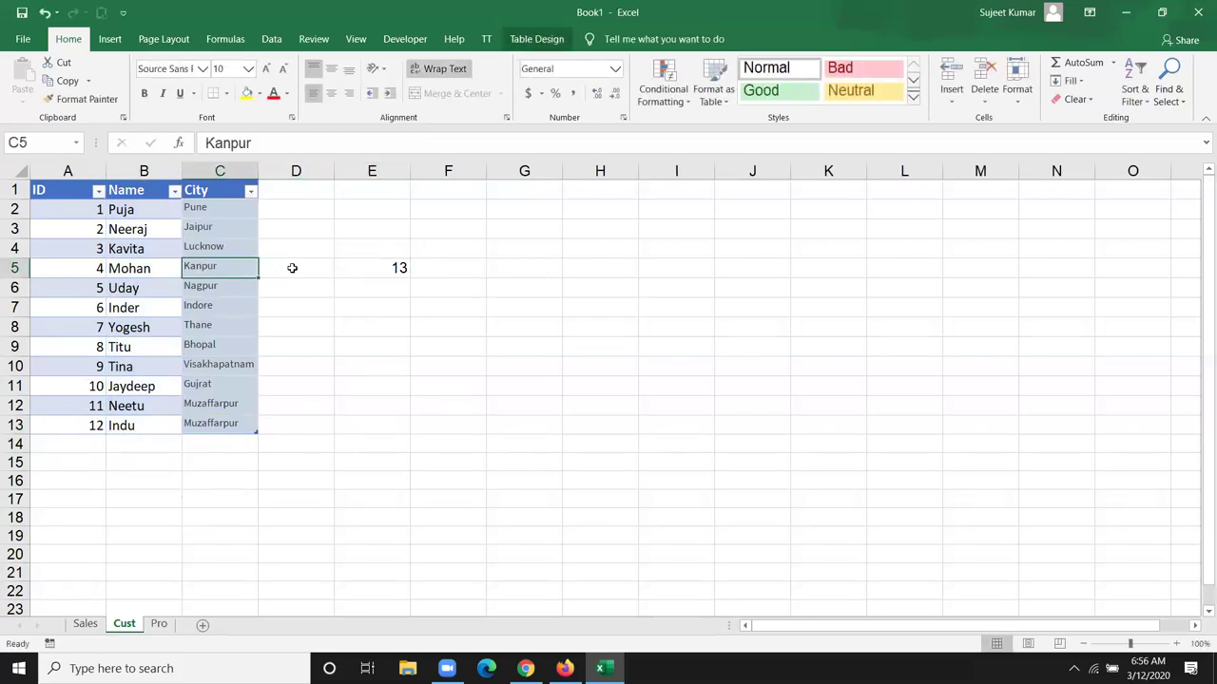
click(525, 39)
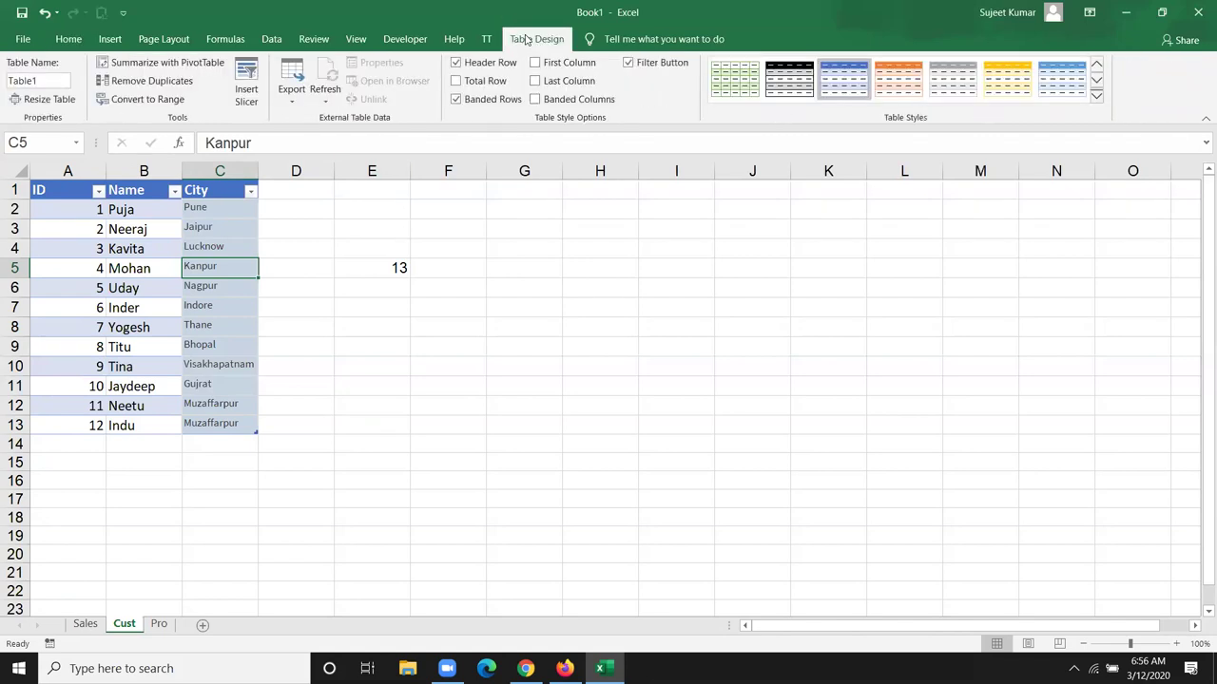
click(1096, 99)
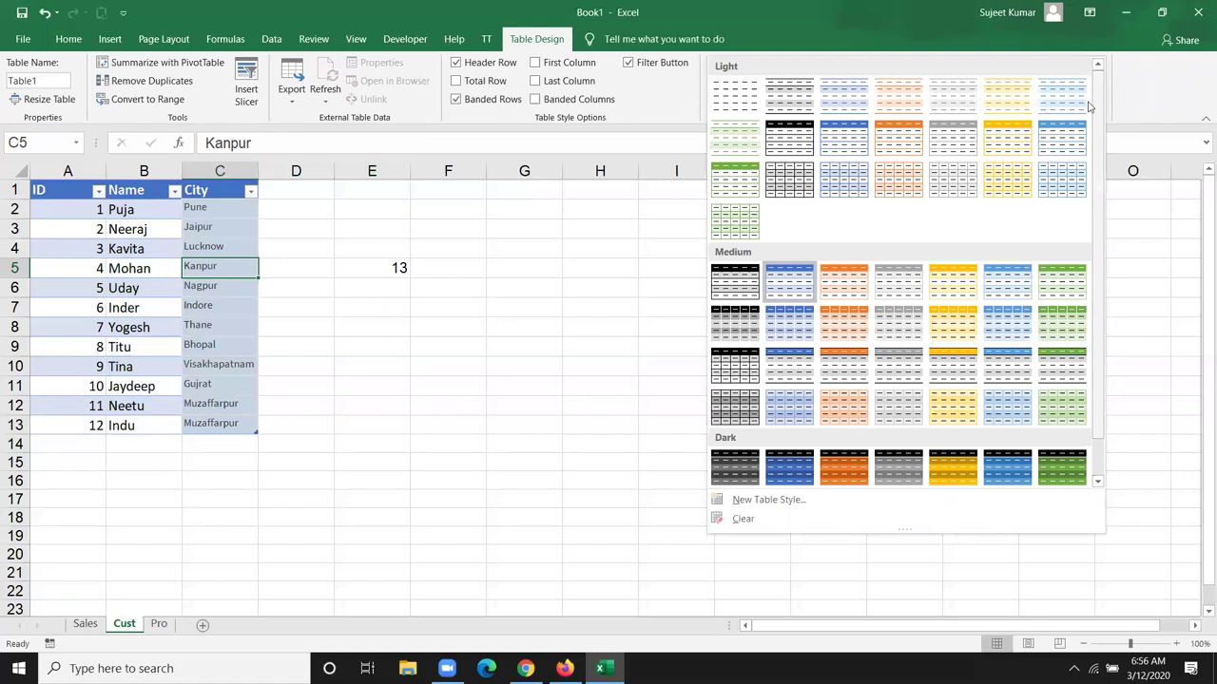
click(661, 99)
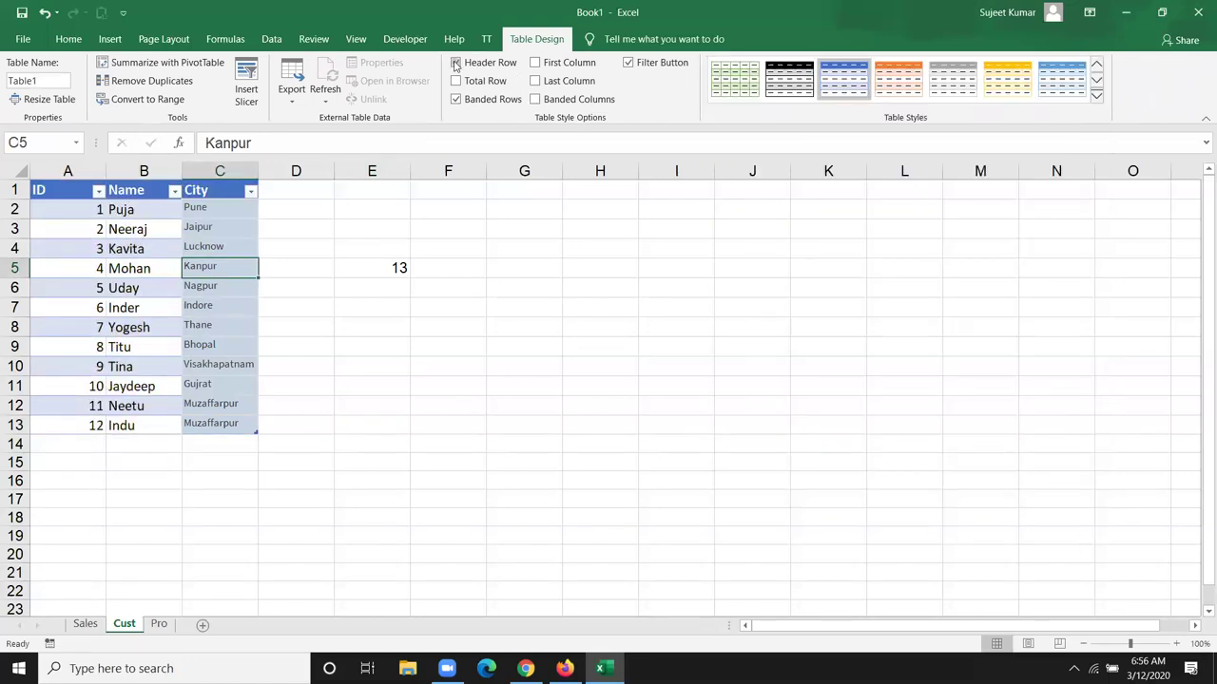
click(455, 62)
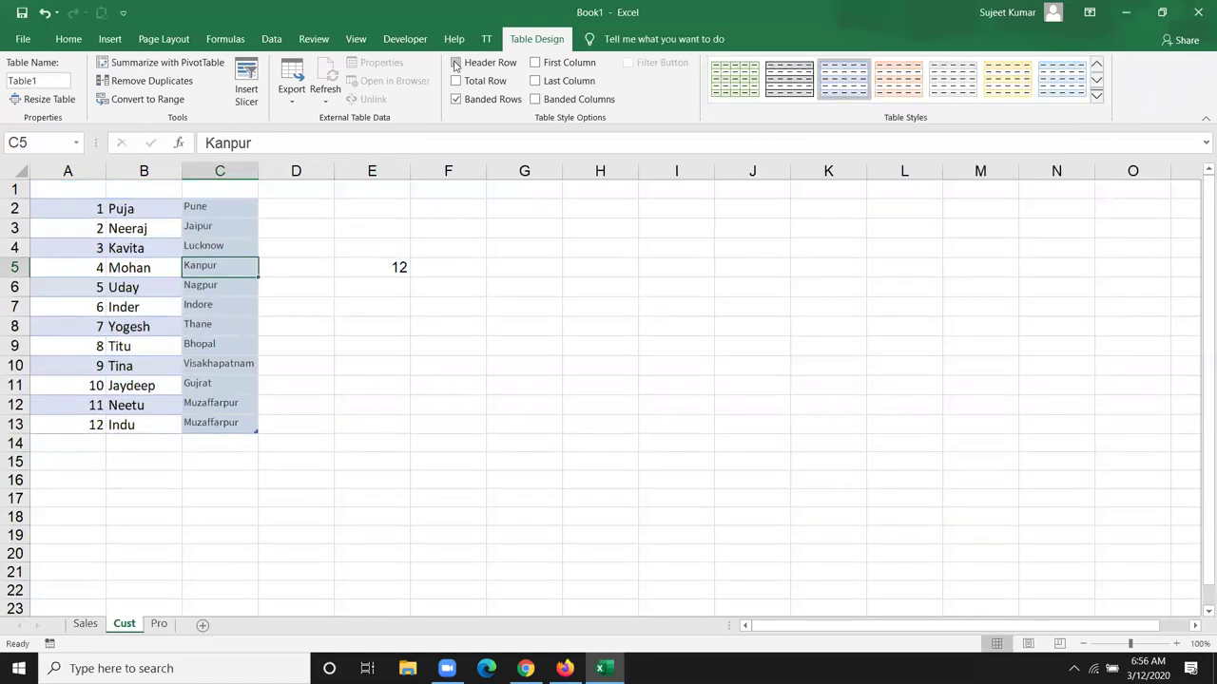
click(455, 63)
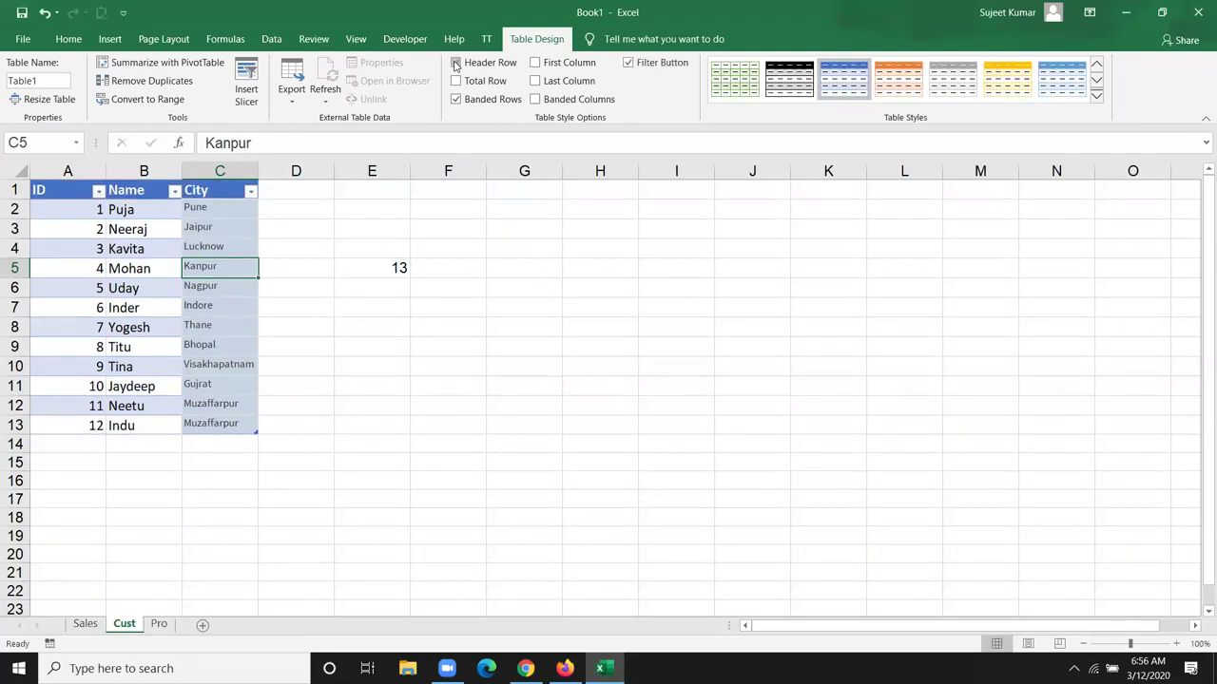
click(456, 81)
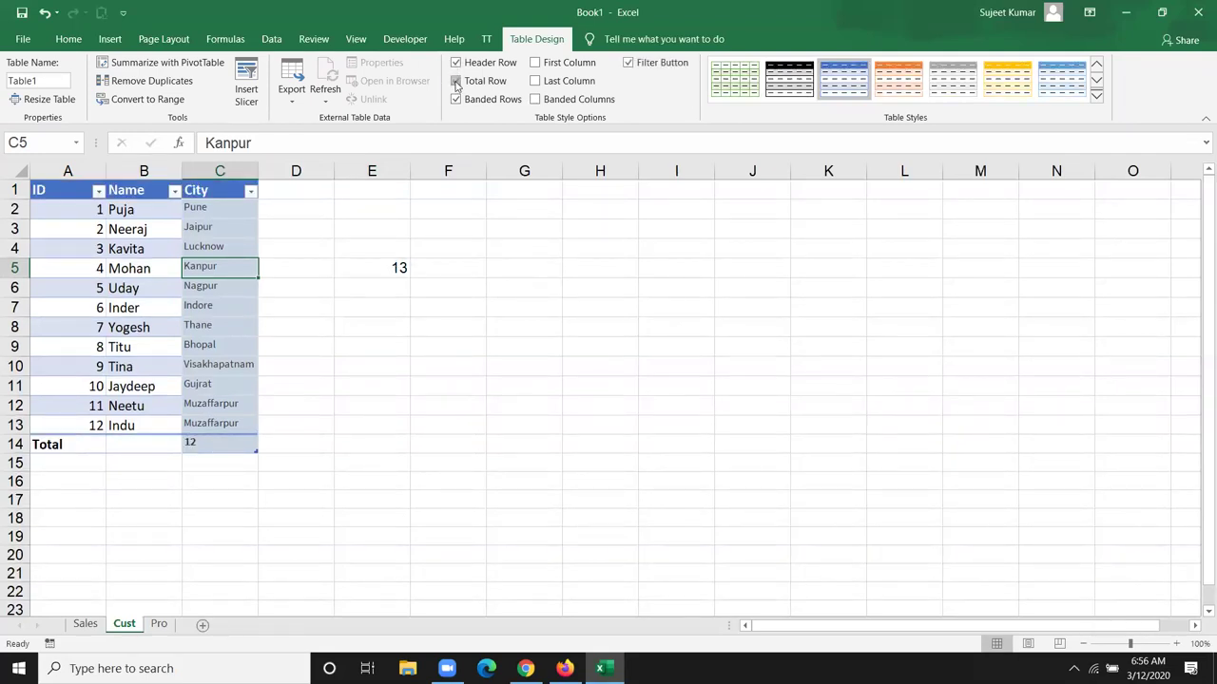
click(456, 81)
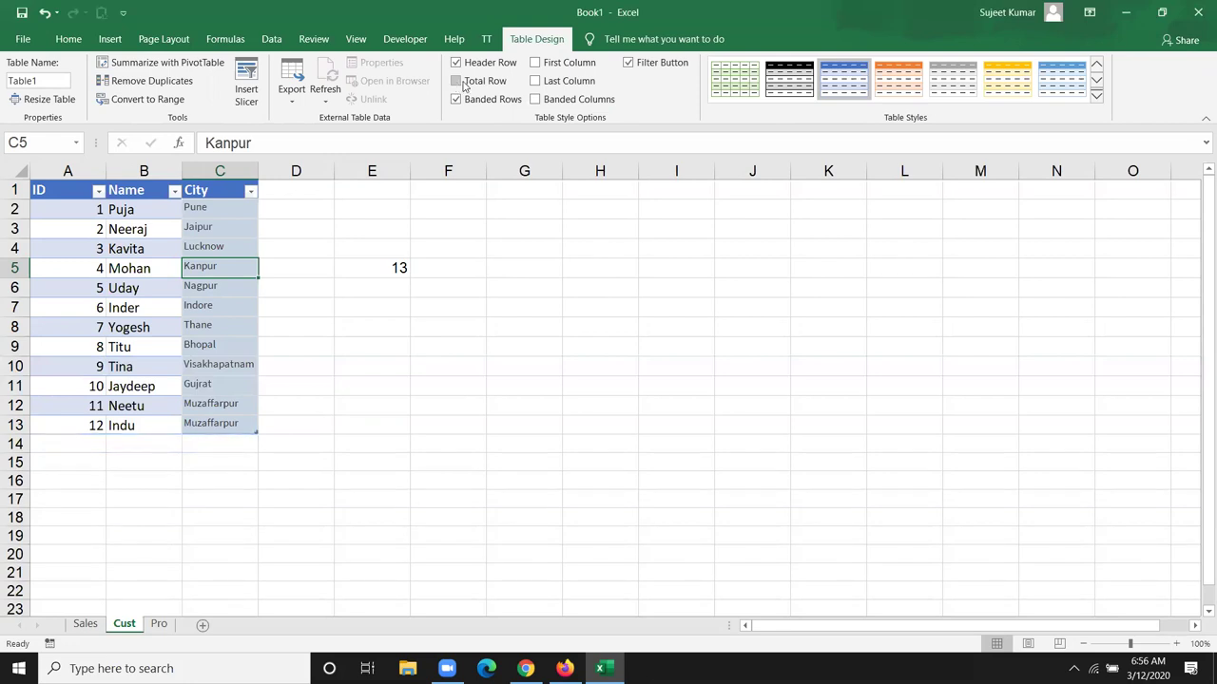
click(453, 101)
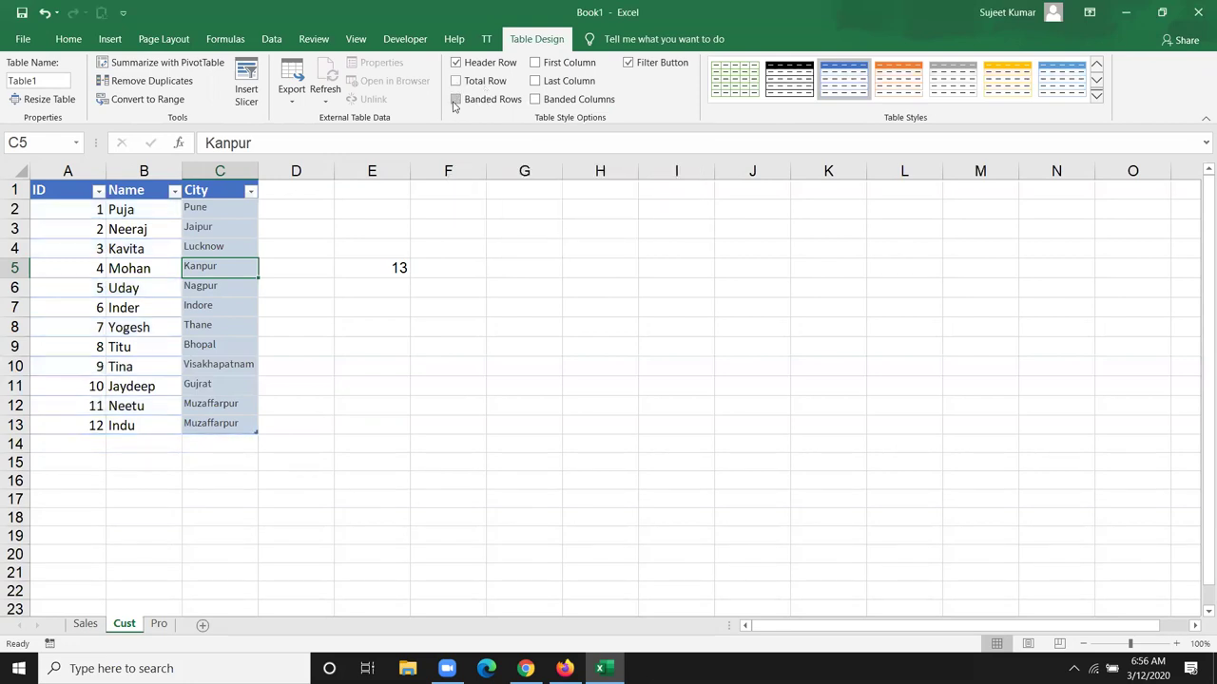
click(453, 102)
click(454, 103)
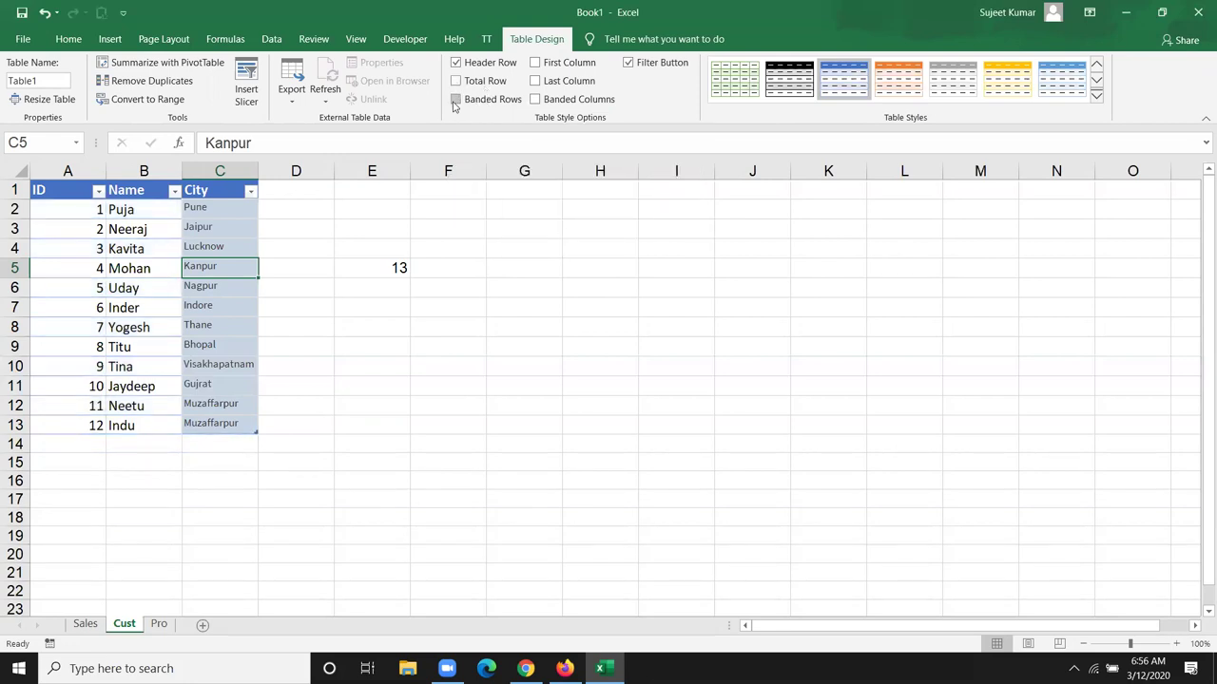
click(453, 100)
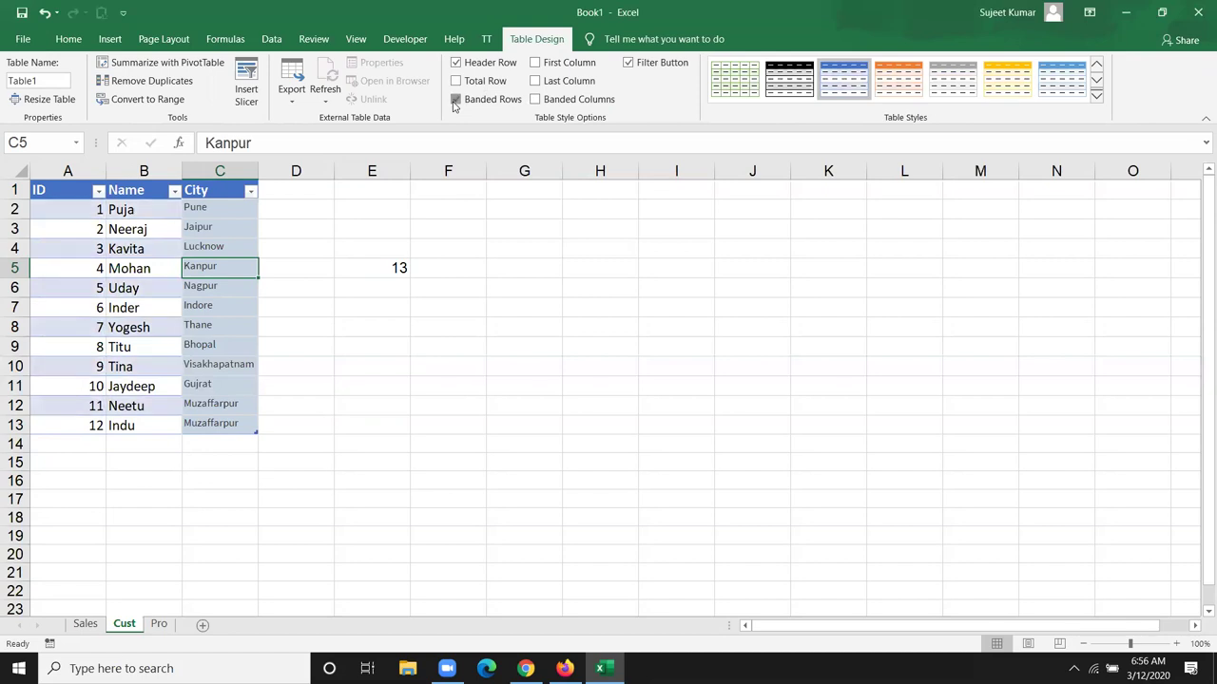
click(453, 101)
click(454, 100)
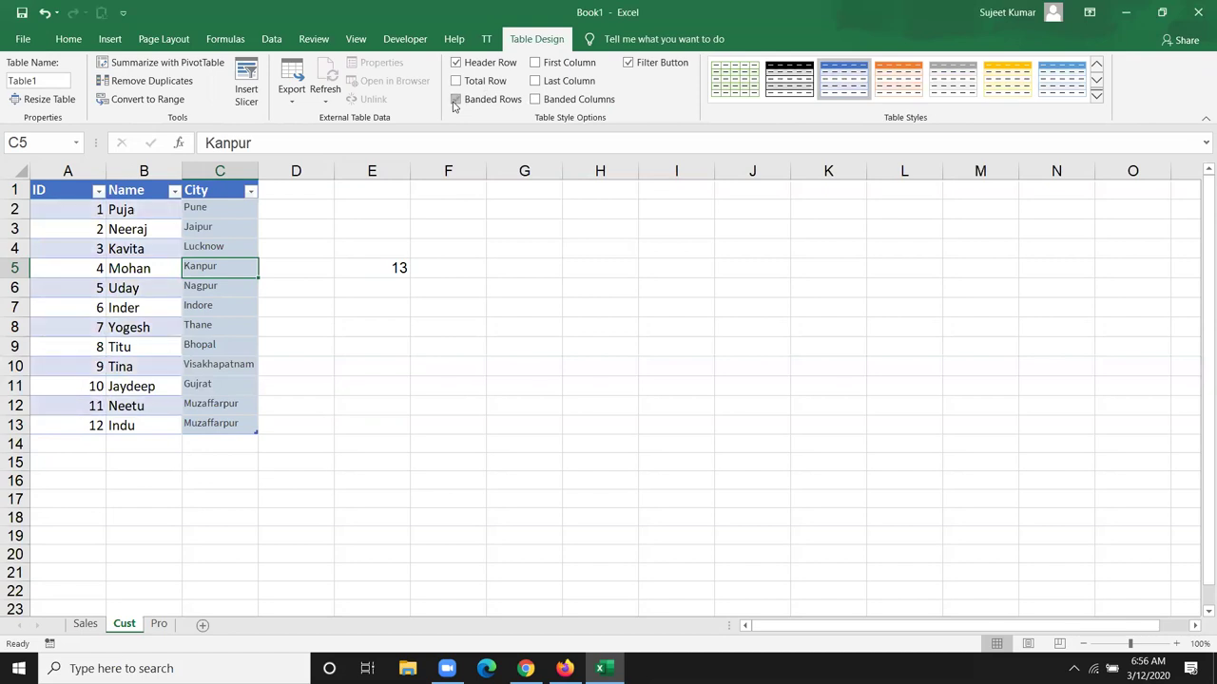
click(551, 83)
click(550, 84)
click(561, 65)
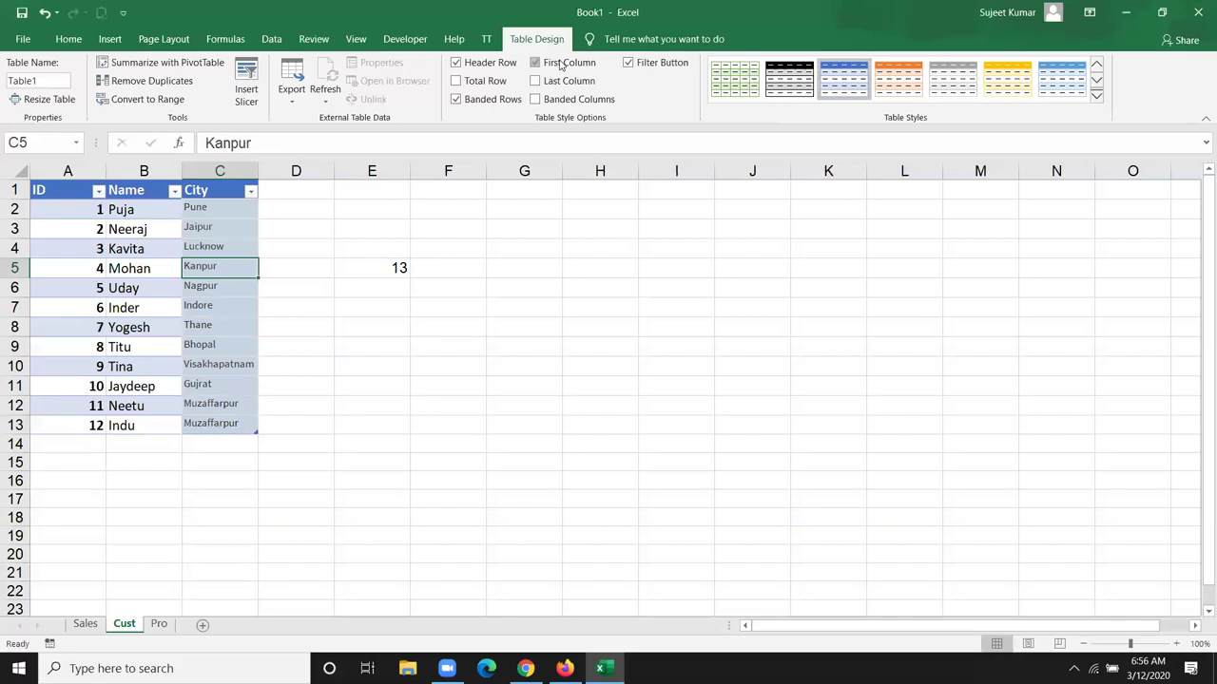
click(561, 65)
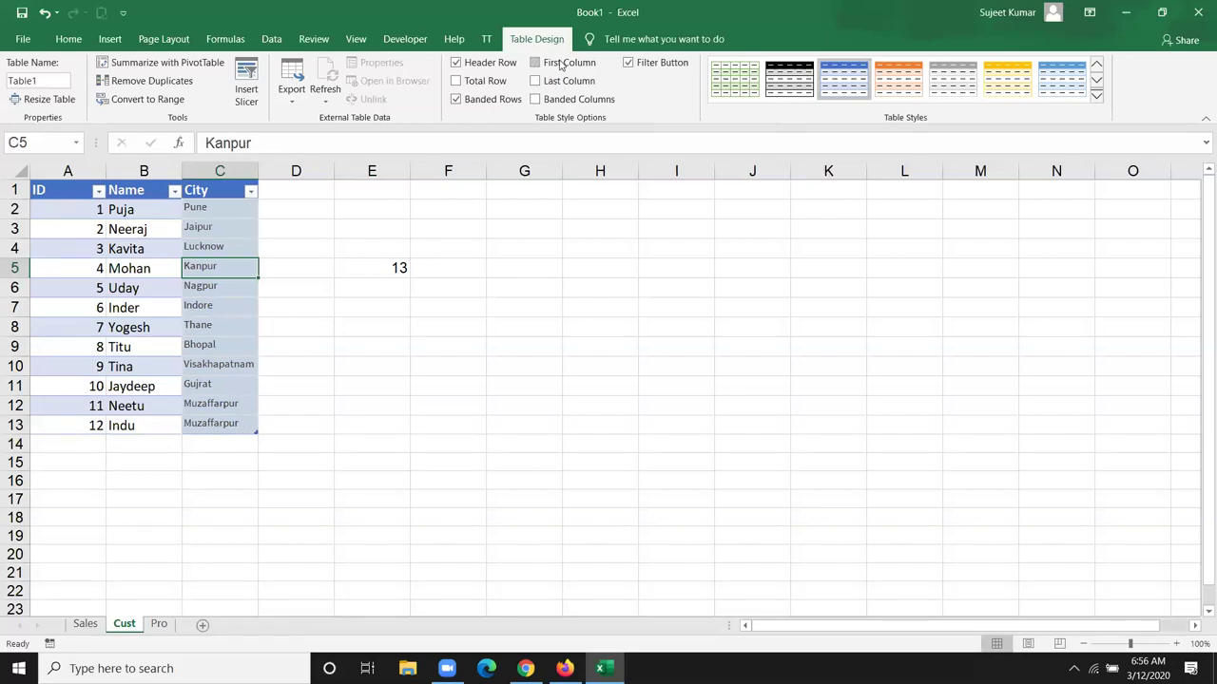
click(643, 67)
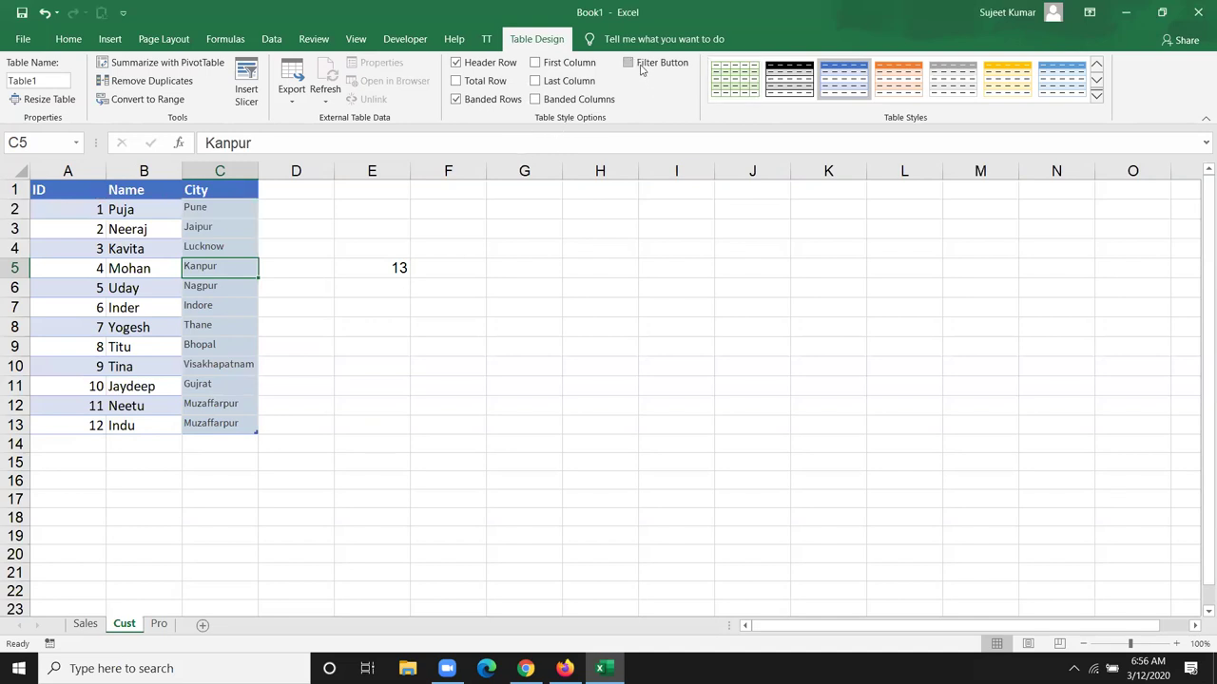
click(642, 67)
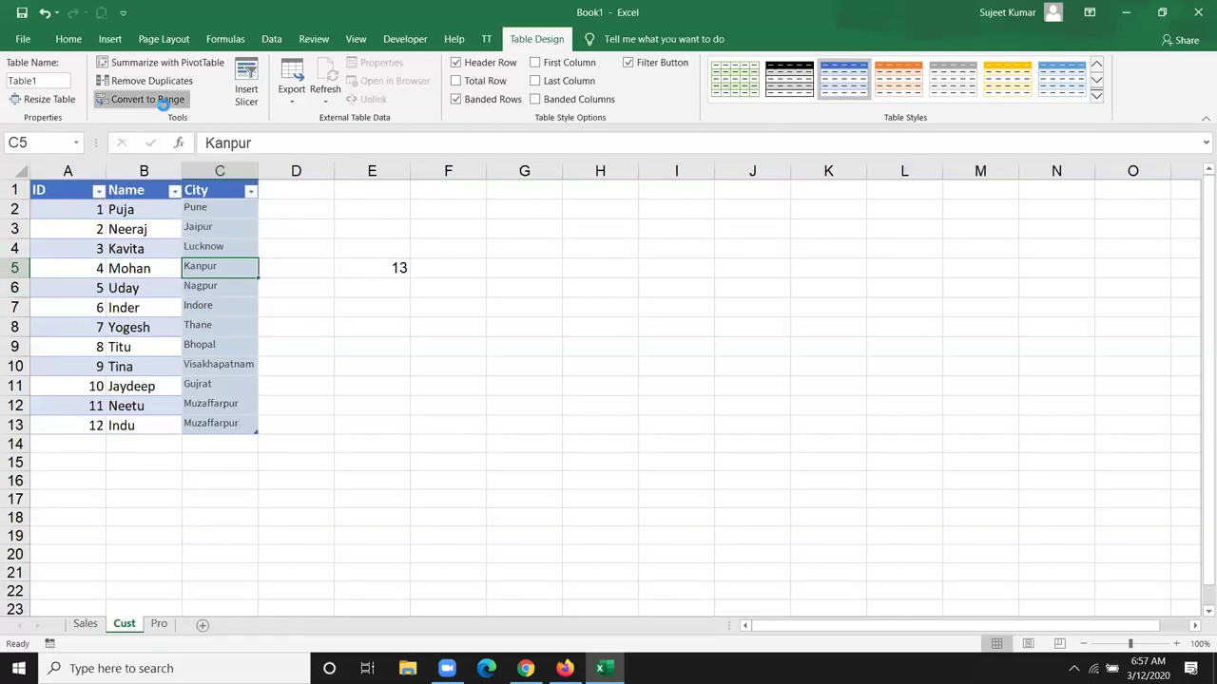
Step: Convert the Cust table back to a normal range, confirming with Yes
click(164, 106)
click(586, 377)
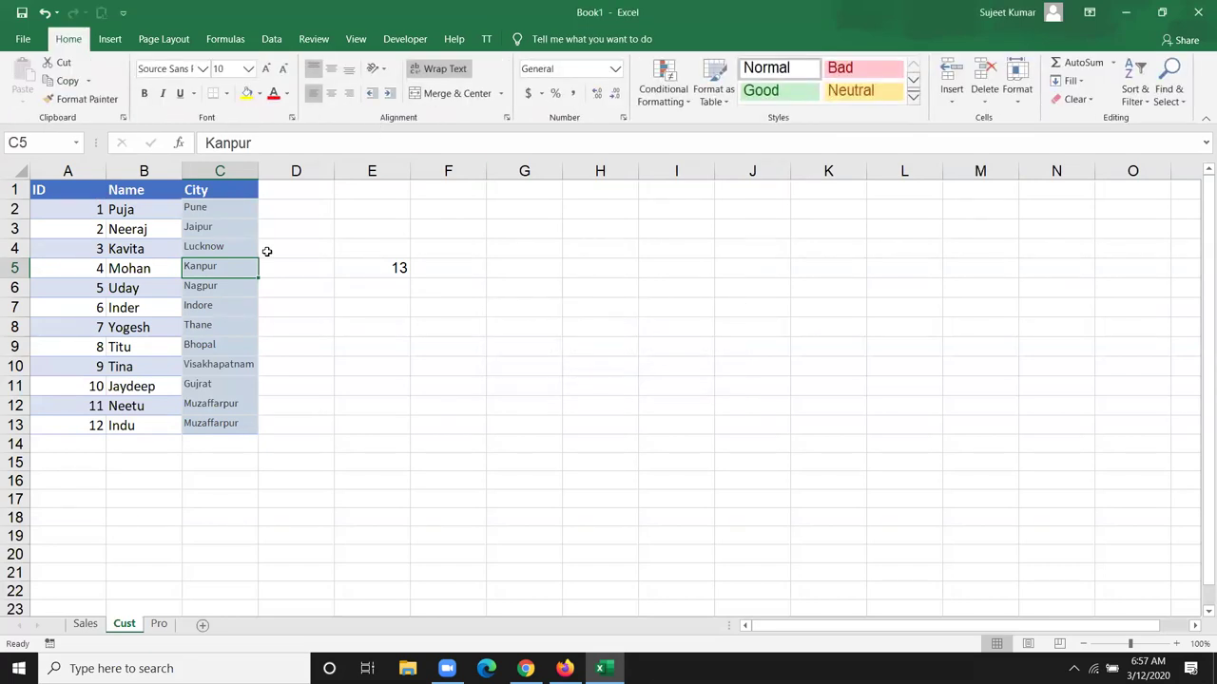
click(243, 250)
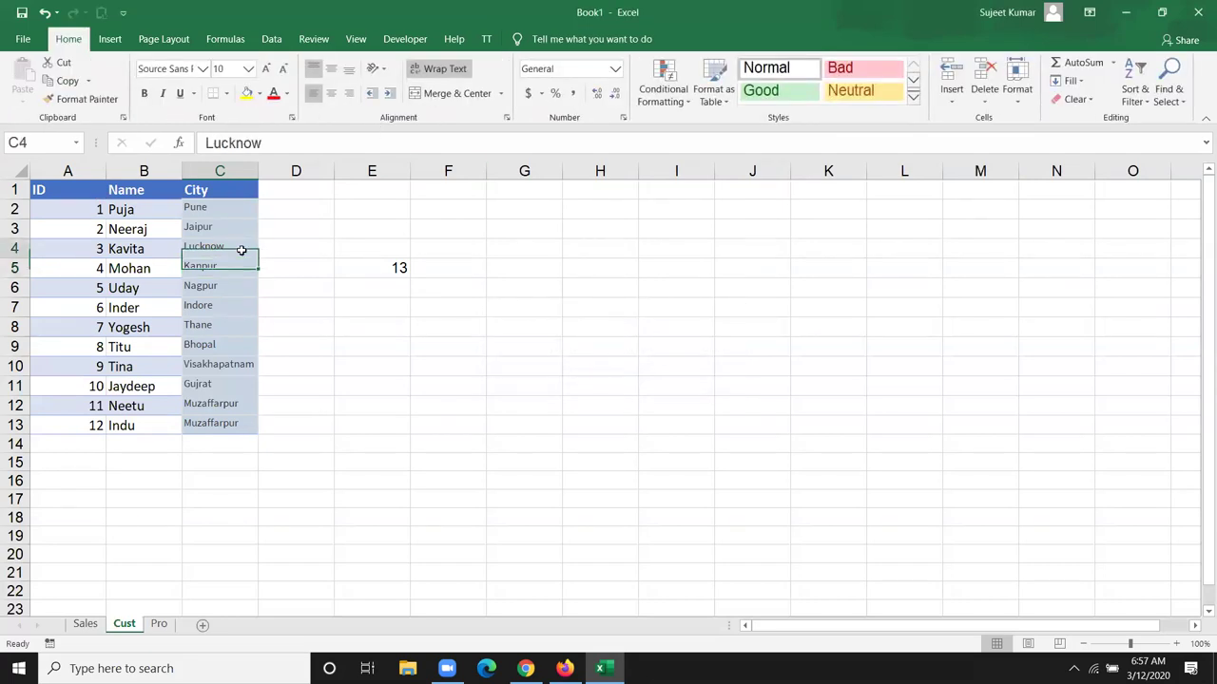
click(109, 39)
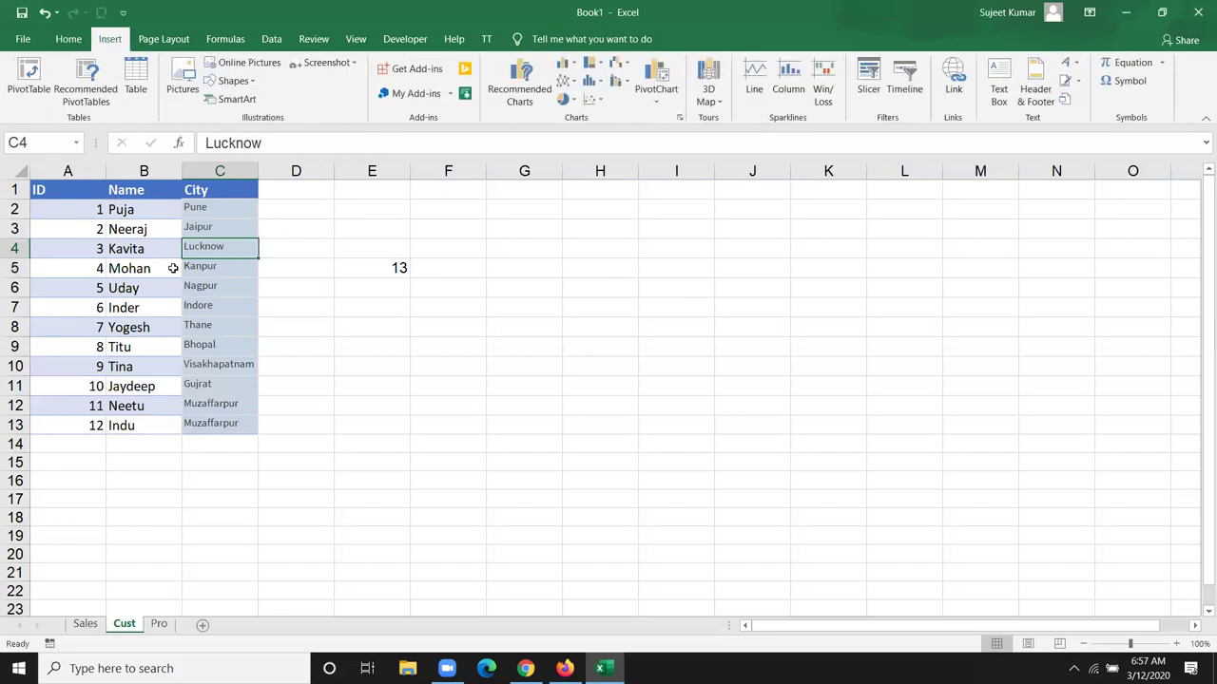
Step: Select Kanpur in C5 and minimize the Excel window
click(186, 269)
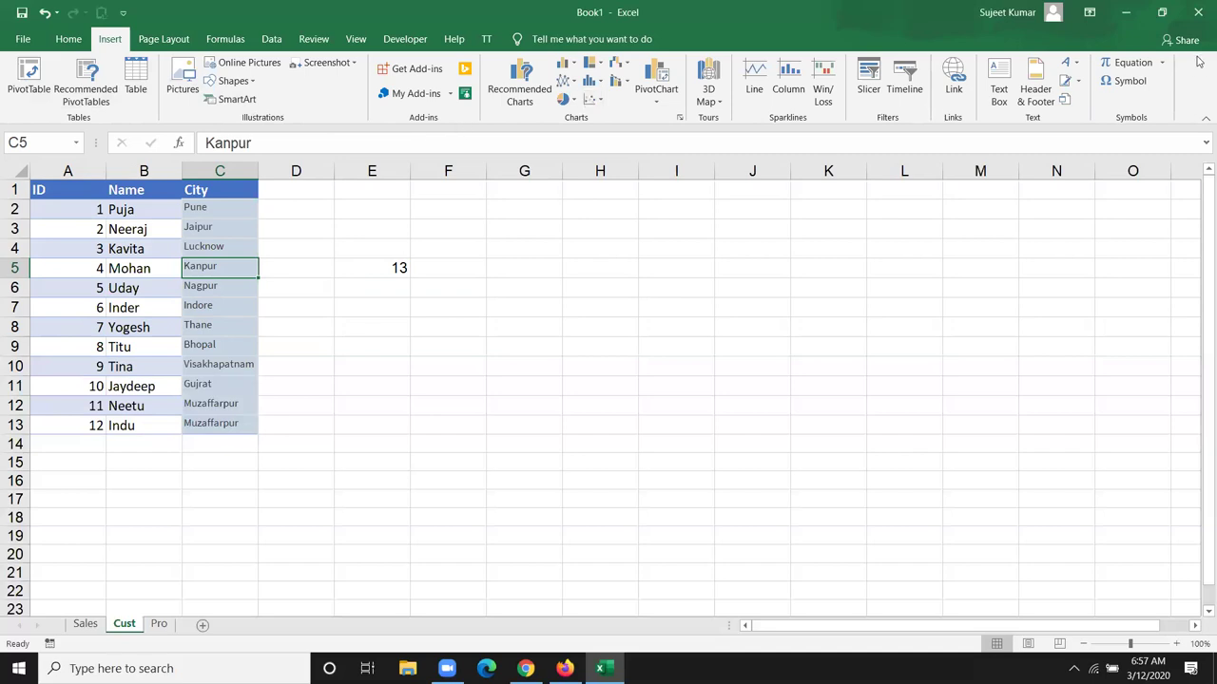
click(1131, 15)
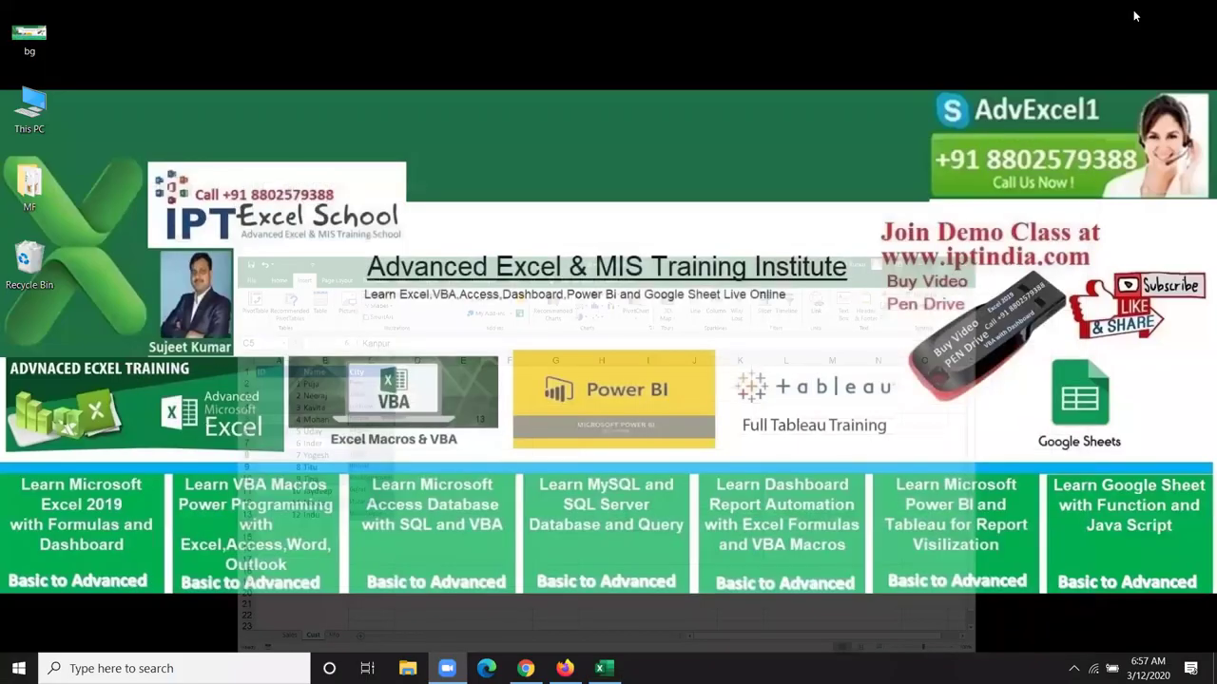